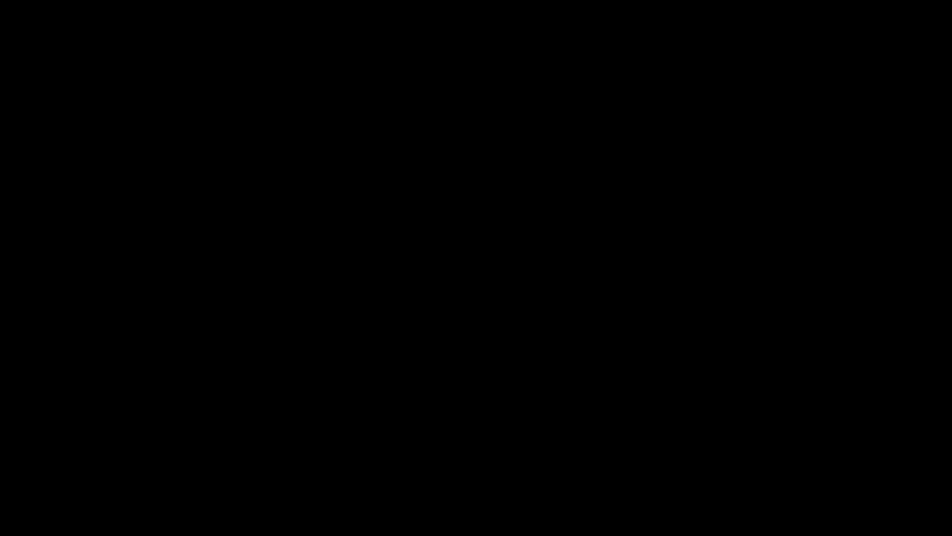
Open the %AppData% location through the Run dialog and go up one level to the AppData folder
drag(469, 307, 421, 251)
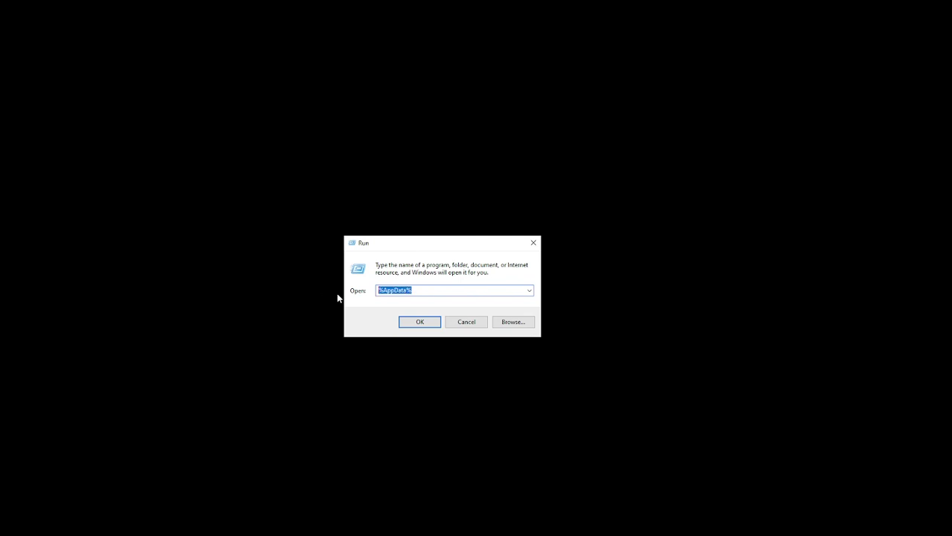
click(427, 290)
click(429, 323)
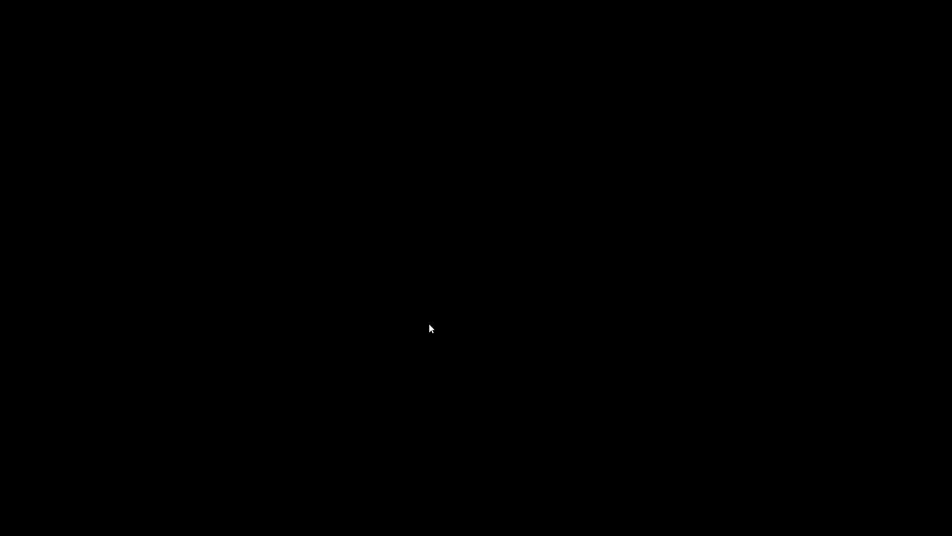
drag(403, 192, 390, 138)
click(298, 169)
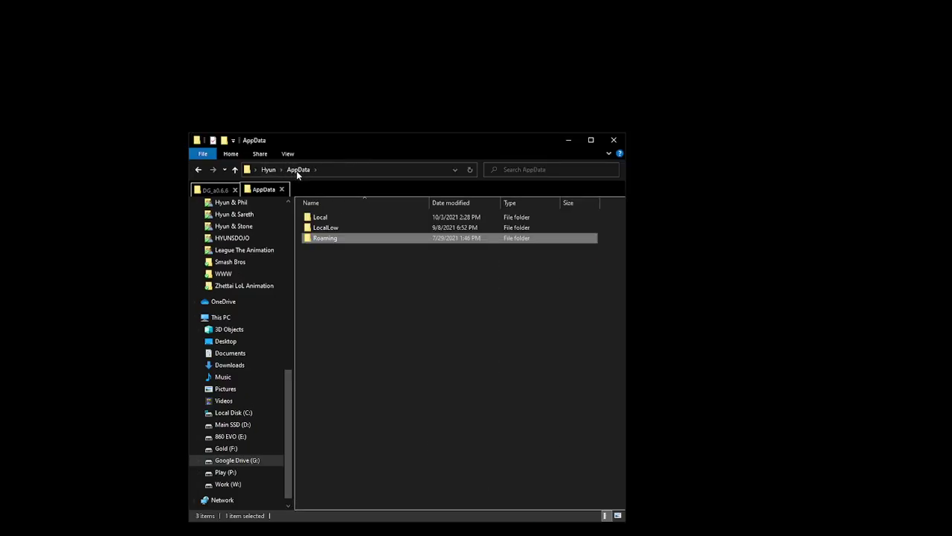
Open the folder path Local, Macromedia, Flash 8, en, Configuration, Commands and select the Convert to LOVE.jsfl script
double_click(335, 214)
scroll(332, 372, down, 10)
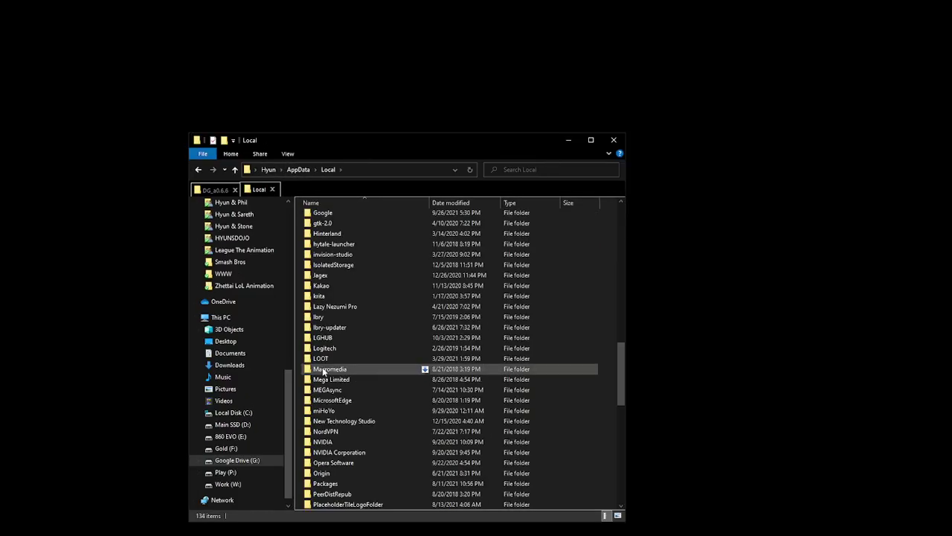
double_click(333, 370)
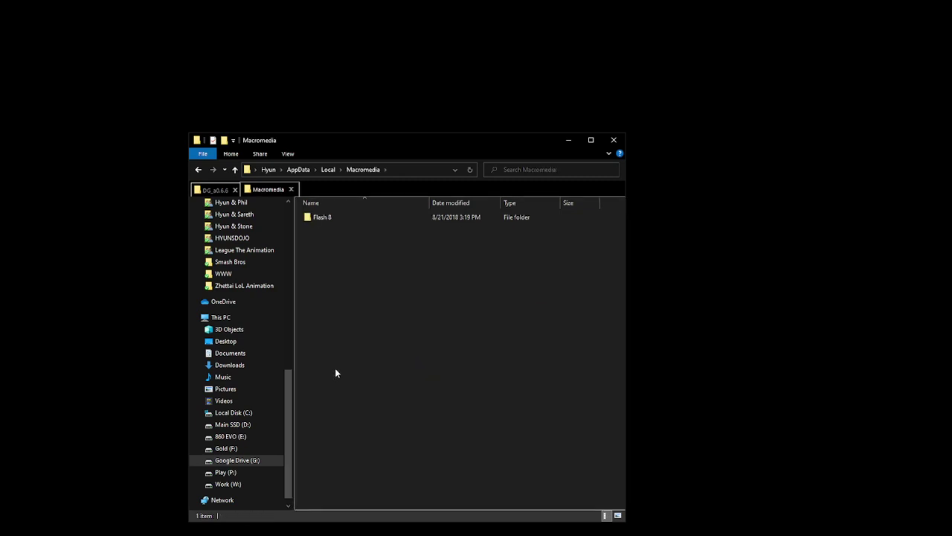
double_click(329, 220)
double_click(329, 220)
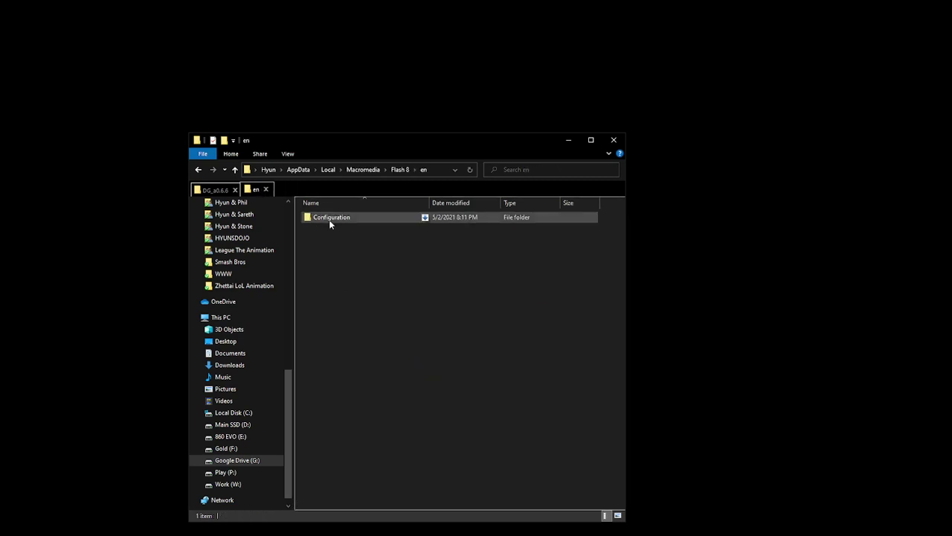
double_click(328, 219)
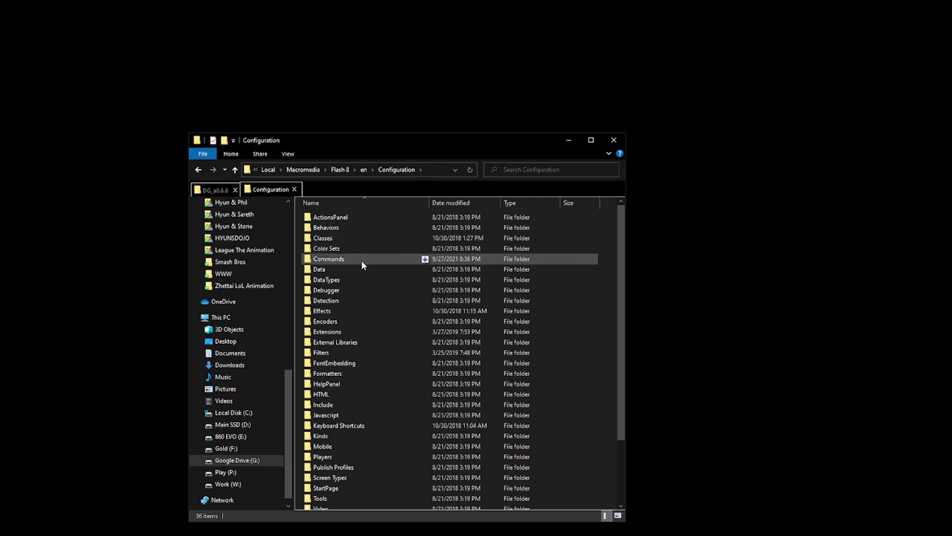
double_click(335, 260)
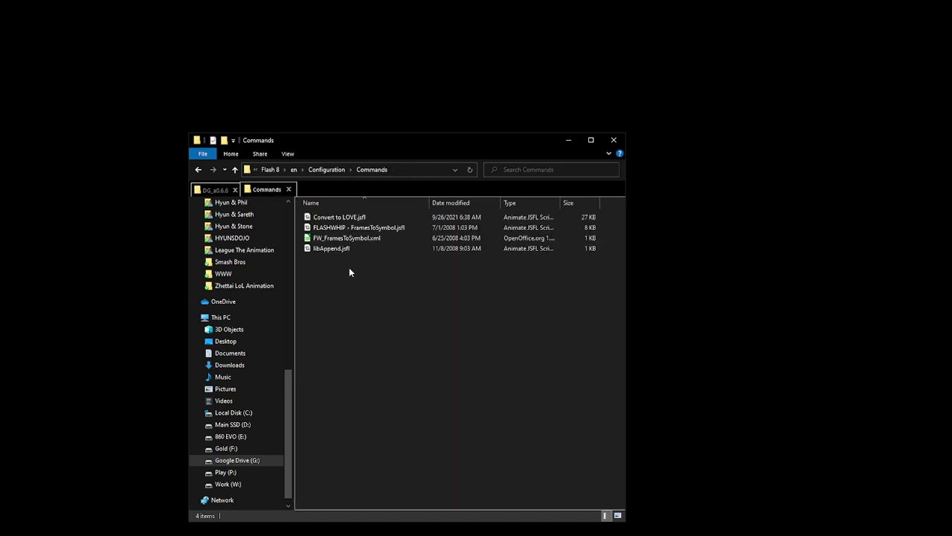
click(331, 219)
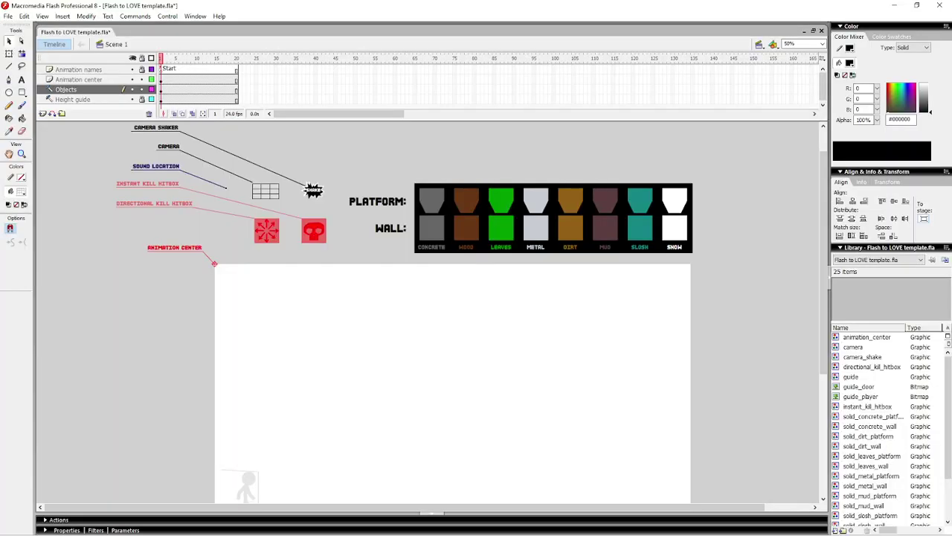
In Flash Professional 8, check the available commands for Convert to LOVE and look over the template's stage and surrounding markers
scroll(410, 321, down, 2)
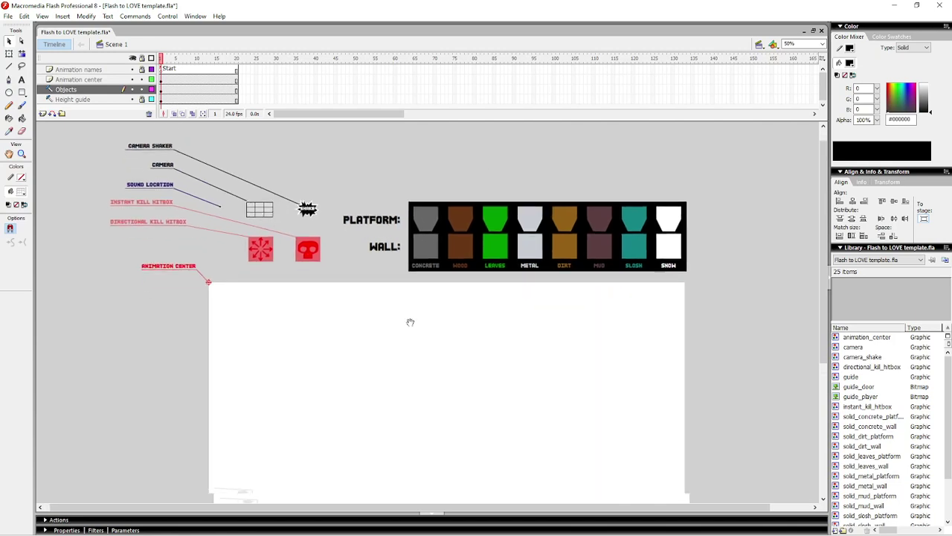
click(149, 18)
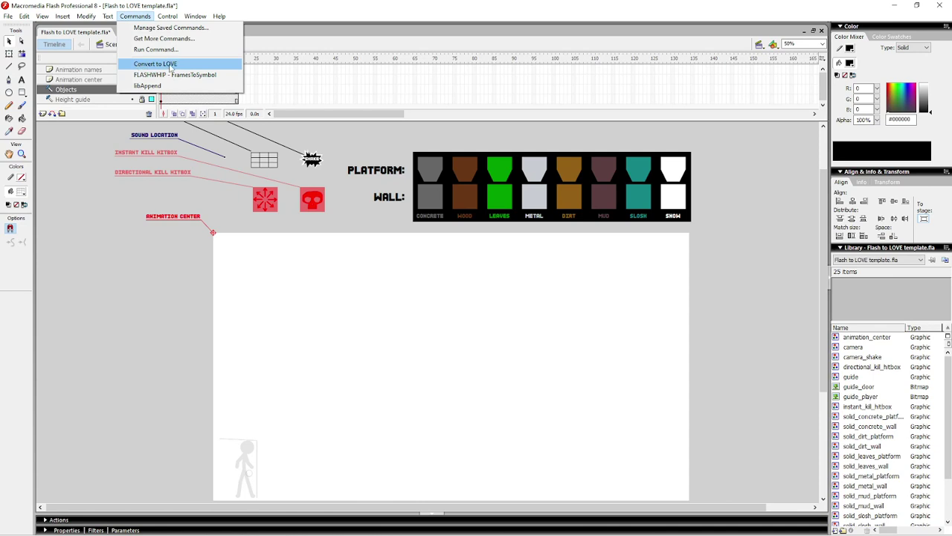
click(112, 261)
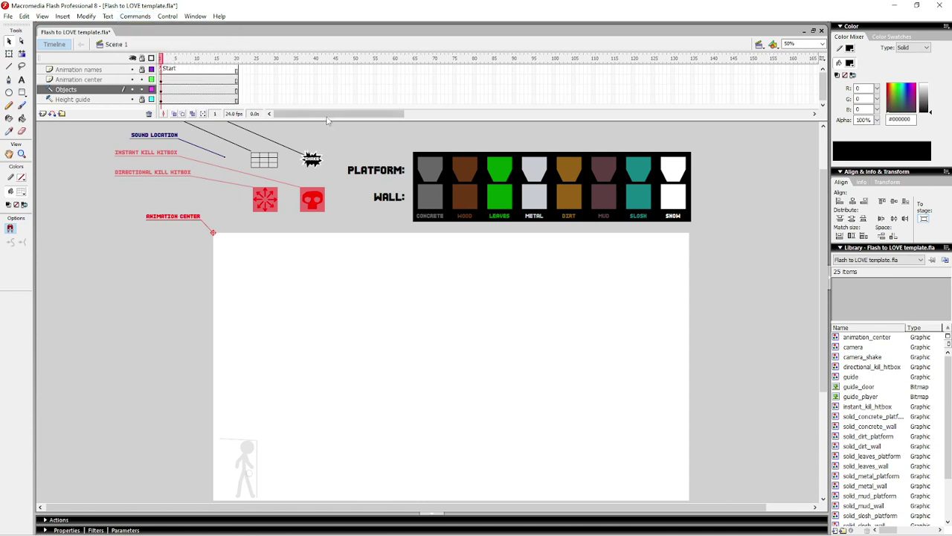
scroll(332, 236, down, 2)
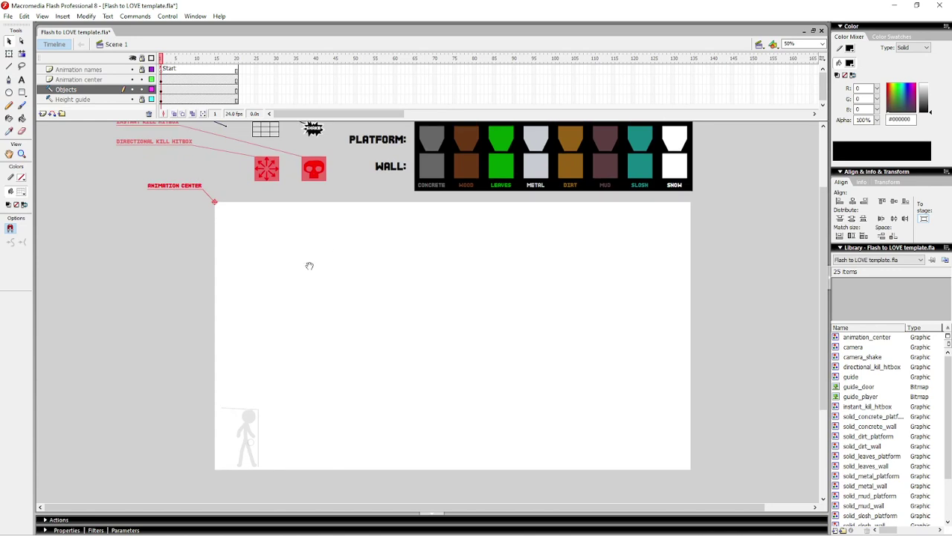
scroll(305, 261, up, 2)
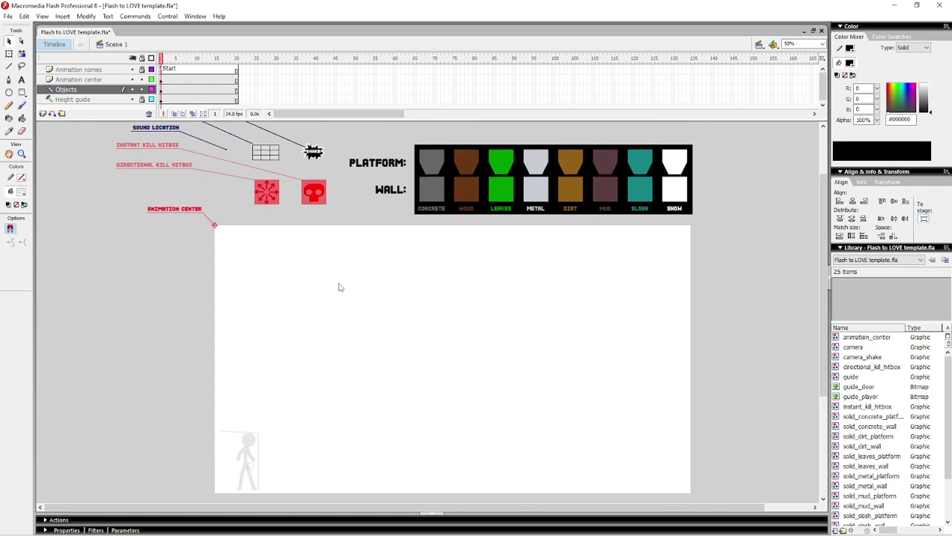
scroll(339, 287, up, 5)
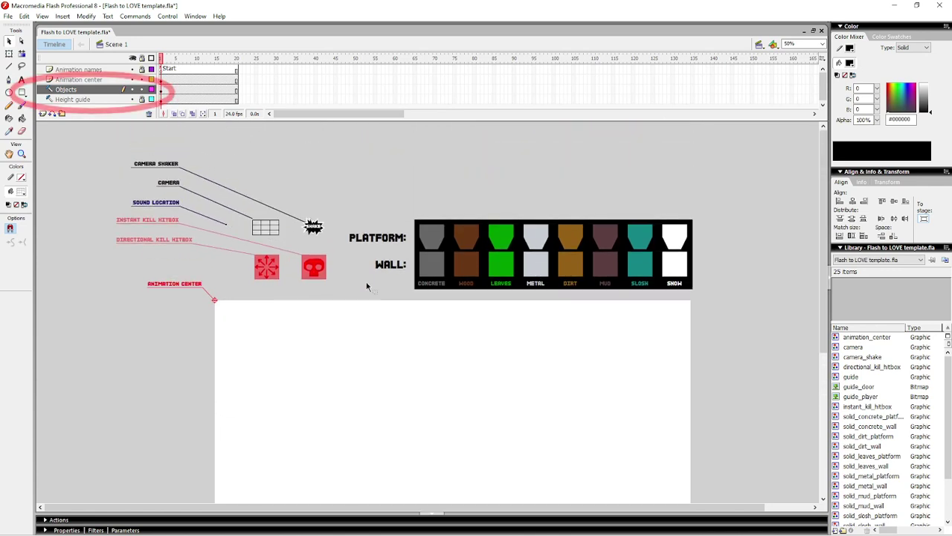
Examine which template objects belong to the Animation center layer and which to the Objects layer
drag(126, 136, 580, 357)
click(548, 343)
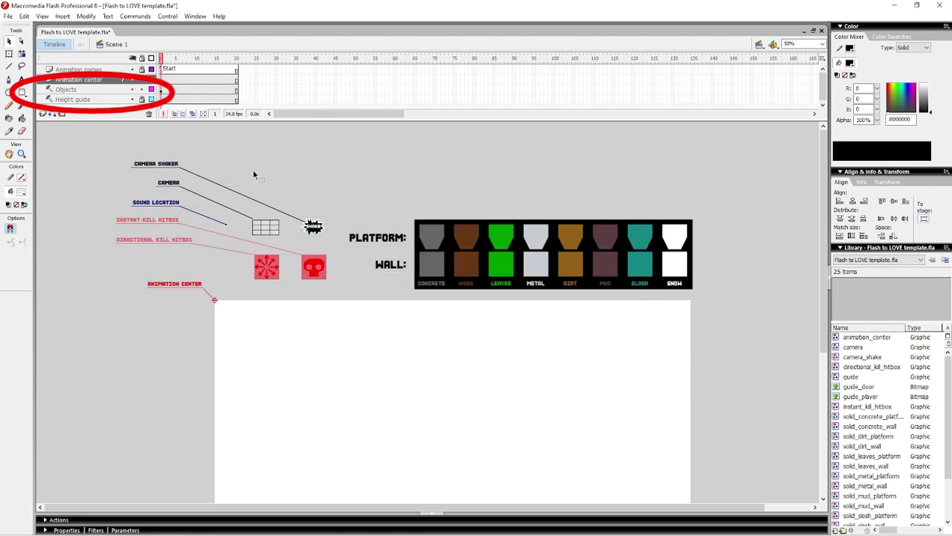
click(78, 80)
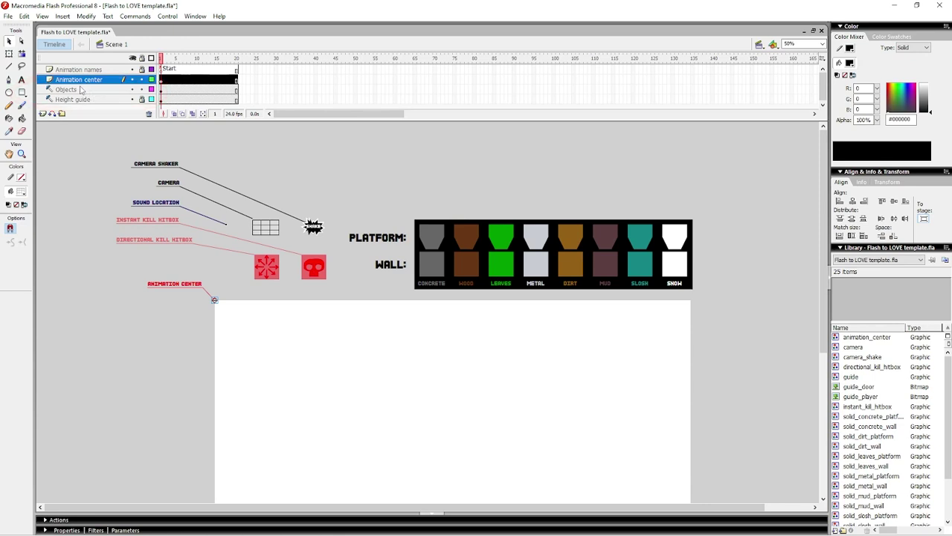
click(50, 90)
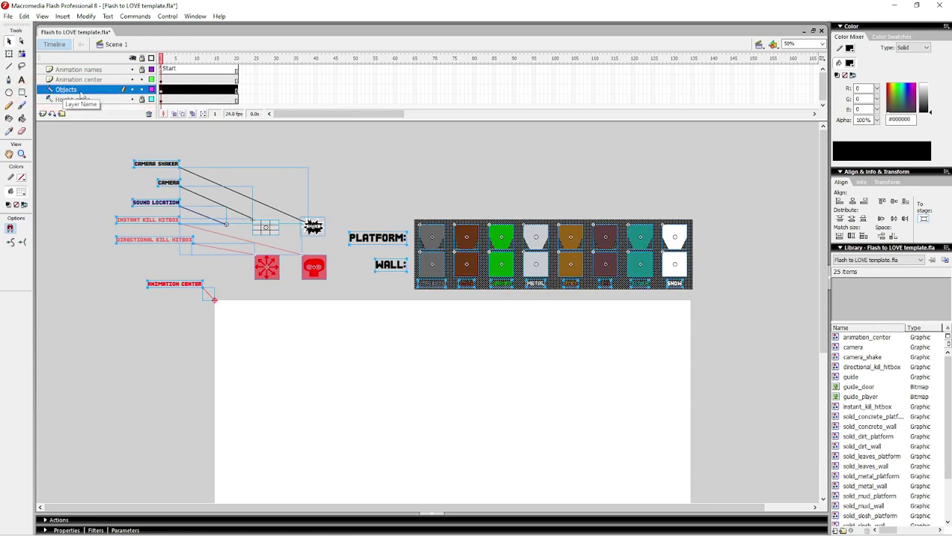
click(75, 80)
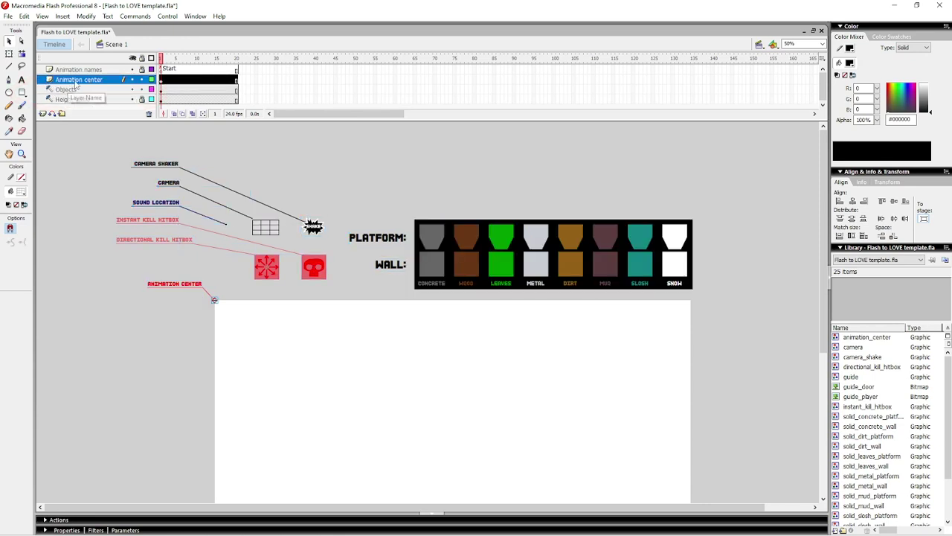
Turn the Animation center layer into a guide layer and switch it back to a normal layer
right_click(76, 81)
click(98, 148)
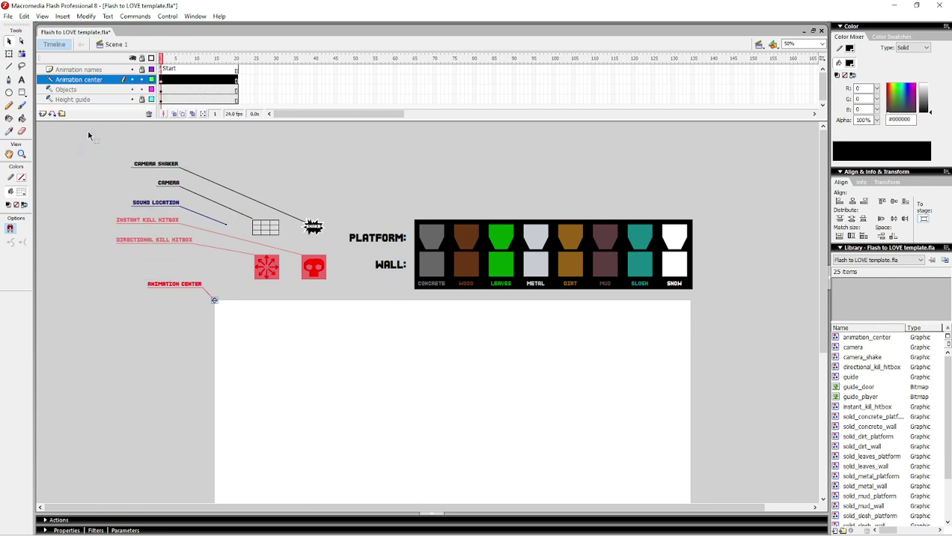
right_click(104, 82)
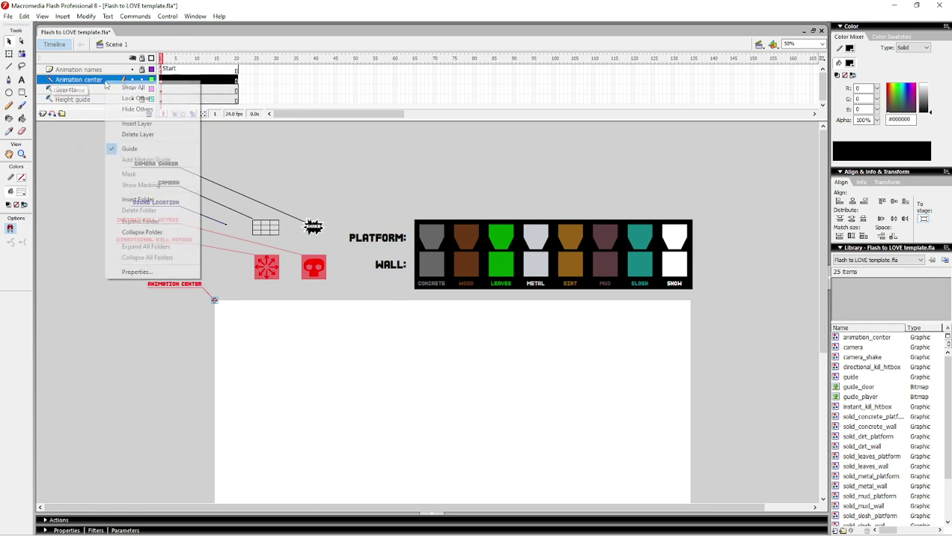
click(128, 149)
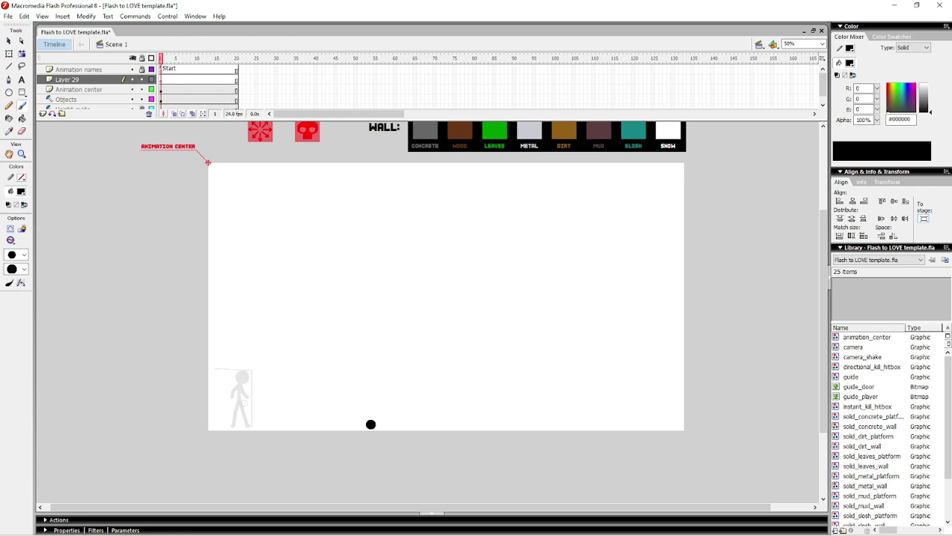
Brush a closed black blob outline on Layer 29 at the stage's lower edge and fill its interior with black
mouse_move(370, 422)
mouse_down()
mouse_move(388, 387)
mouse_move(414, 398)
mouse_move(416, 424)
mouse_move(368, 425)
mouse_up()
key(k)
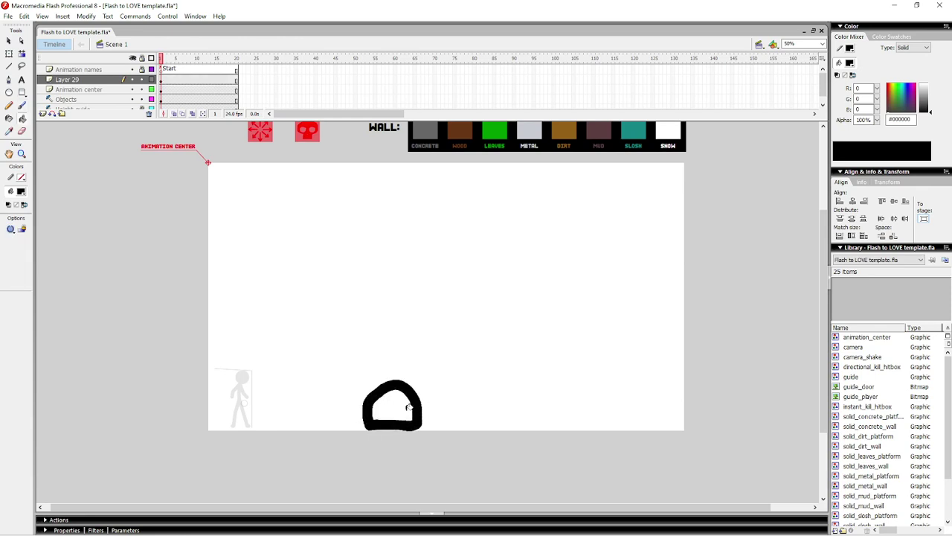
click(409, 407)
Recolour the whole blob shape with the green fill #00CC00
key(v)
double_click(408, 407)
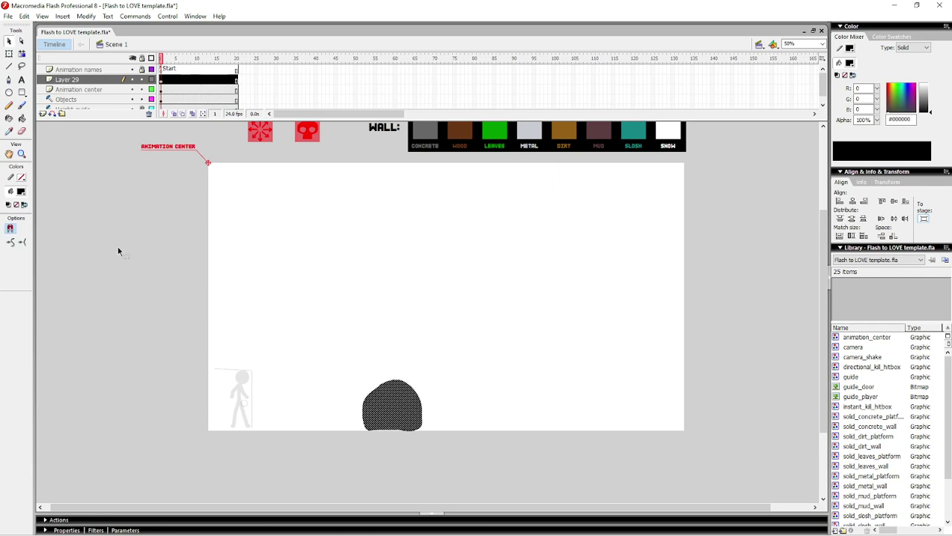
click(22, 192)
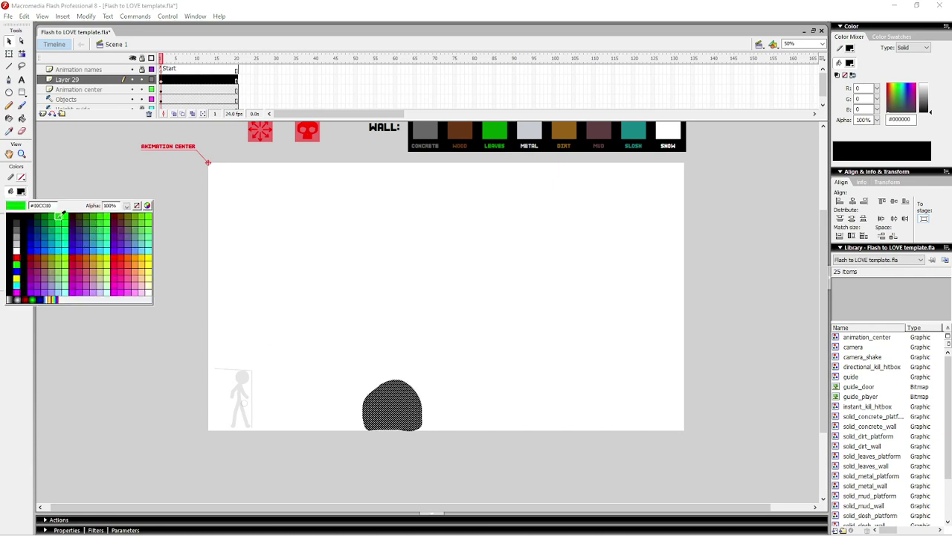
click(58, 215)
click(286, 357)
Select the complete blob with its face and shading and convert it to a graphic symbol named spr_blob_1
drag(330, 444, 332, 444)
drag(485, 466, 334, 358)
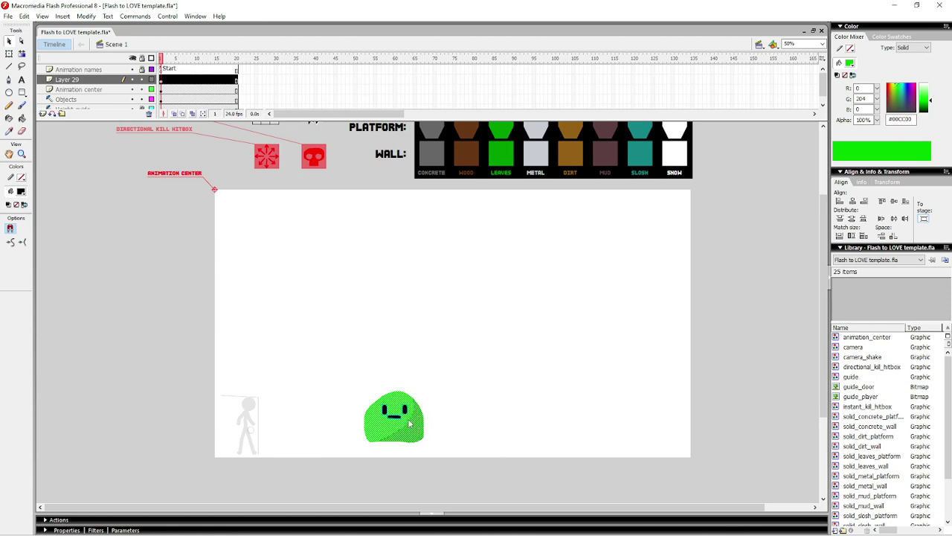
right_click(410, 424)
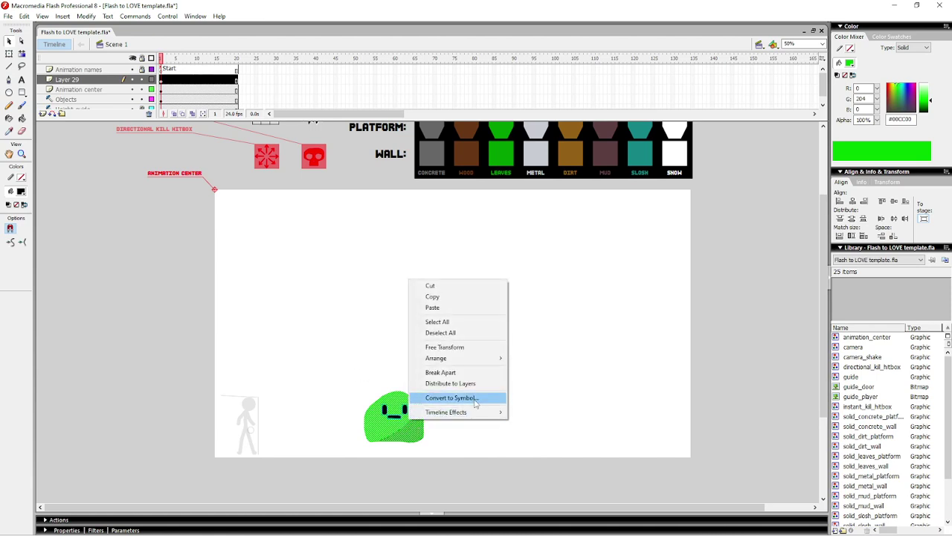
click(450, 397)
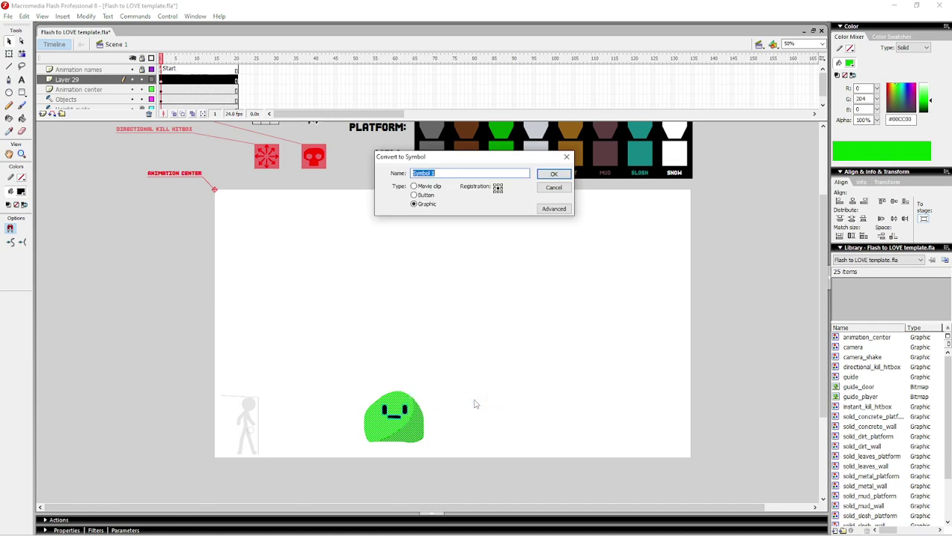
drag(474, 162, 402, 282)
text(ap)
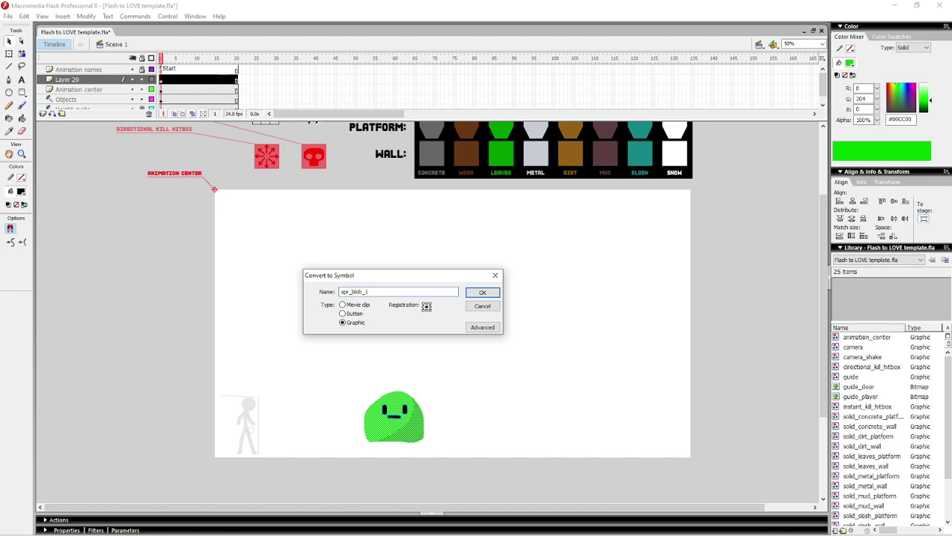
drag(352, 291, 362, 292)
click(361, 292)
click(382, 293)
key(Return)
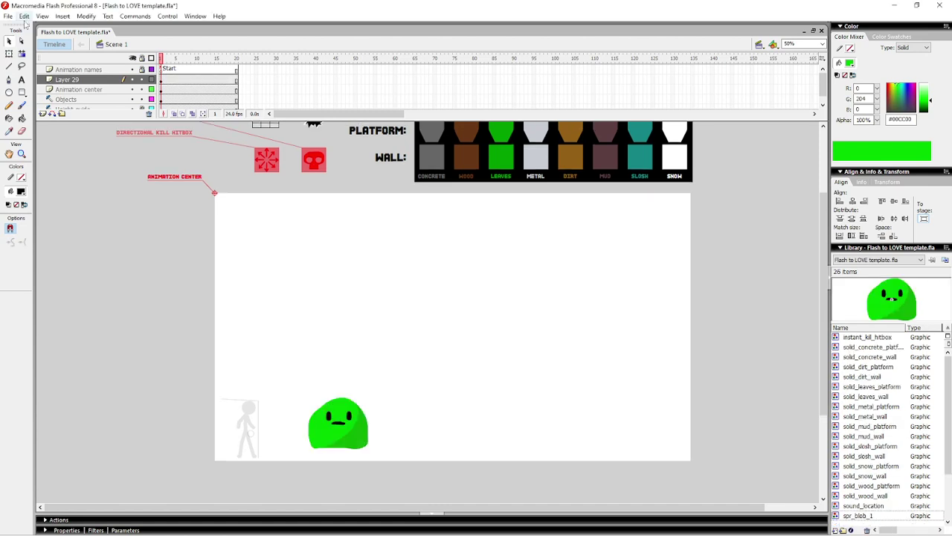
Save the document under the new name tutorial_blob in the DG_a0.6.6 folder as a Flash 8 document
click(8, 16)
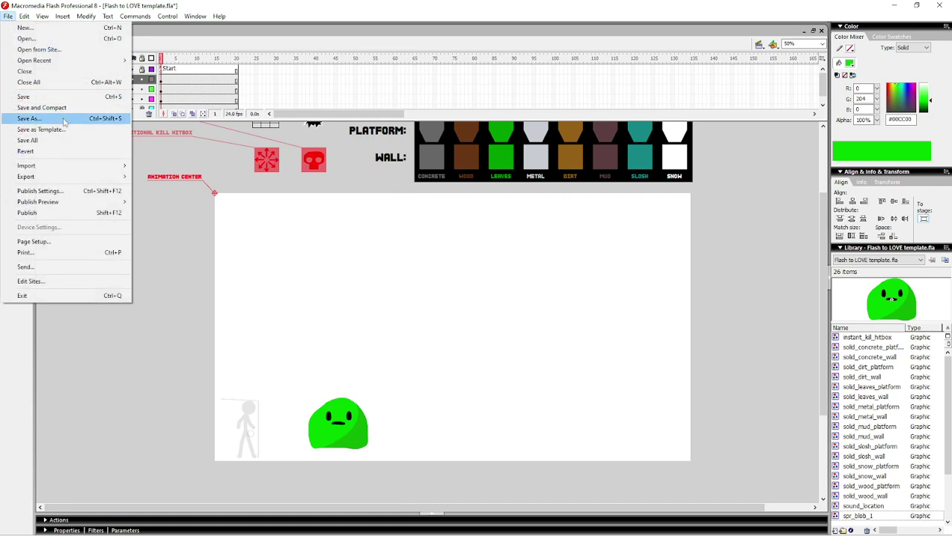
click(30, 119)
text(tutorial_blob)
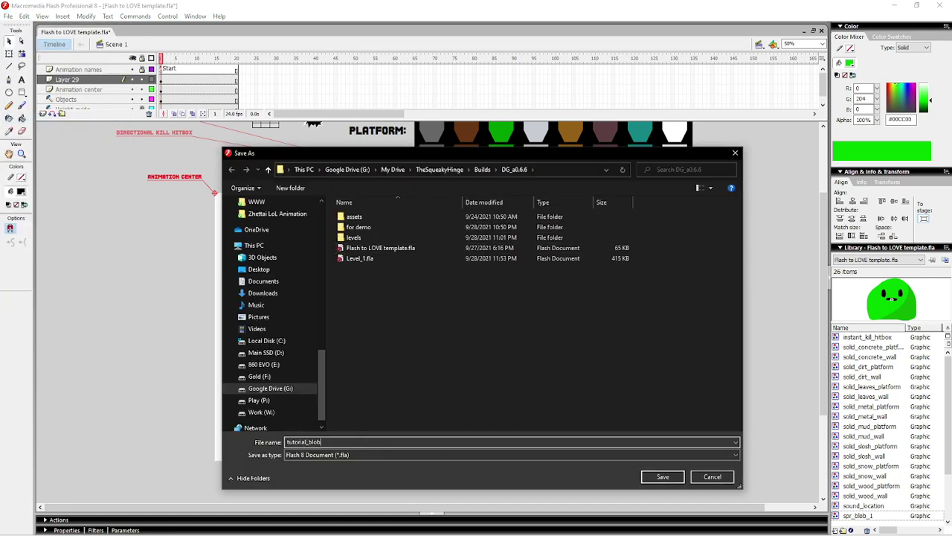
click(663, 477)
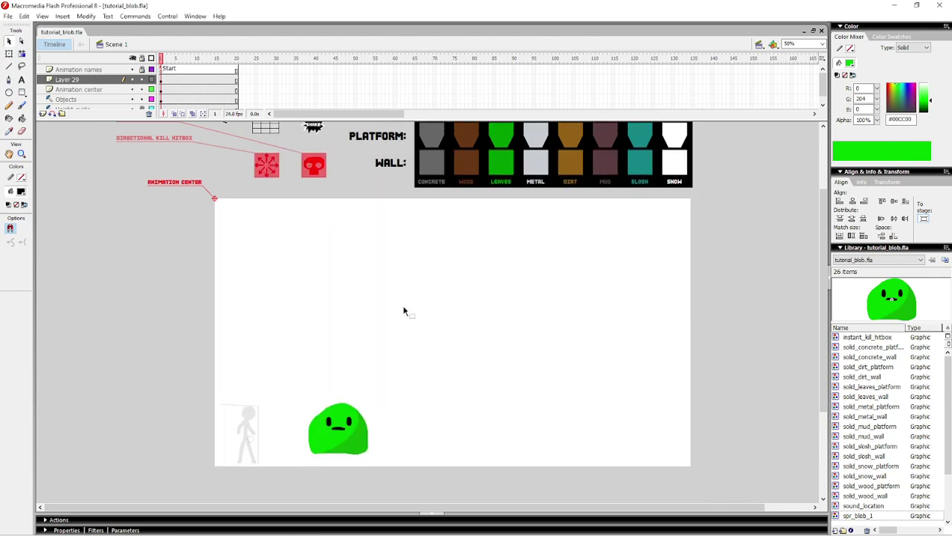
Run the Convert to LOVE command on the tutorial_blob document
click(141, 17)
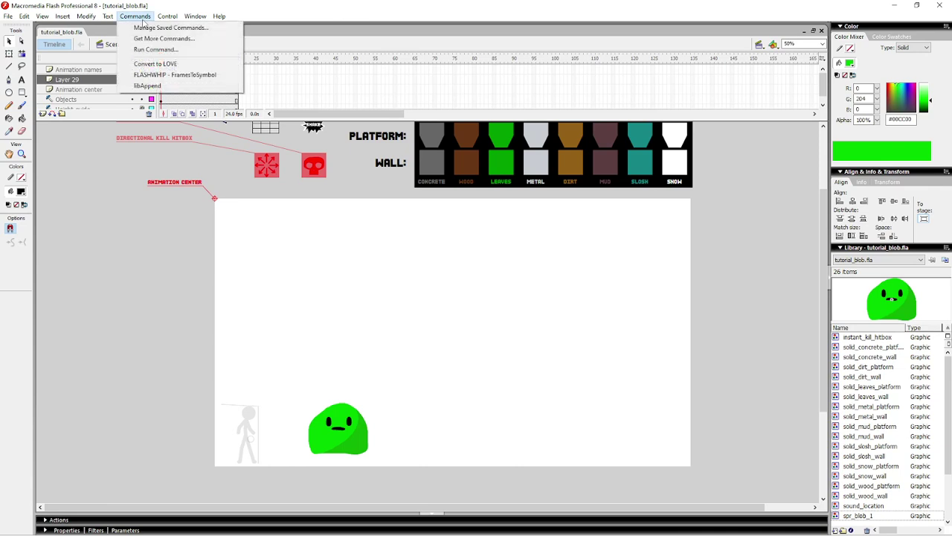
click(158, 65)
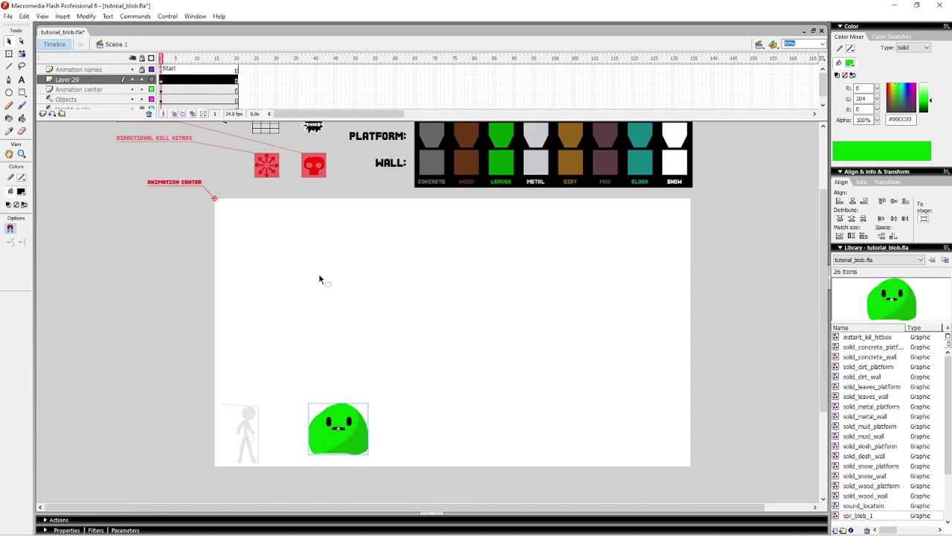
Launch doors.exe from the DG_a0.6.6 folder, set its window beside the folder window, and select the exported tutorial_blob.lva
key(alt+Tab)
double_click(351, 257)
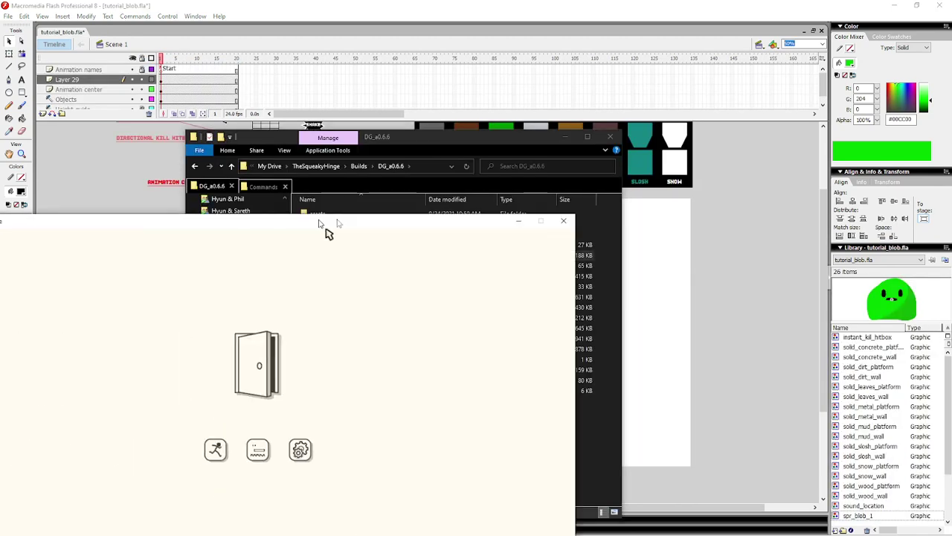
drag(321, 221, 708, 134)
mouse_move(268, 137)
mouse_down()
mouse_move(37, 133)
mouse_move(83, 119)
mouse_up()
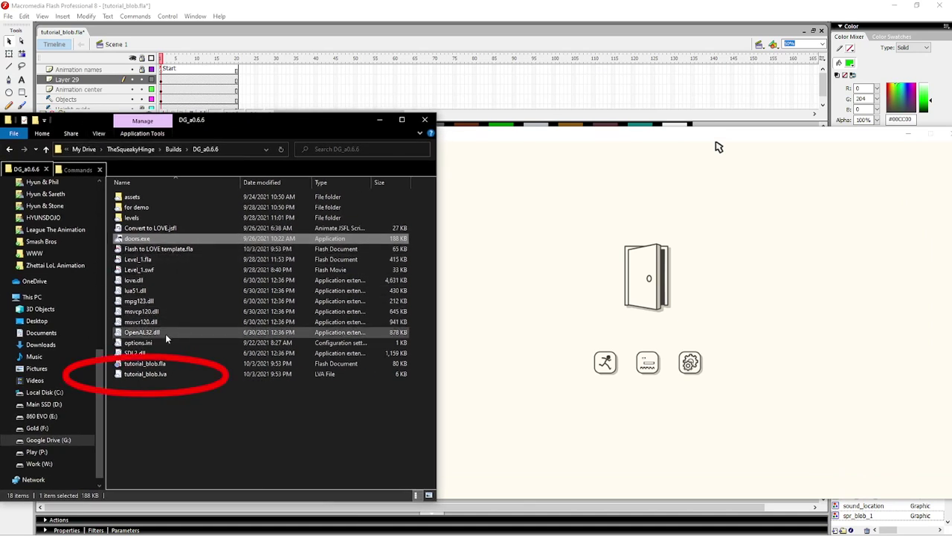
click(182, 395)
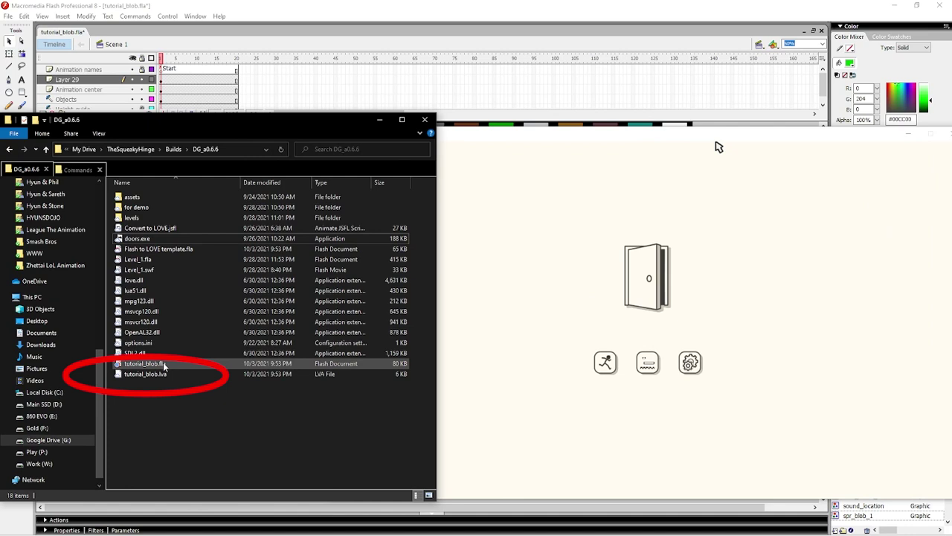
click(159, 376)
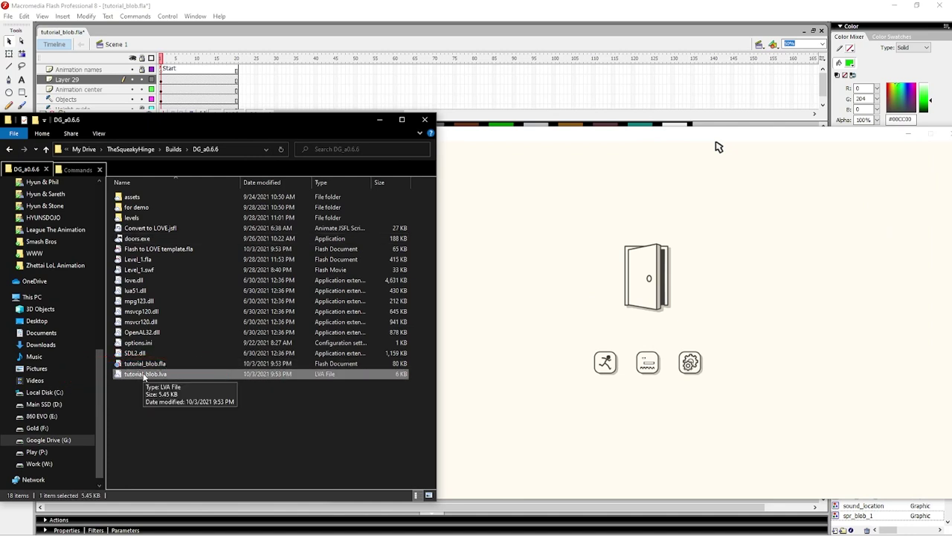
Open the game's level editor and create a new level named tutorial_test
click(649, 362)
click(648, 362)
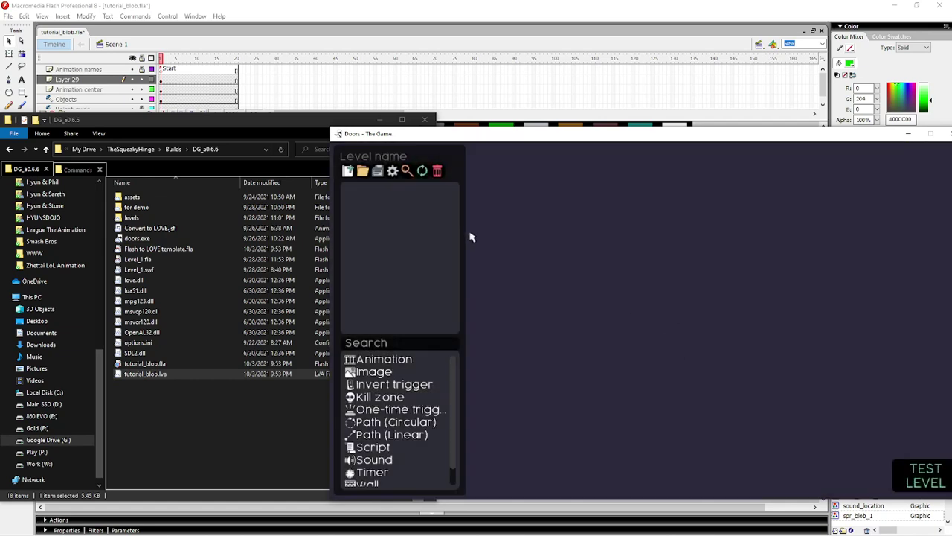
click(348, 173)
text(tutorial_test)
click(612, 384)
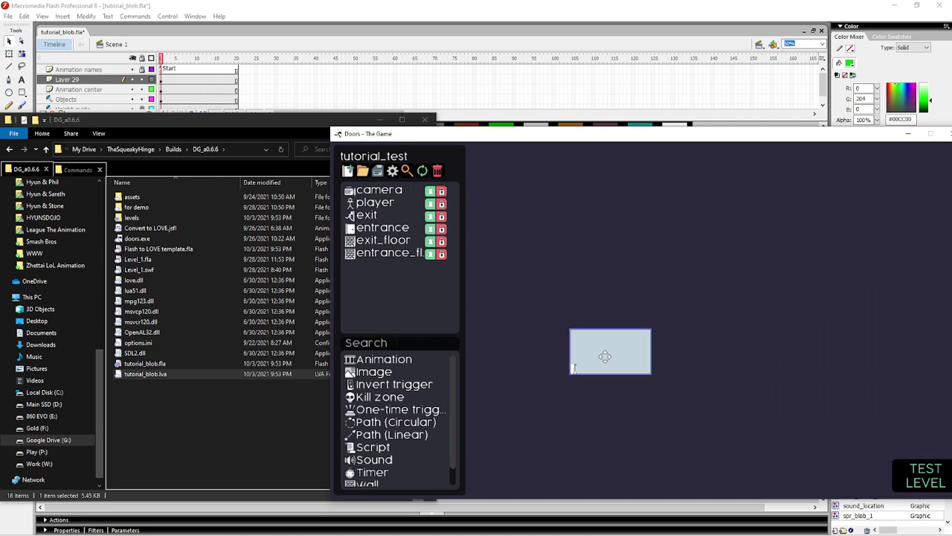
Add tutorial_blob.lva from the DG_a0.6.6 folder to the tutorial_test level as an animation object
drag(578, 332, 517, 267)
scroll(509, 296, up, 3)
scroll(516, 267, down, 3)
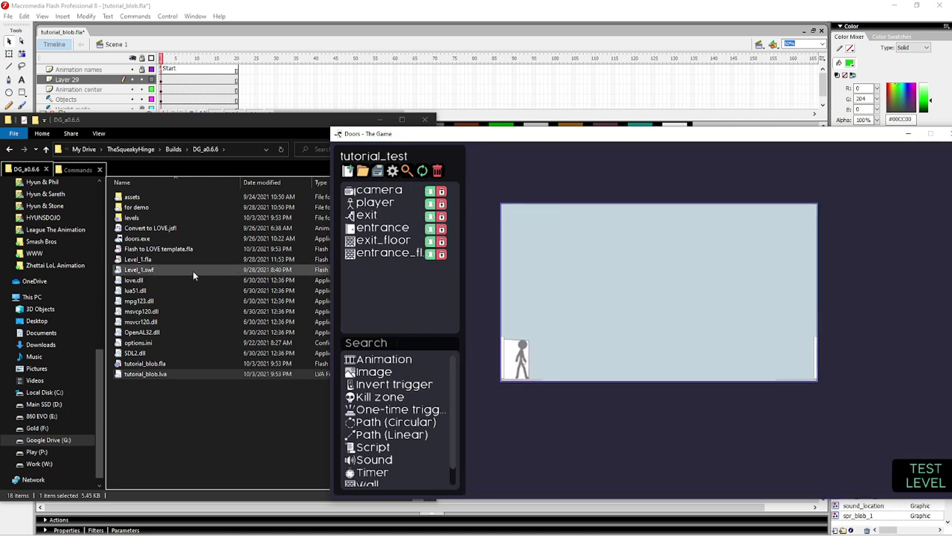
click(124, 398)
drag(139, 375, 570, 266)
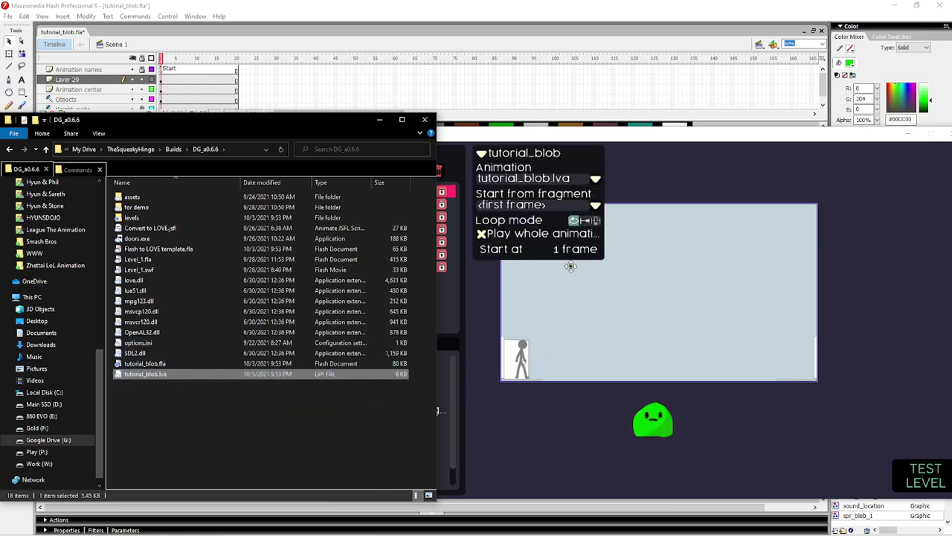
click(554, 406)
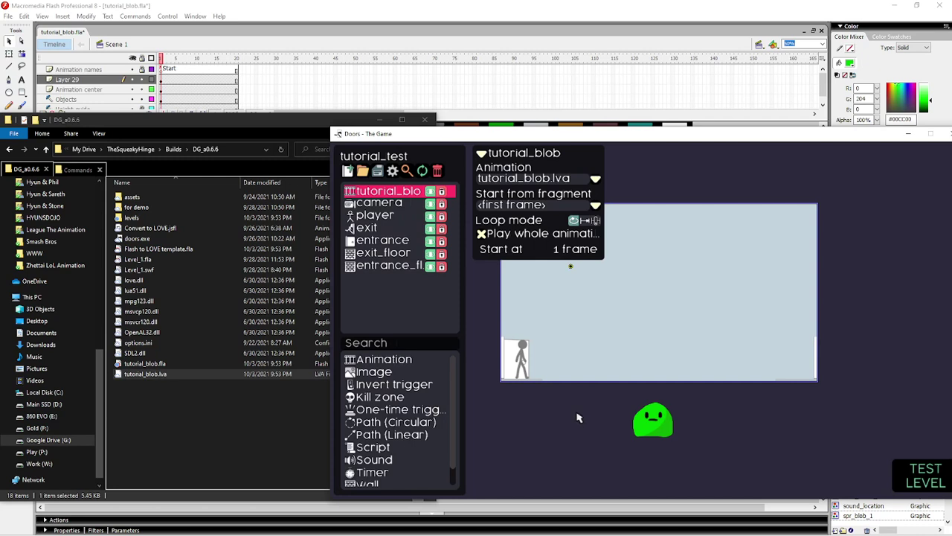
Move the tutorial_blob animation by its centre point until the blob stands on the floor inside the camera area
drag(549, 403, 589, 417)
scroll(590, 415, up, 4)
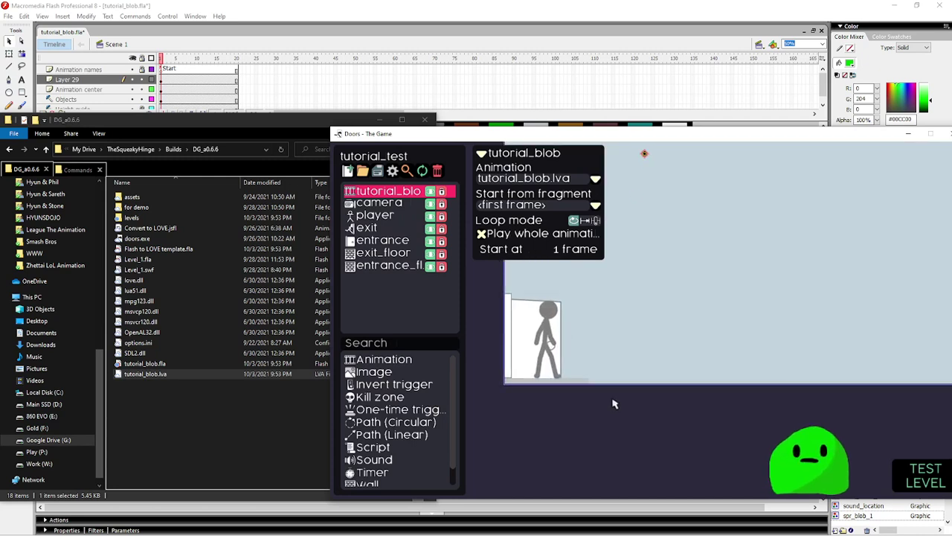
scroll(611, 401, down, 4)
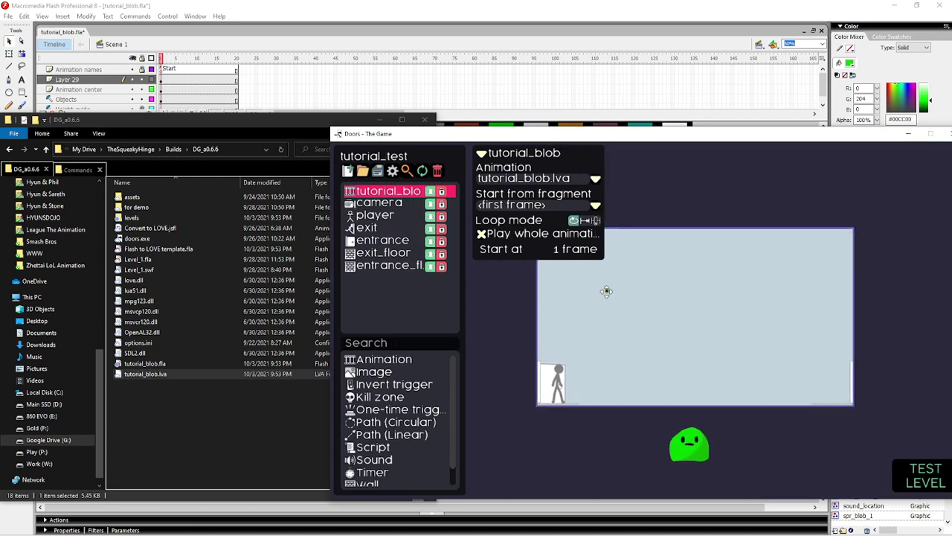
drag(606, 291, 626, 248)
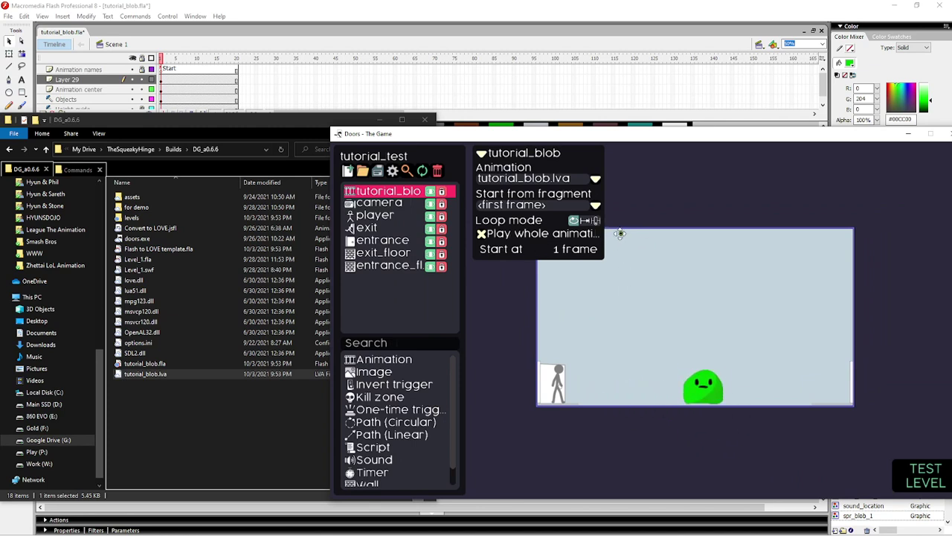
click(656, 198)
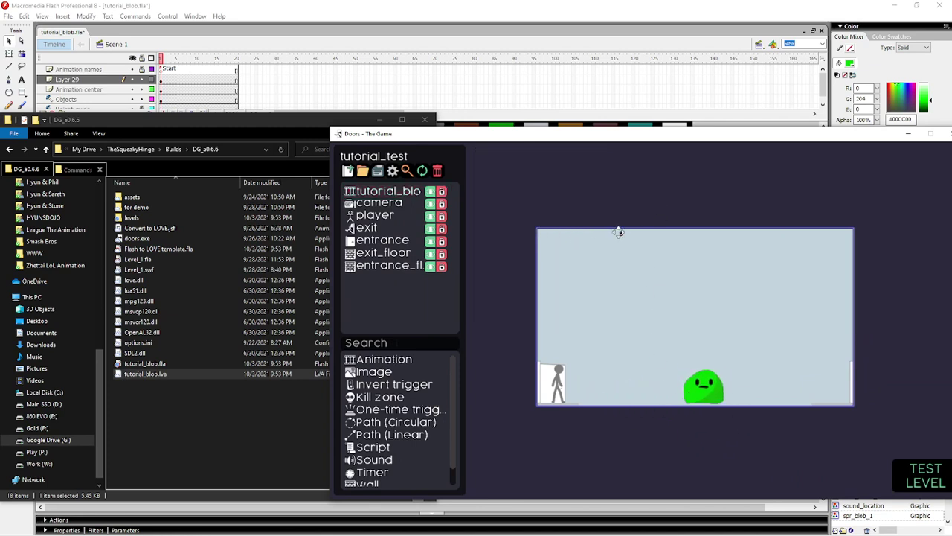
drag(619, 230, 545, 228)
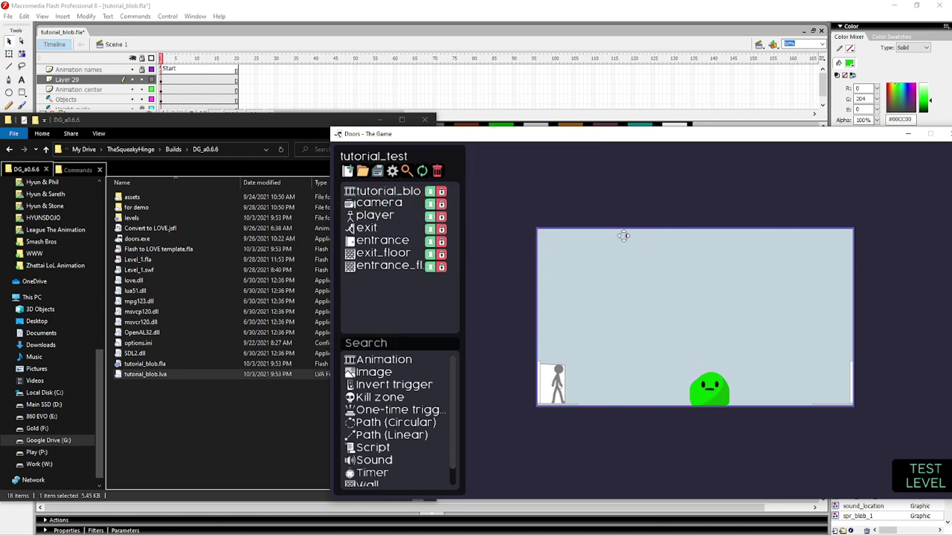
drag(606, 231, 618, 236)
click(664, 200)
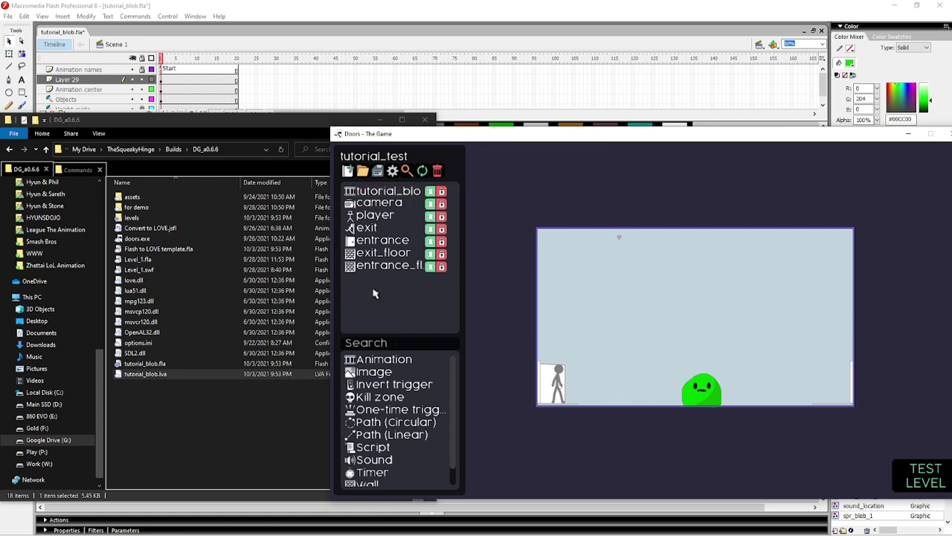
Open the assets folder of the tutorial_test level in the file explorer
click(407, 172)
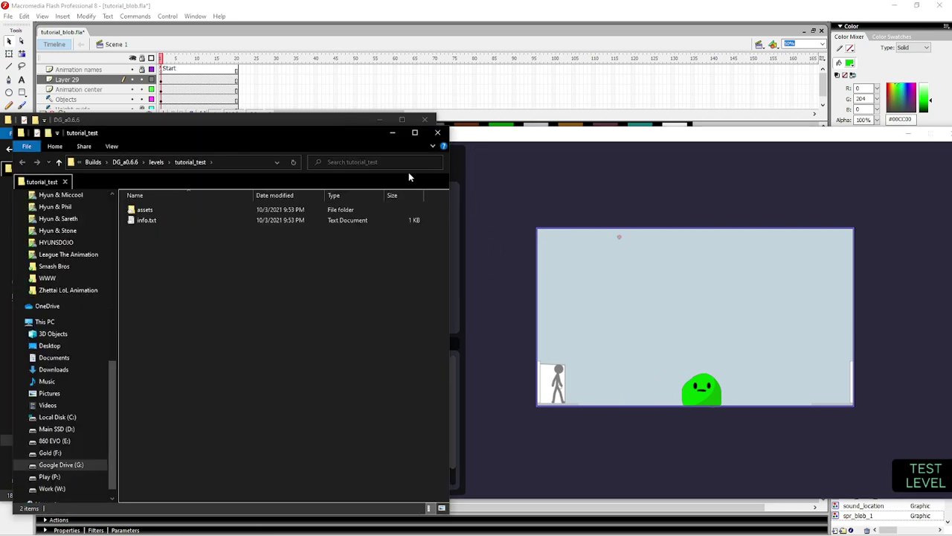
double_click(158, 211)
drag(300, 138, 706, 126)
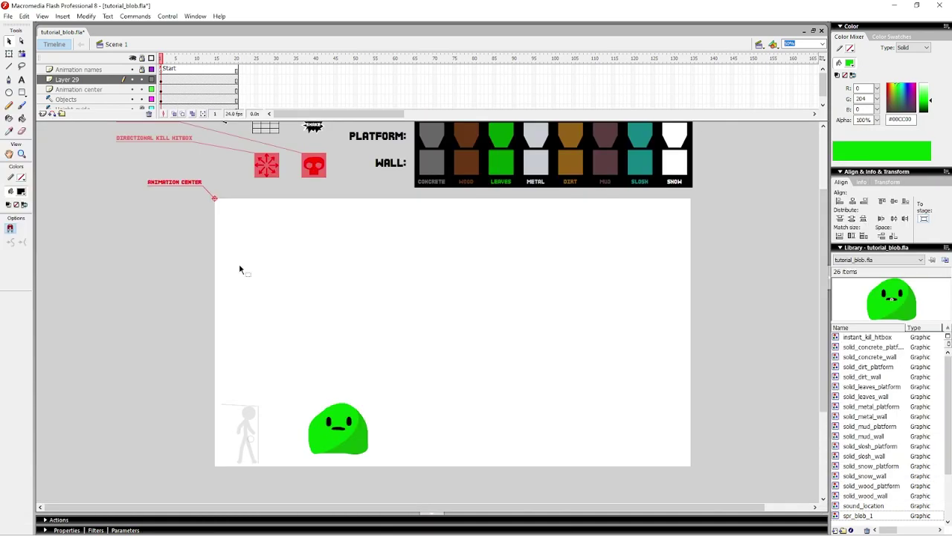
Switch to Macromedia Flash, move the animation center marker to the middle of the blob's base, and save the document
scroll(276, 302, down, 2)
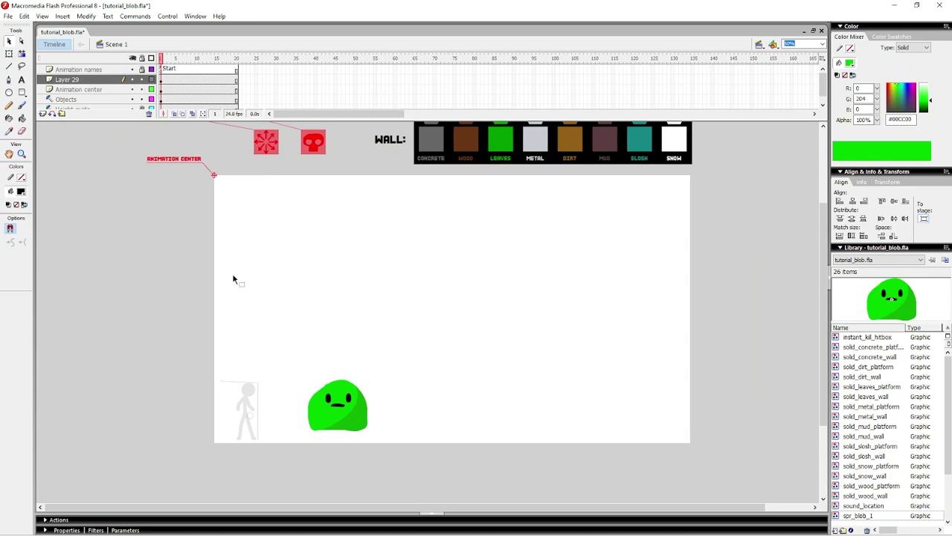
click(218, 178)
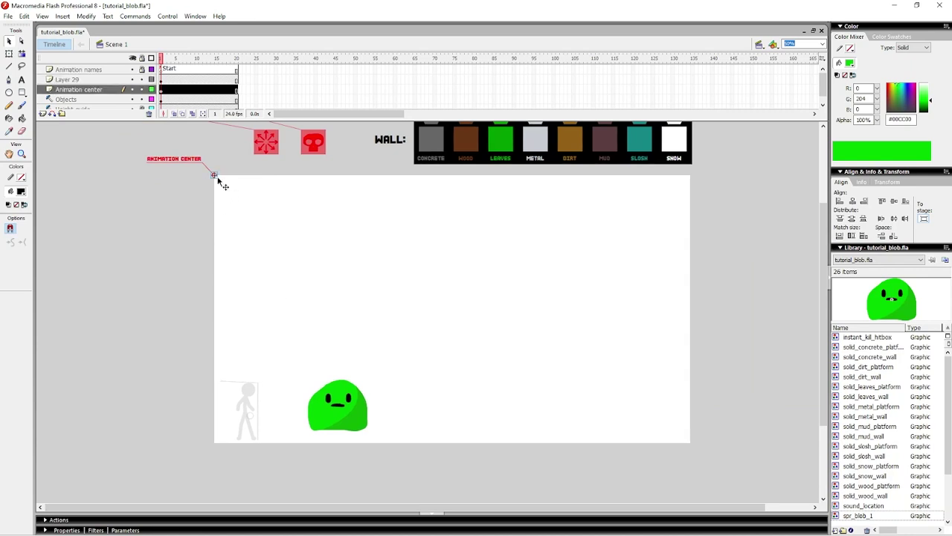
click(340, 441)
click(337, 433)
click(399, 316)
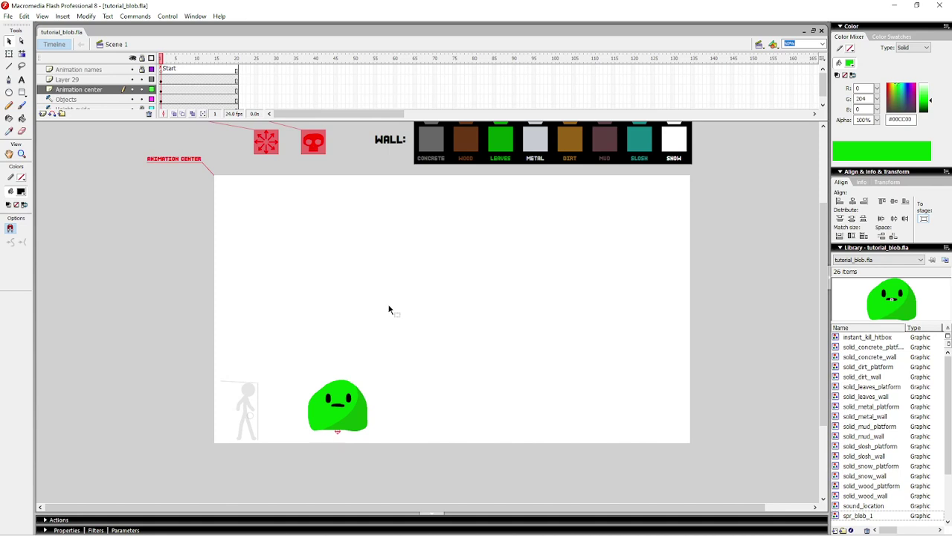
Export the tutorial_blob document again with the Convert to LOVE command
click(132, 17)
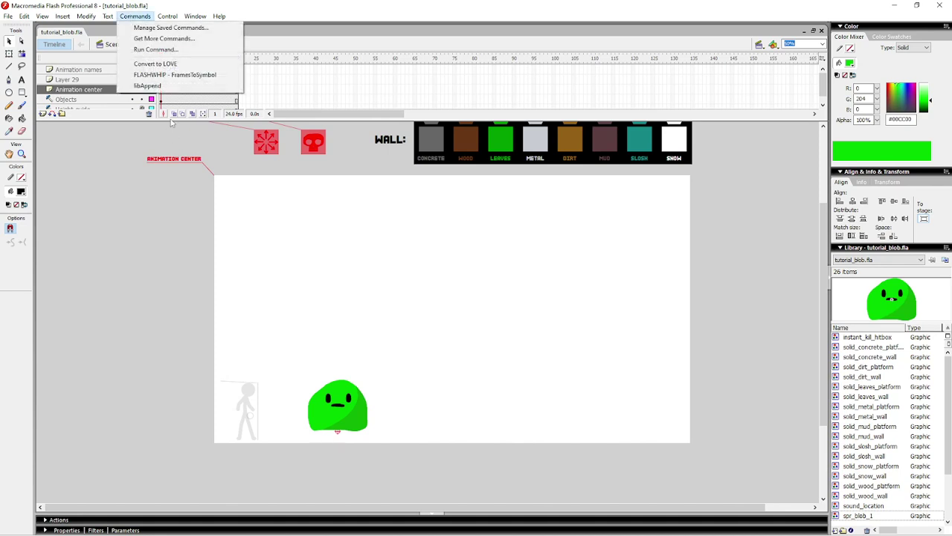
click(177, 62)
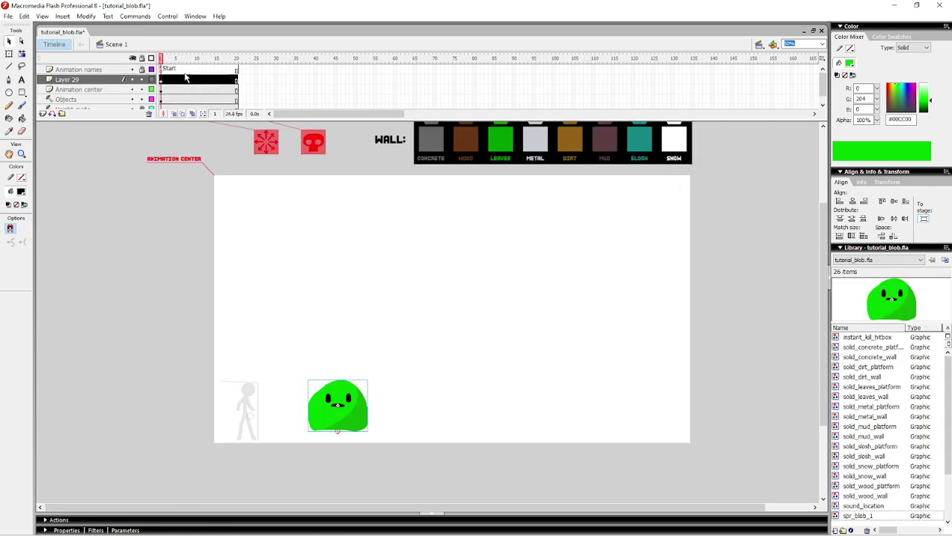
click(351, 300)
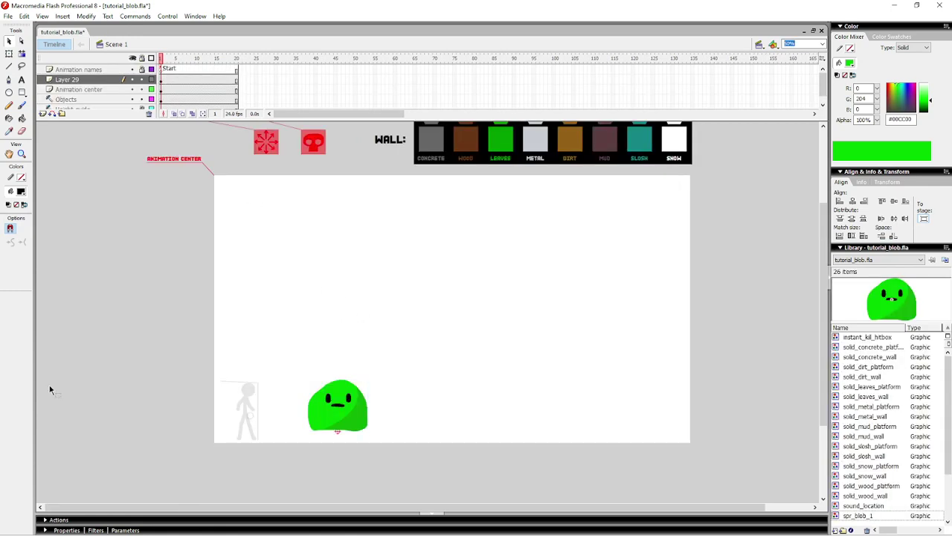
Move the new tutorial_blob.lva from DG_a0.6.6 into the tutorial_test assets folder, replacing the existing file
key(alt+Tab)
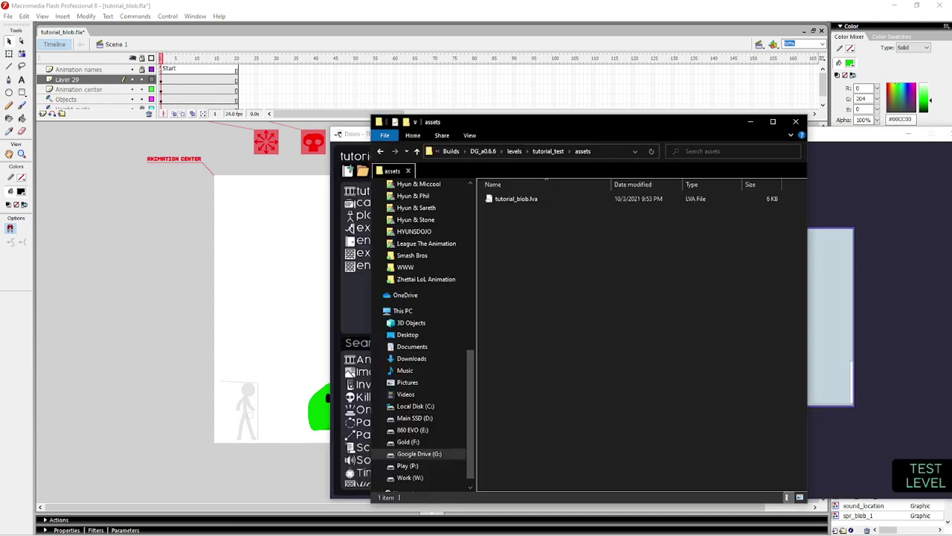
key(alt+Tab)
drag(436, 410, 367, 409)
drag(148, 374, 573, 256)
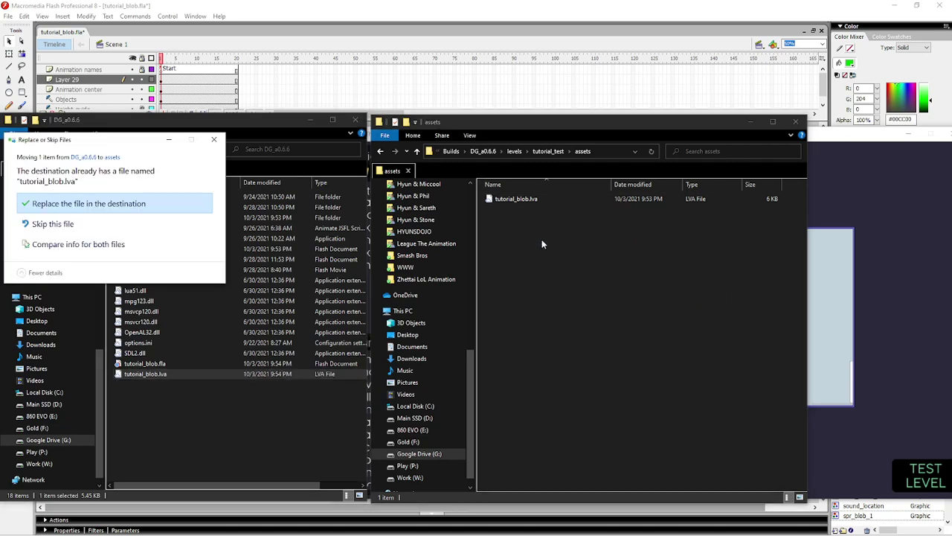
click(79, 204)
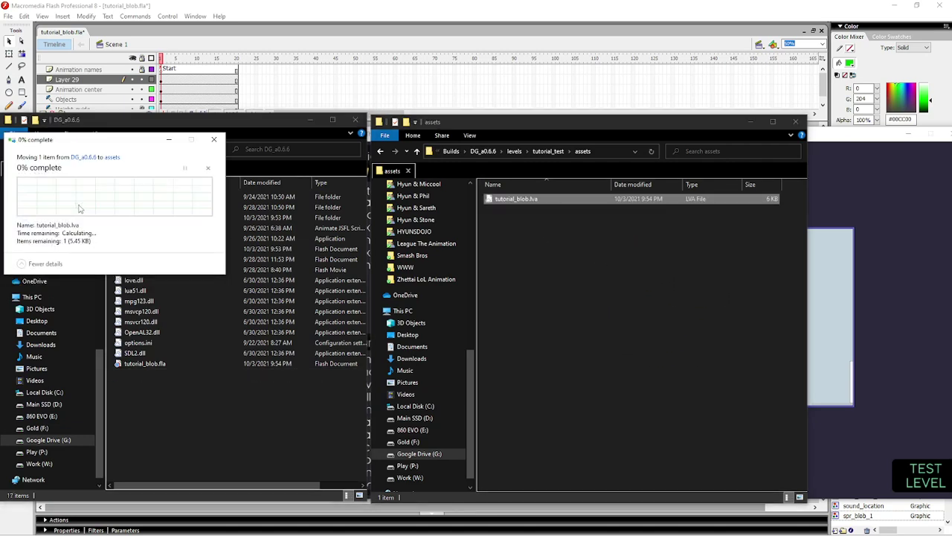
Reload the level's assets in the Doors editor and move the blob animation down near the floor
drag(818, 134, 700, 138)
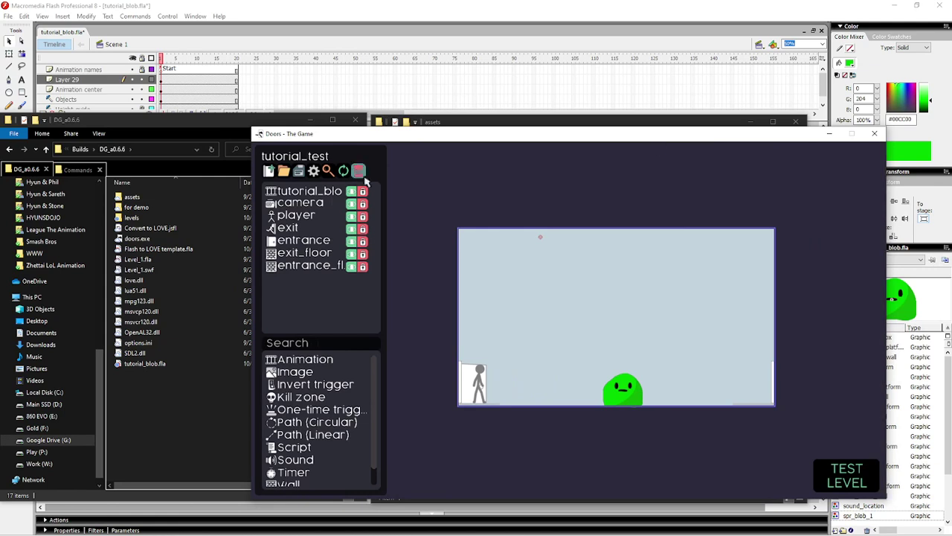
click(348, 174)
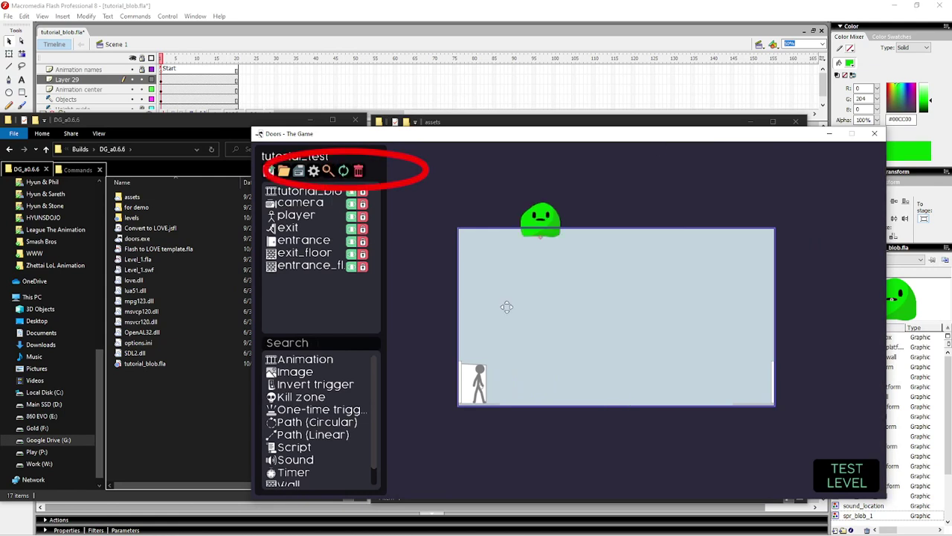
drag(541, 236, 590, 397)
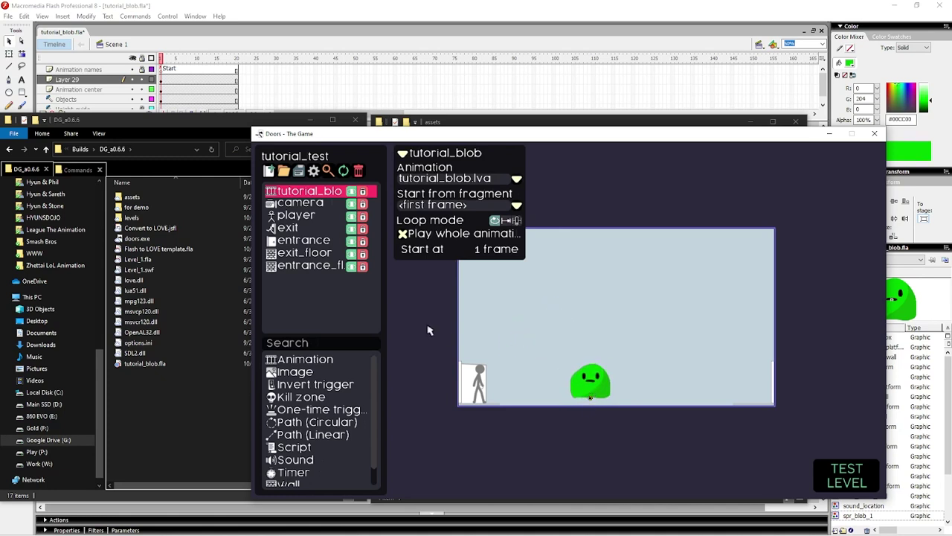
Add a wall along the level's floor and place the blob animation with its base on the wall's upper edge
click(332, 314)
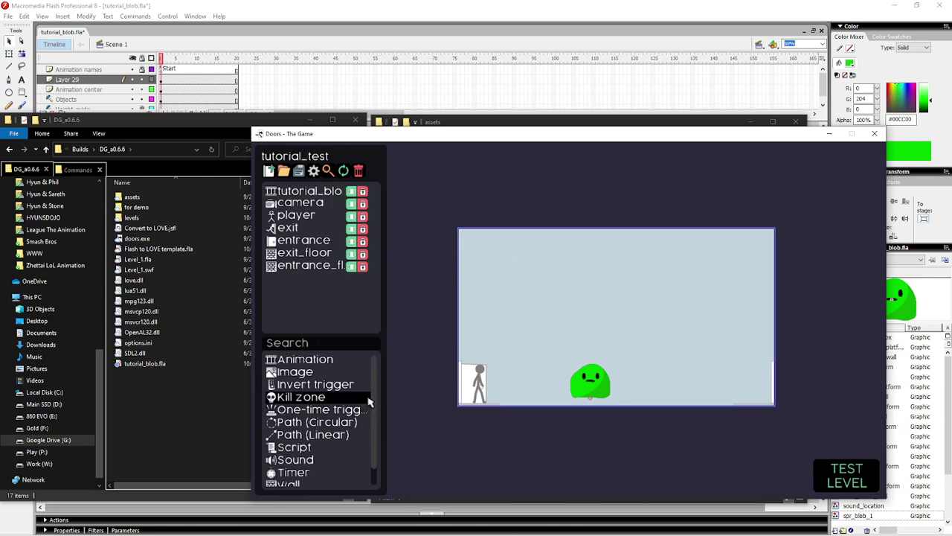
scroll(376, 398, down, 2)
scroll(383, 420, up, 2)
scroll(380, 418, down, 2)
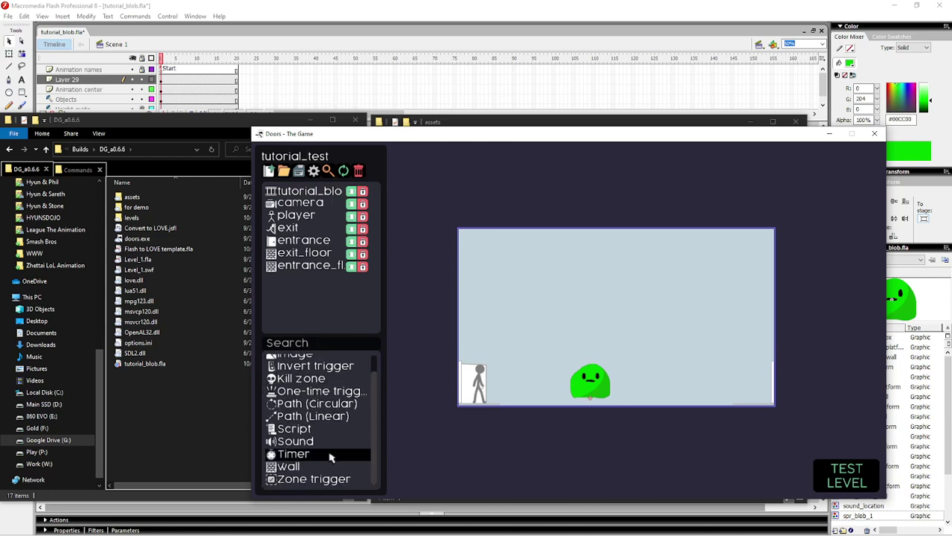
drag(292, 468, 690, 418)
drag(649, 355, 642, 366)
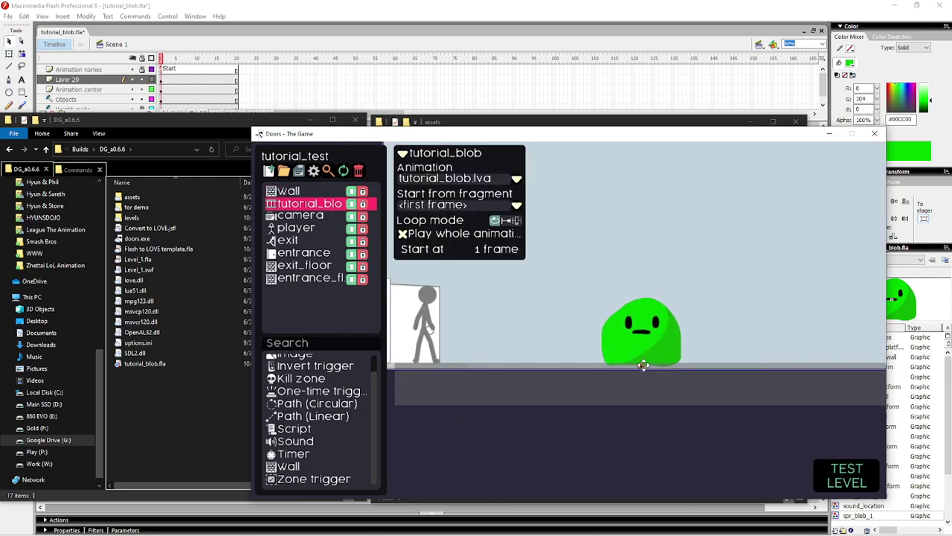
click(644, 385)
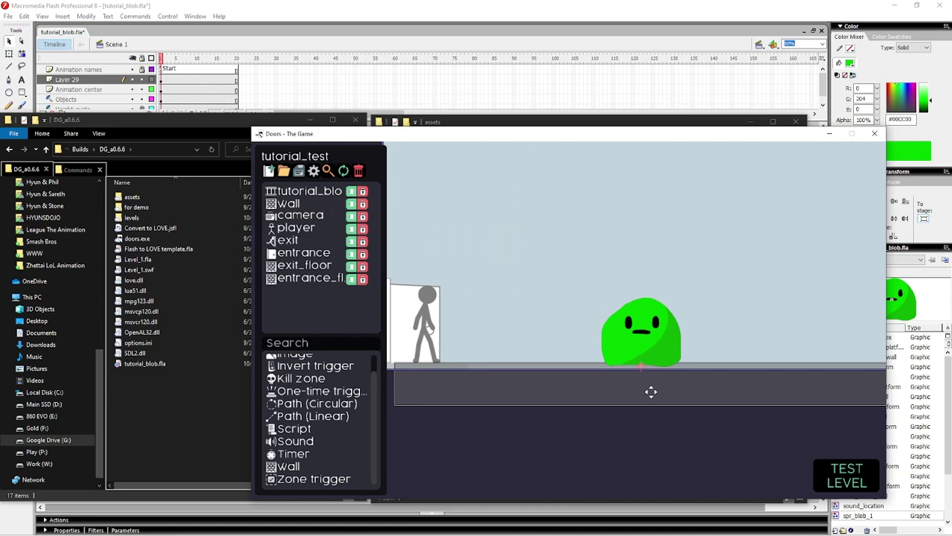
Test the level and walk the player from the entrance to the blob
click(845, 473)
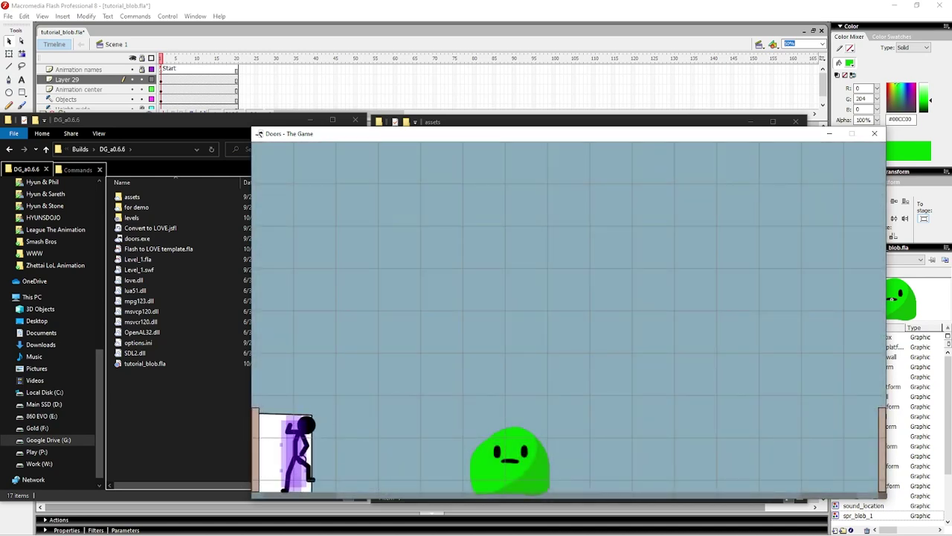
key(Right)
key(Right)
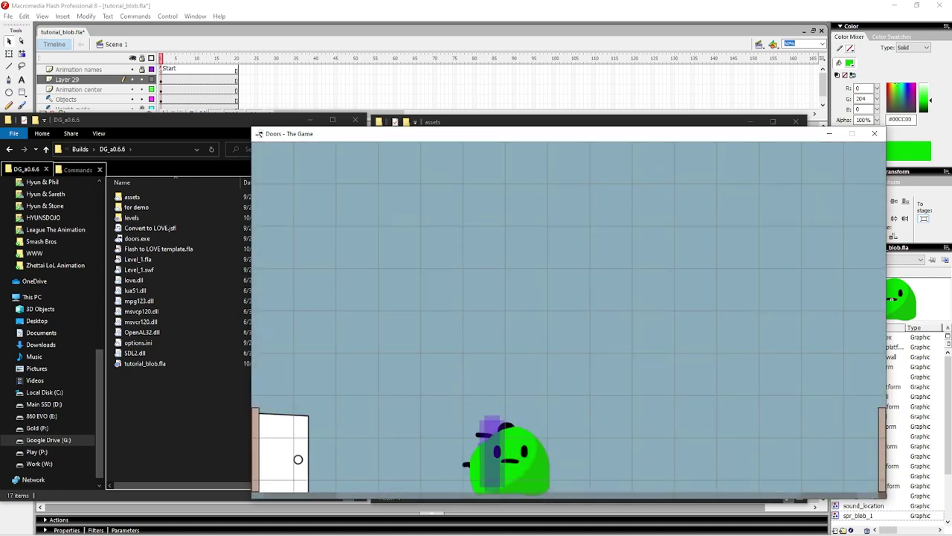
Walk the player back and forth in front of the blob and jump to check how they interact
key(Left)
key(Left)
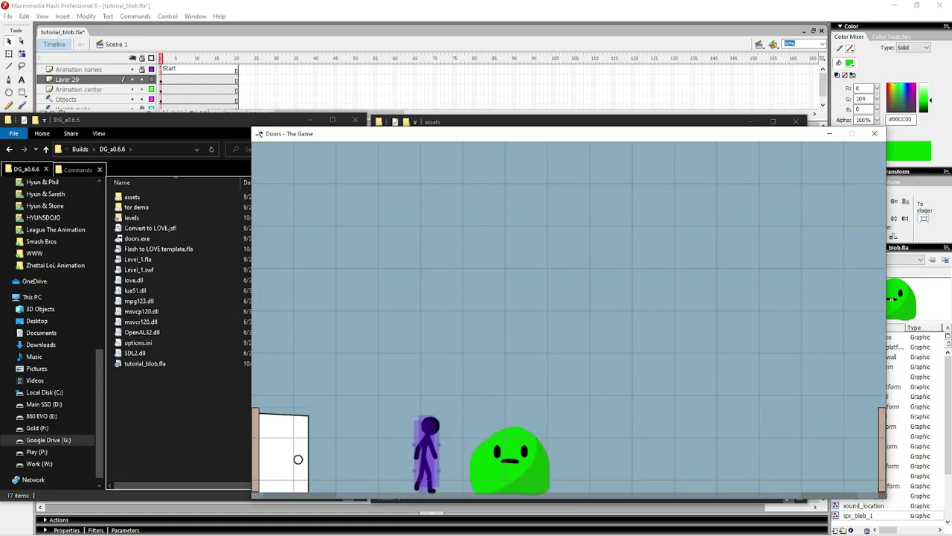
key(Right)
key(Up)
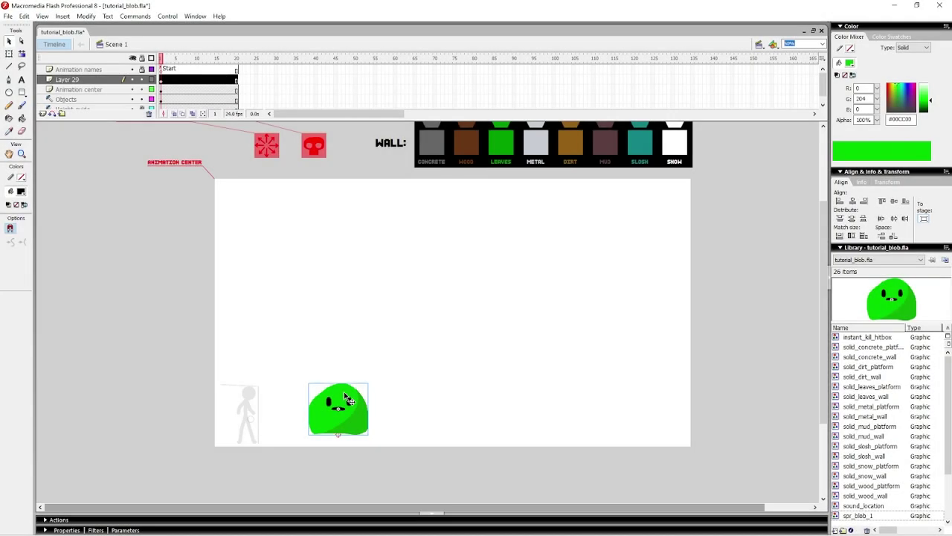
Add keyframes on Layer 29 for the start of a hop, reshaping the blob with Free Transform up to frame 4
key(F6)
key(q)
drag(339, 383, 341, 381)
click(360, 296)
click(348, 411)
drag(371, 412, 368, 411)
click(351, 299)
click(174, 79)
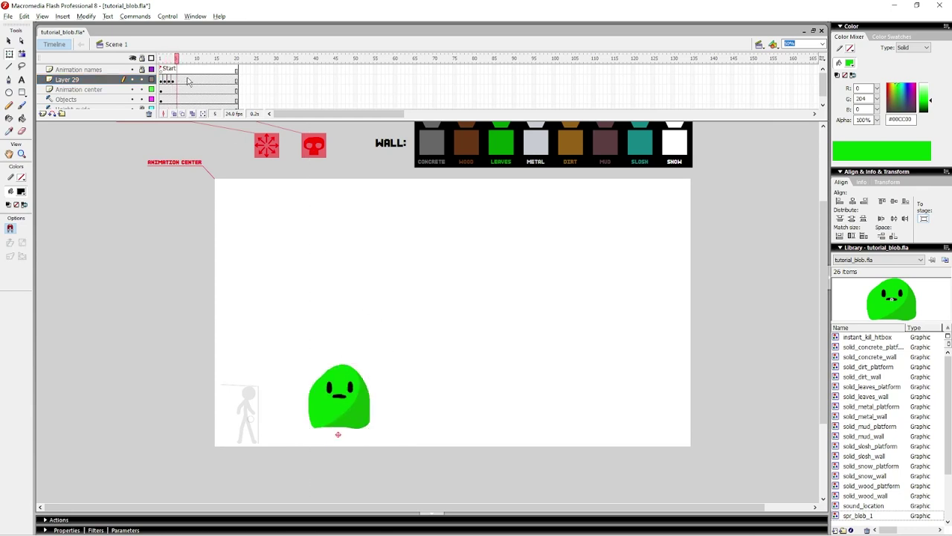
Raise the blob to the top of its hop at frame 5 and stretch it slightly wider at frame 7 for the descent
drag(339, 429, 347, 400)
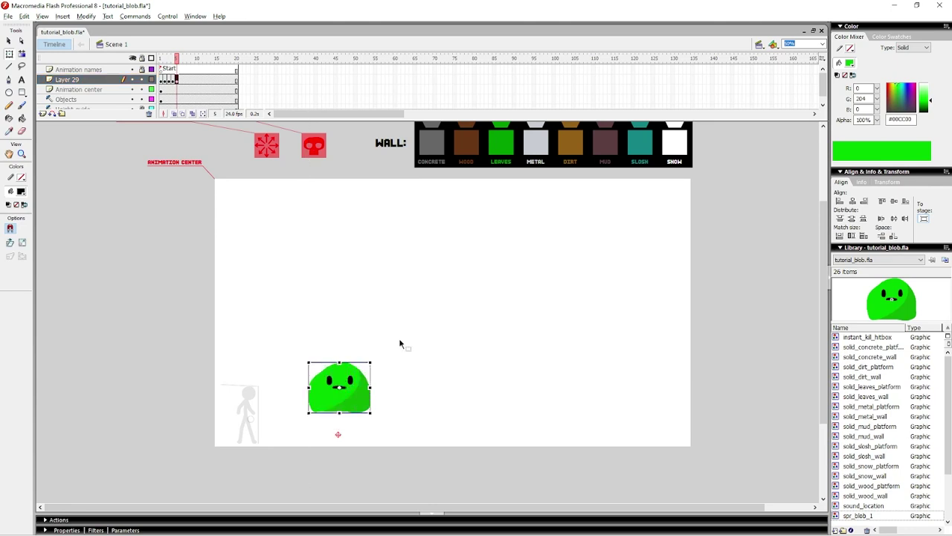
click(385, 362)
click(361, 397)
key(.)
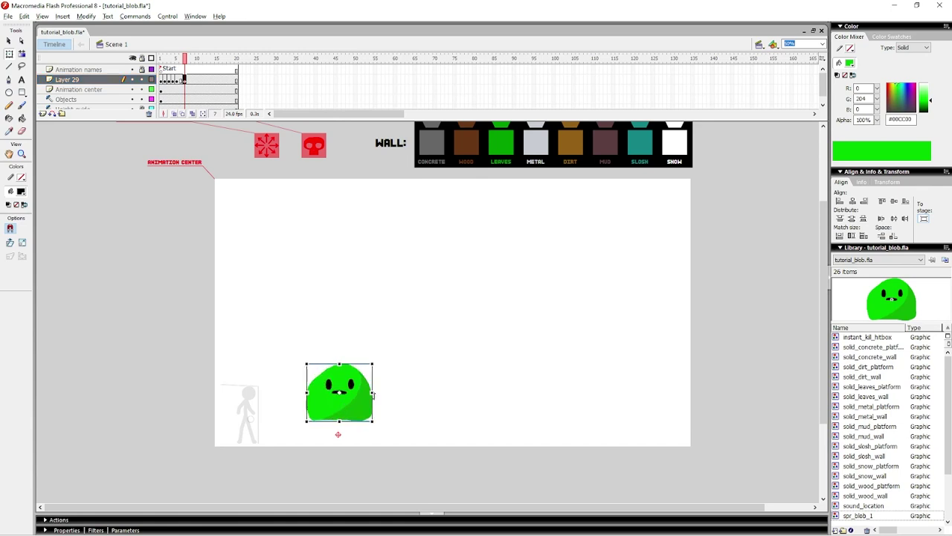
key(.)
click(187, 79)
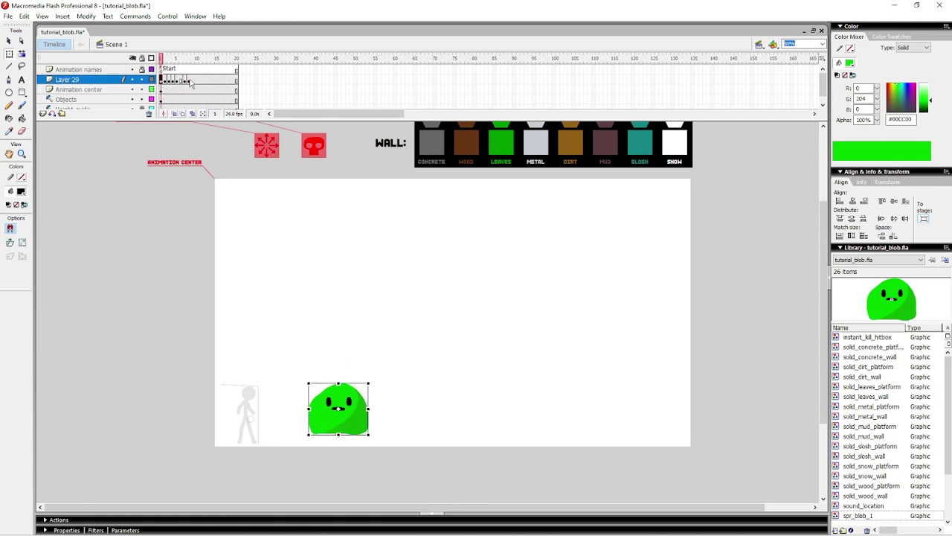
Finish the hop's landing on Layer 29 with a squashed blob at frame 8 and the original blob pasted in place after it
key(Delete)
right_click(365, 232)
click(394, 273)
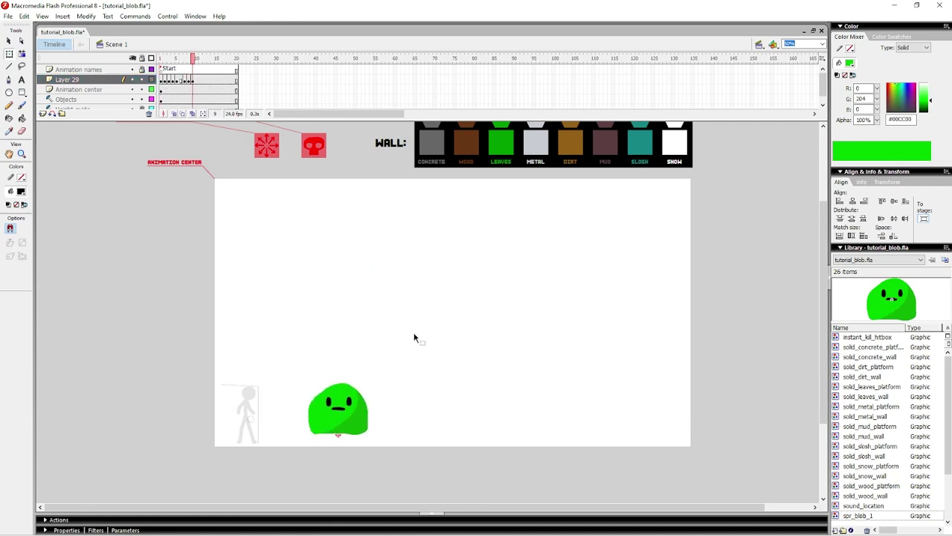
click(188, 80)
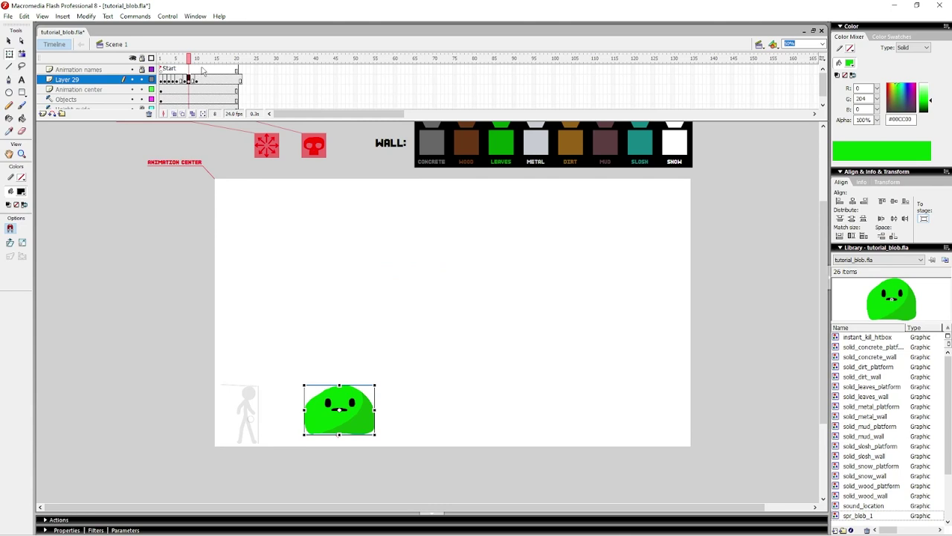
Remove the surplus frames across all layers so the timeline ends at frame 15, and play the hop animation
drag(203, 70, 281, 106)
right_click(220, 94)
click(244, 123)
click(213, 81)
scroll(214, 96, up, 1)
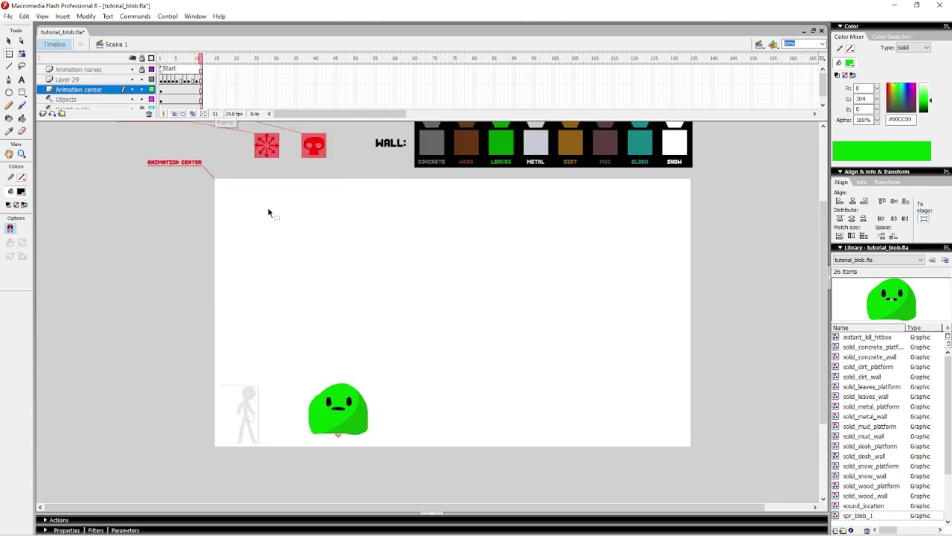
key(Return)
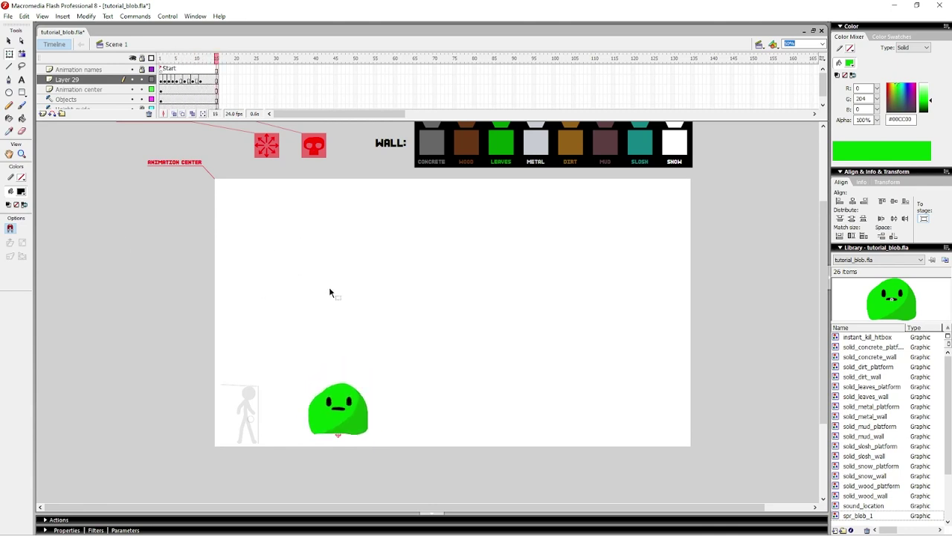
Export the animation with Convert to LOVE and move tutorial_blob.lva from DG_a0.6.6 into the tutorial_test assets folder, replacing the existing file
click(138, 17)
click(158, 65)
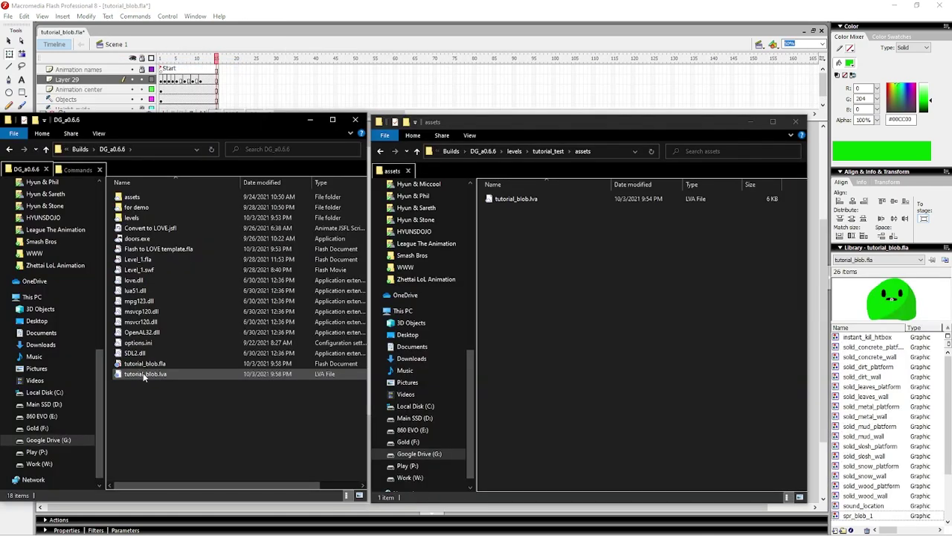
drag(145, 378, 634, 253)
drag(635, 253, 634, 253)
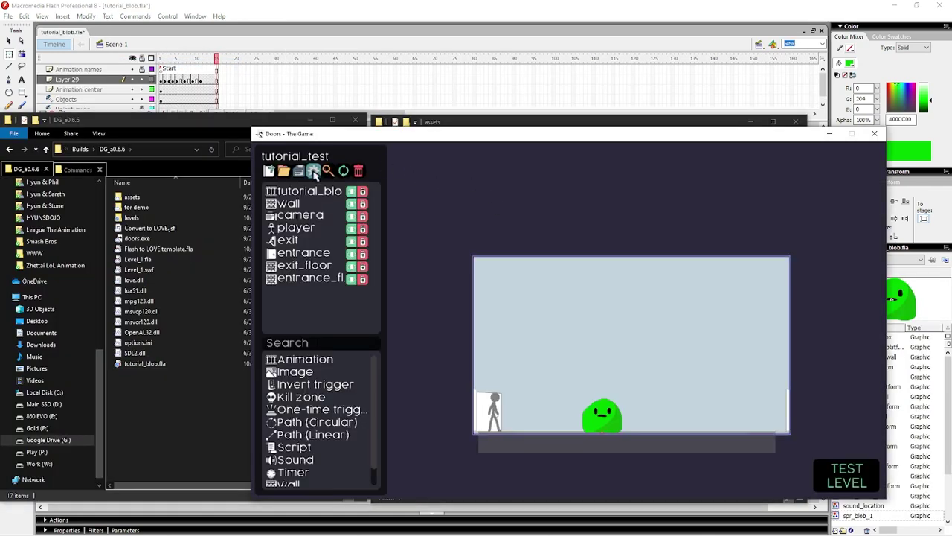
Test the level in Doors and walk the player towards the hopping blob
click(863, 479)
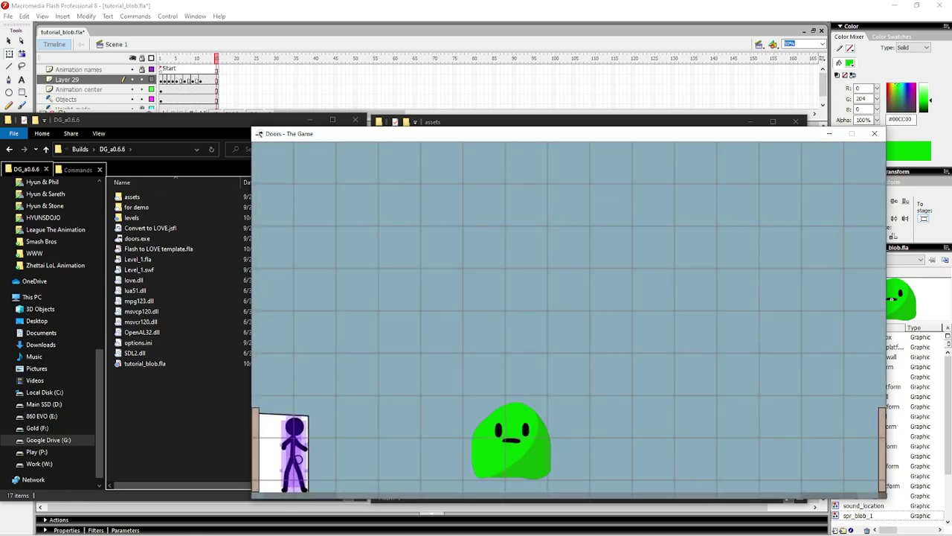
key(Right)
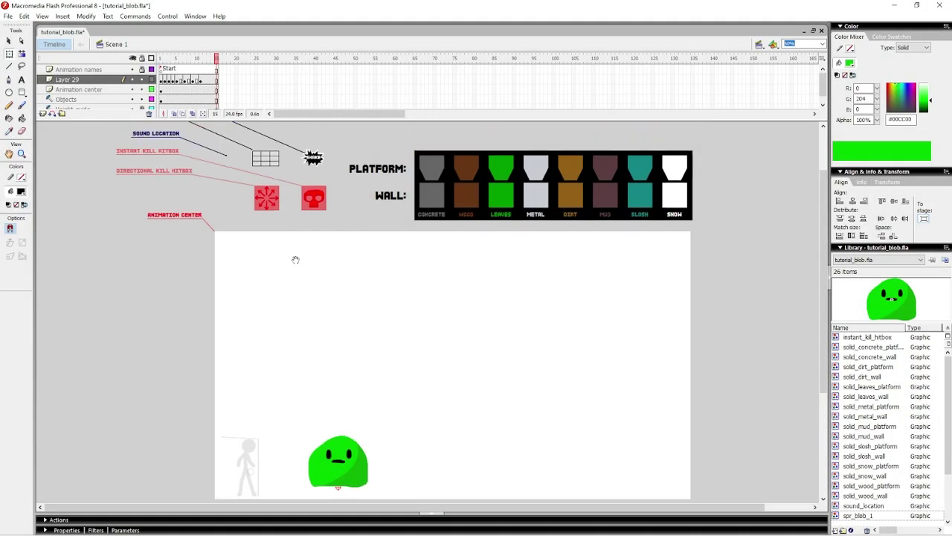
Copy the directional kill hitbox from the template objects above the stage
scroll(295, 259, up, 3)
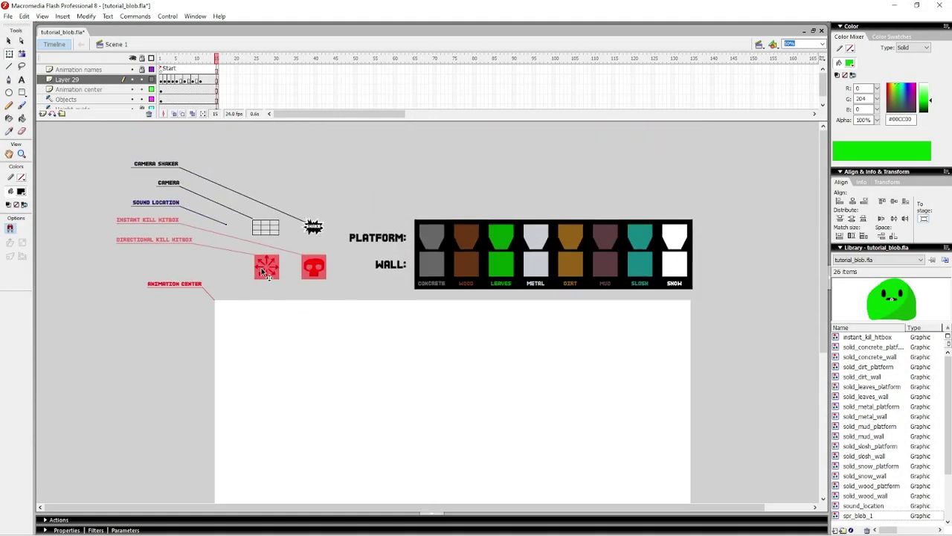
click(266, 267)
click(313, 269)
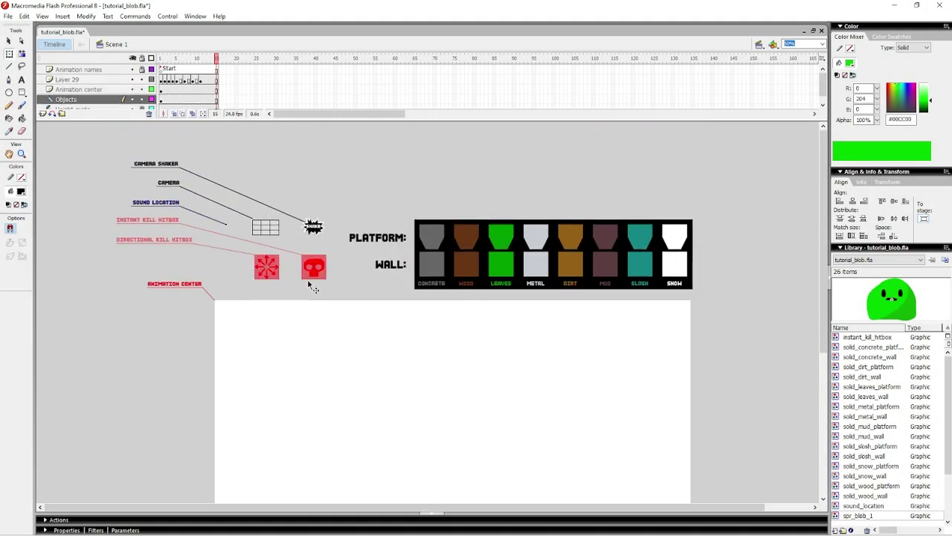
click(268, 271)
right_click(268, 277)
click(294, 409)
Add a new layer above the blob's Layer 29 and start its hitbox keyframe at frame 4
scroll(228, 206, down, 5)
scroll(228, 206, up, 1)
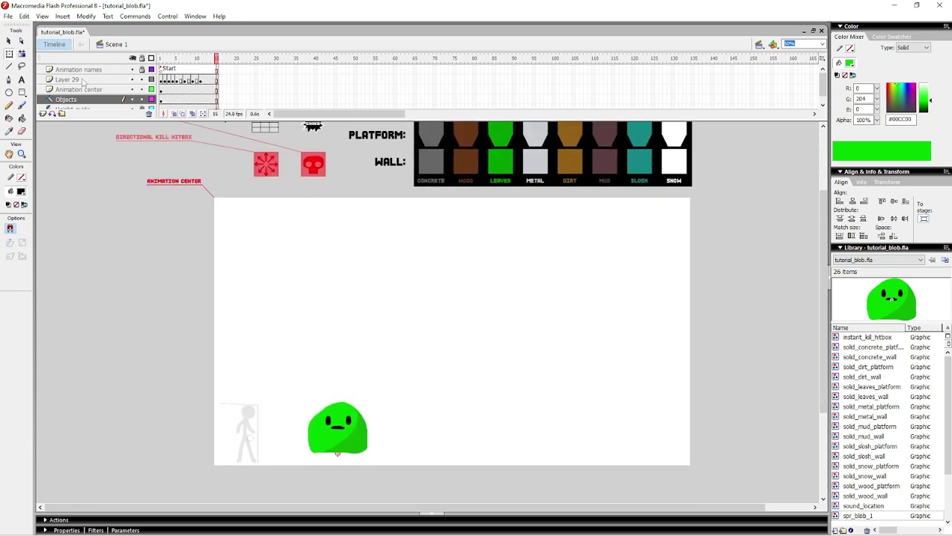
click(83, 80)
click(43, 113)
click(178, 58)
drag(177, 59, 174, 59)
Paste the directional kill hitbox at frame 4 and fit it over the upper part of the blob
click(330, 309)
right_click(314, 335)
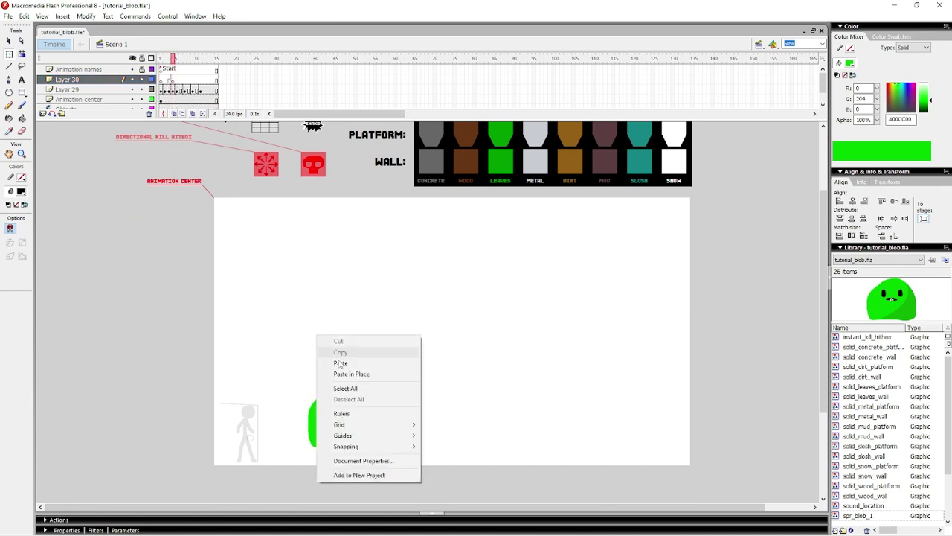
click(336, 361)
drag(431, 332, 357, 400)
mouse_move(349, 405)
mouse_down()
mouse_move(364, 400)
mouse_move(351, 399)
mouse_up()
click(470, 320)
Add hitbox keyframes on Layer 30 at frames 5 and 7 and align the hitbox with the top of the moving blob
key(comma)
key(period)
key(period)
click(178, 80)
key(.)
key(.)
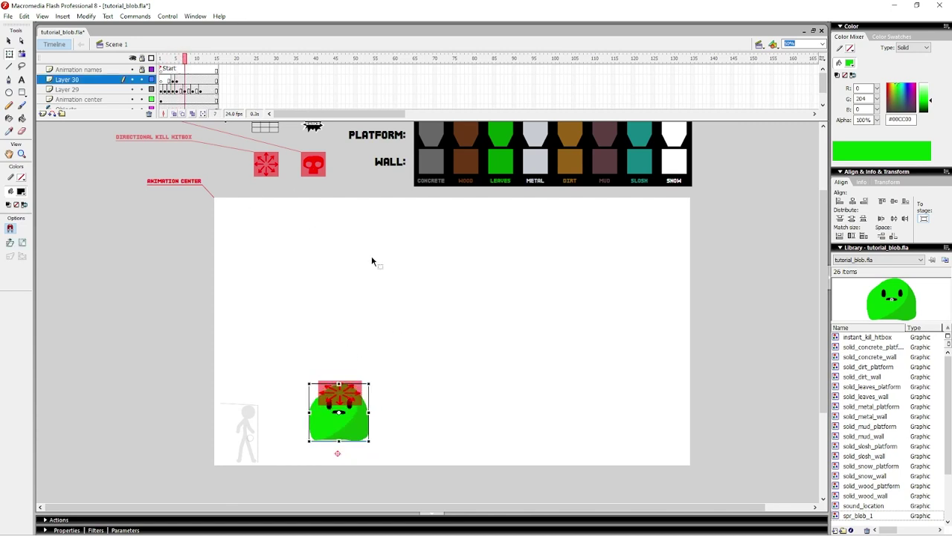
click(184, 79)
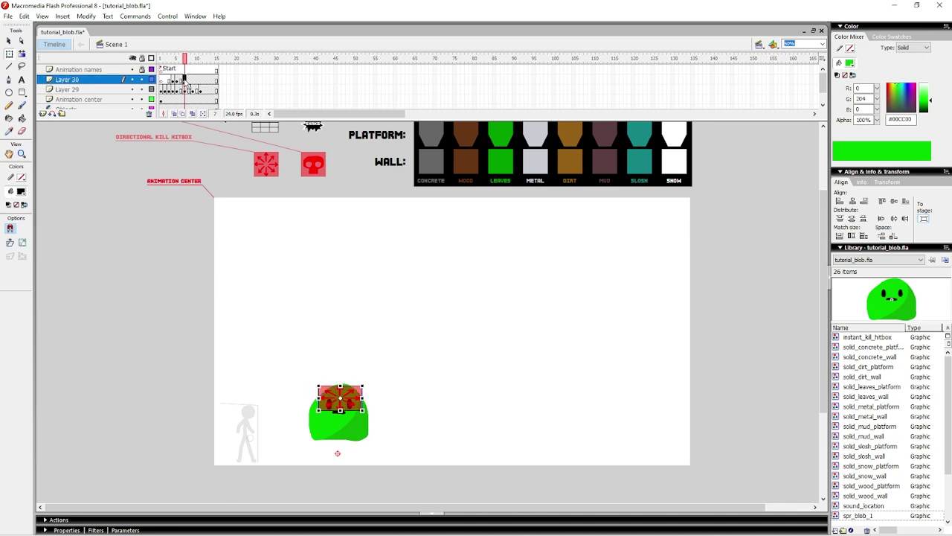
key(shift+Up)
End the kill hitbox with a blank keyframe at frame 9 on Layer 30 and play the animation
key(.)
key(.)
key(.)
click(190, 80)
key(Return)
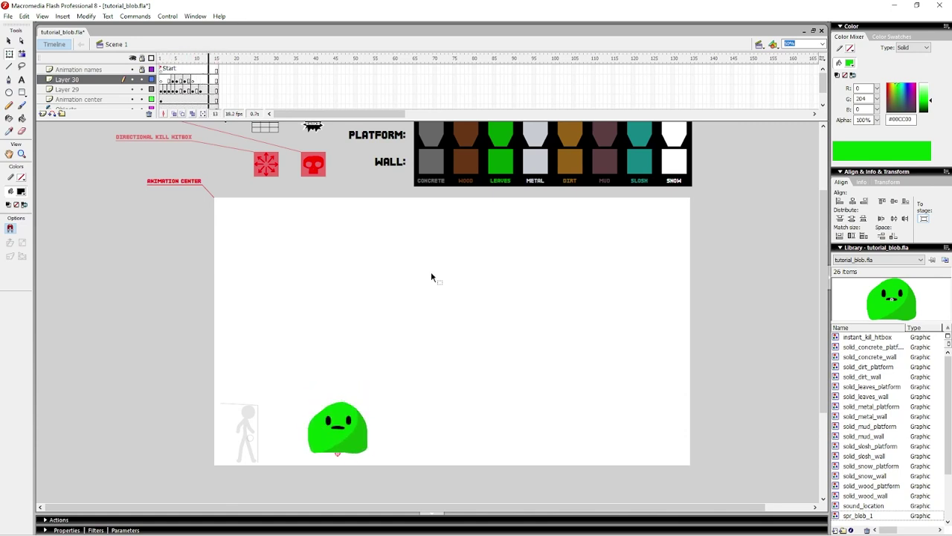
Export the hitbox version with Convert to LOVE and replace tutorial_blob.lva in the tutorial_test assets folder with it
click(135, 16)
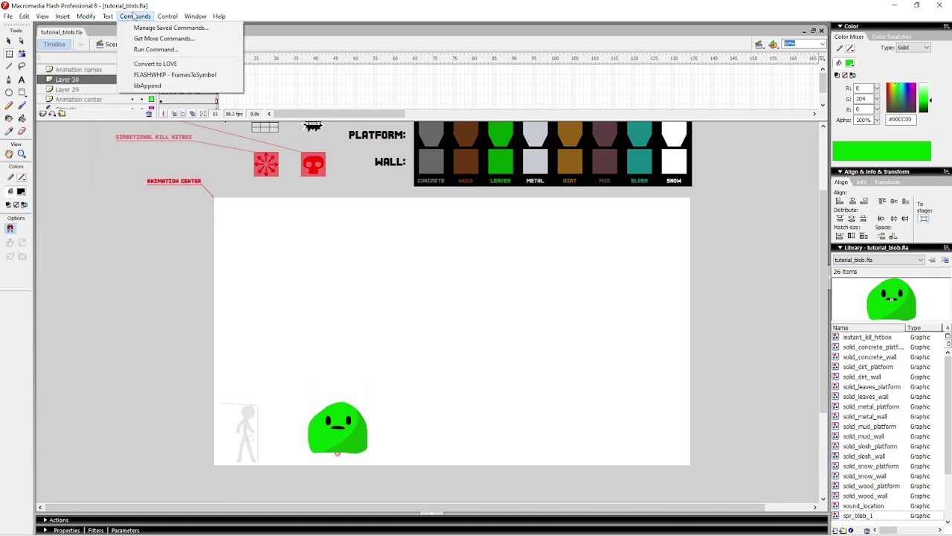
click(156, 63)
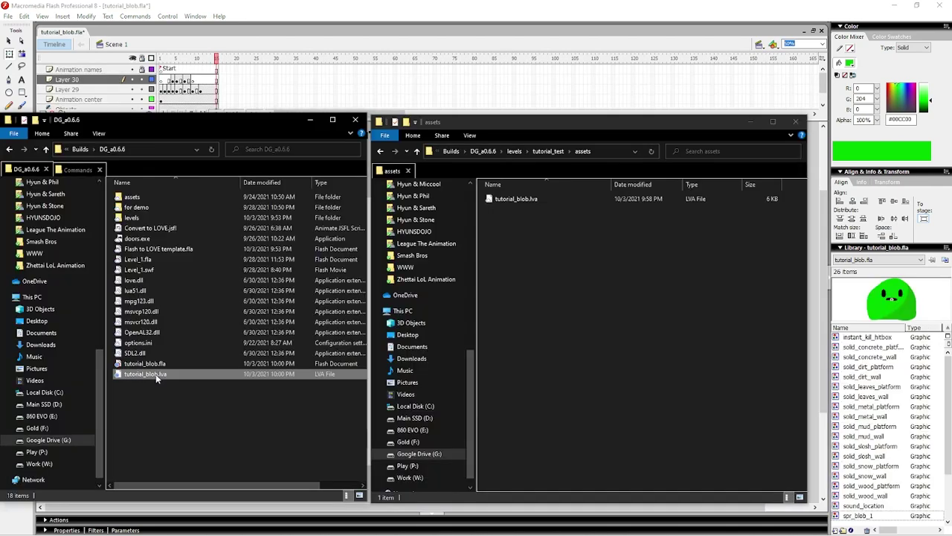
drag(156, 374, 557, 235)
click(450, 203)
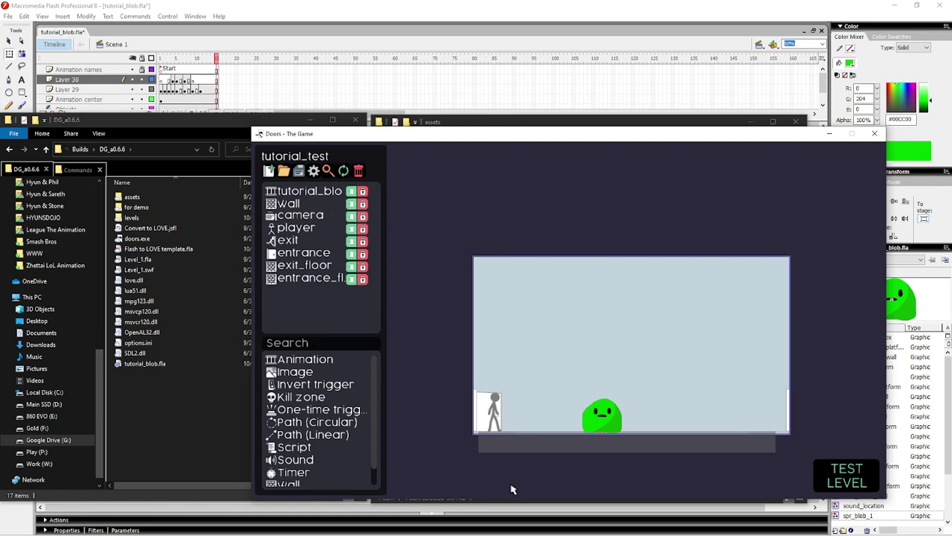
Test the level again, moving and jumping the player into the blob to try out its kill hitbox
click(846, 475)
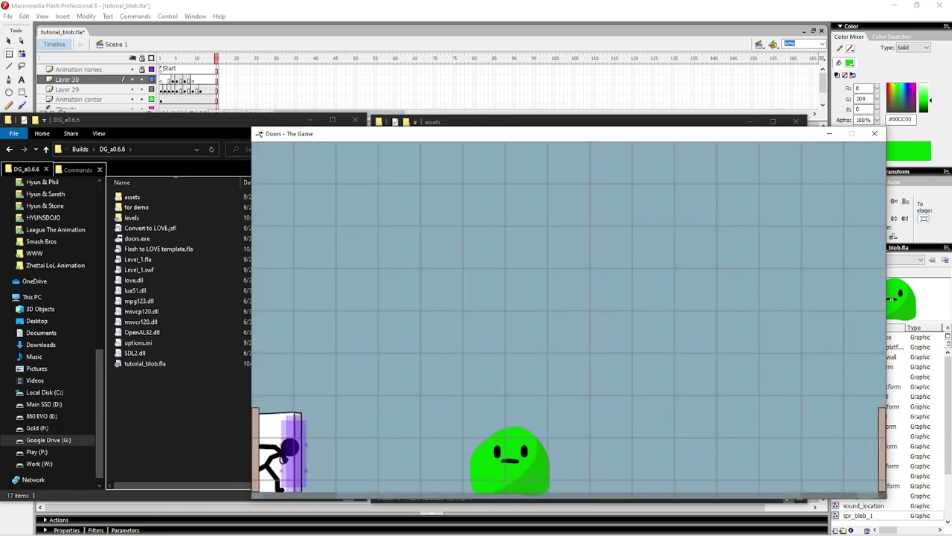
key(Right)
key(Up)
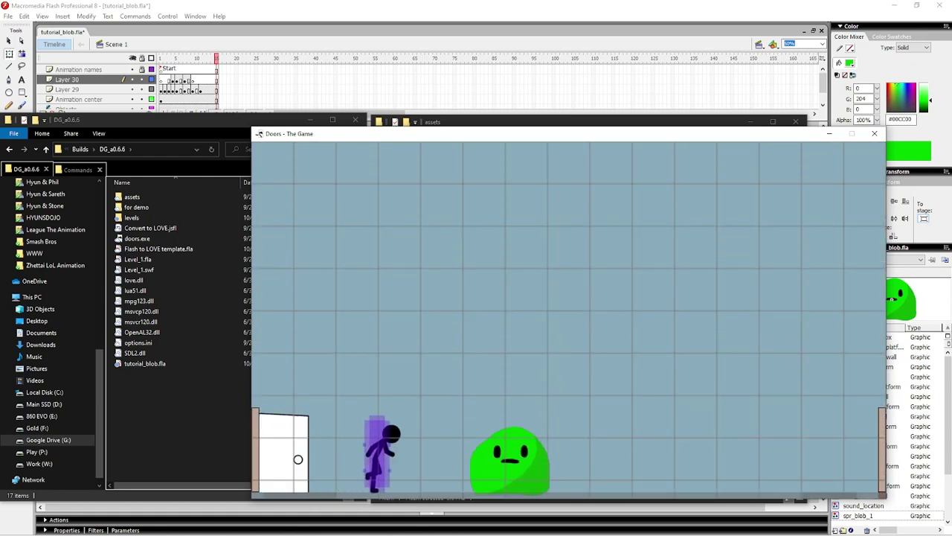
key(Right)
key(Up)
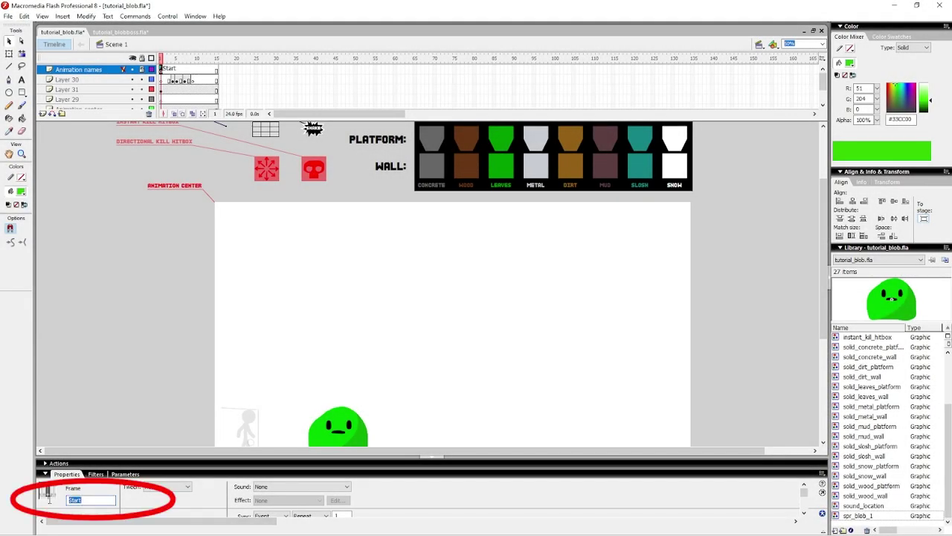
Rename the first frame label on the Animation names layer to idle
text(idle)
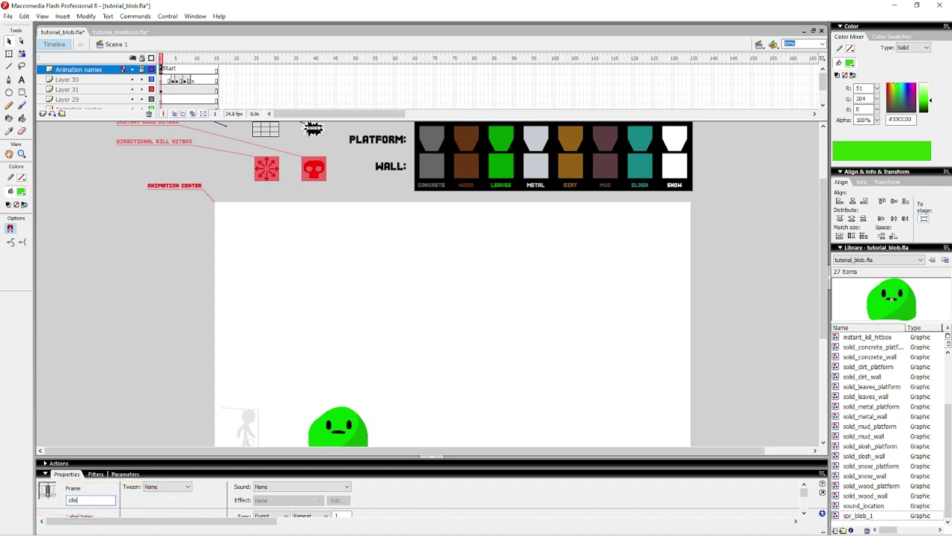
click(255, 328)
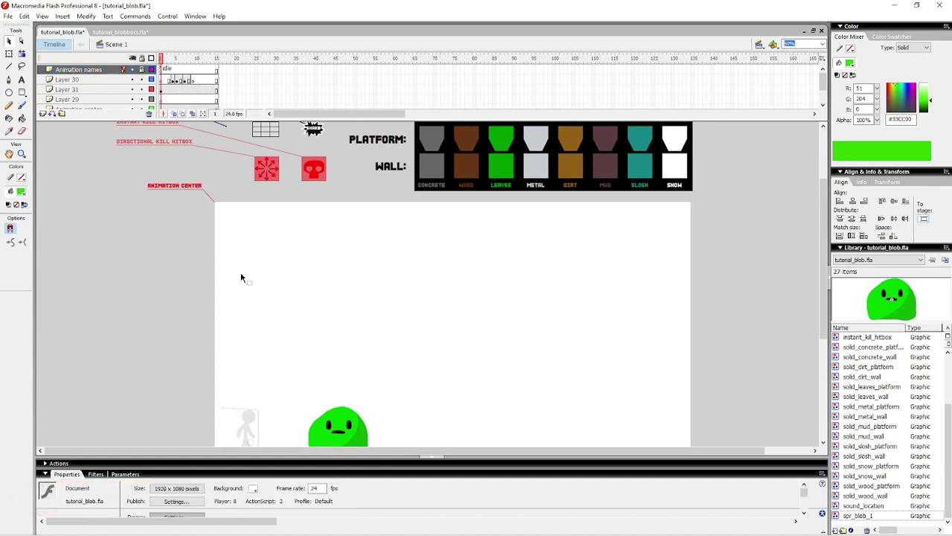
Start a second animation labelled Attack1 on a blank keyframe at frame 16, with the layers extended to frame 27
drag(173, 70, 221, 72)
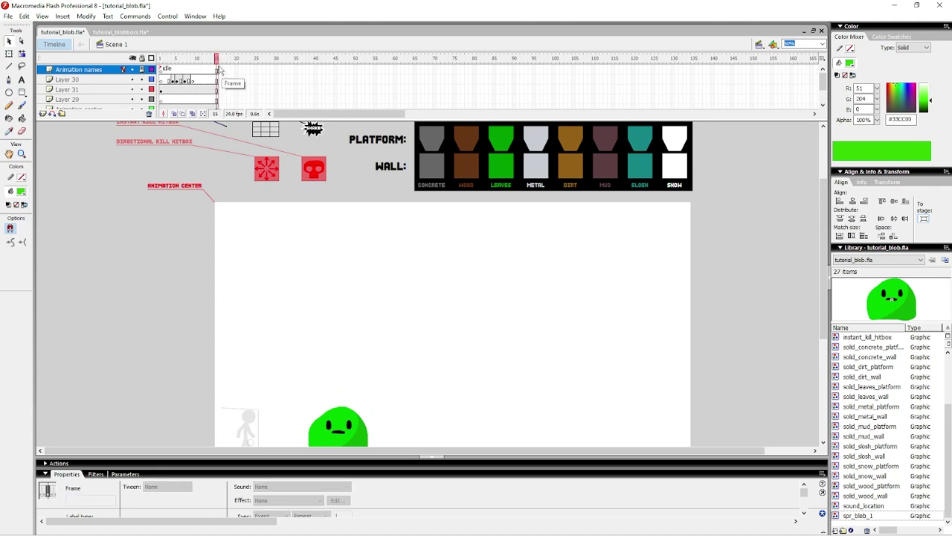
key(F7)
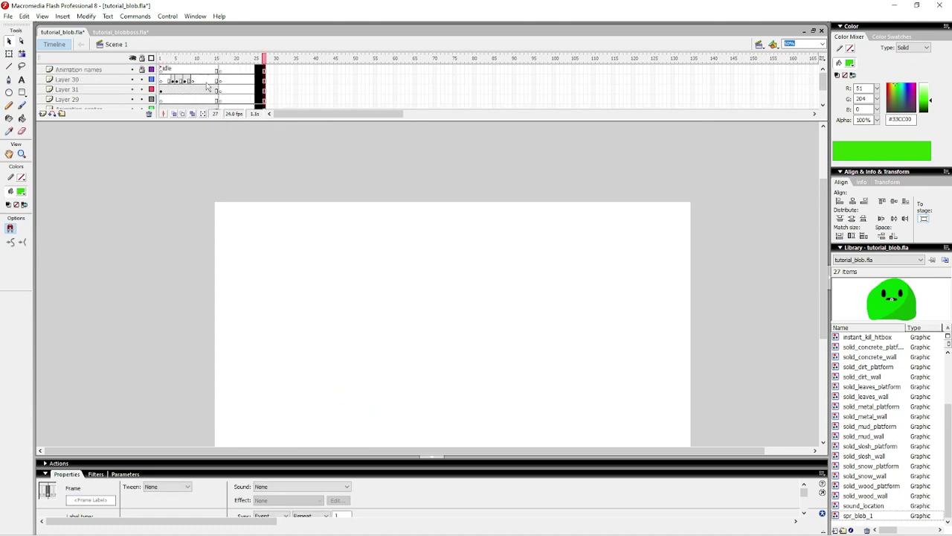
click(222, 71)
click(221, 71)
click(89, 500)
text(Attack1)
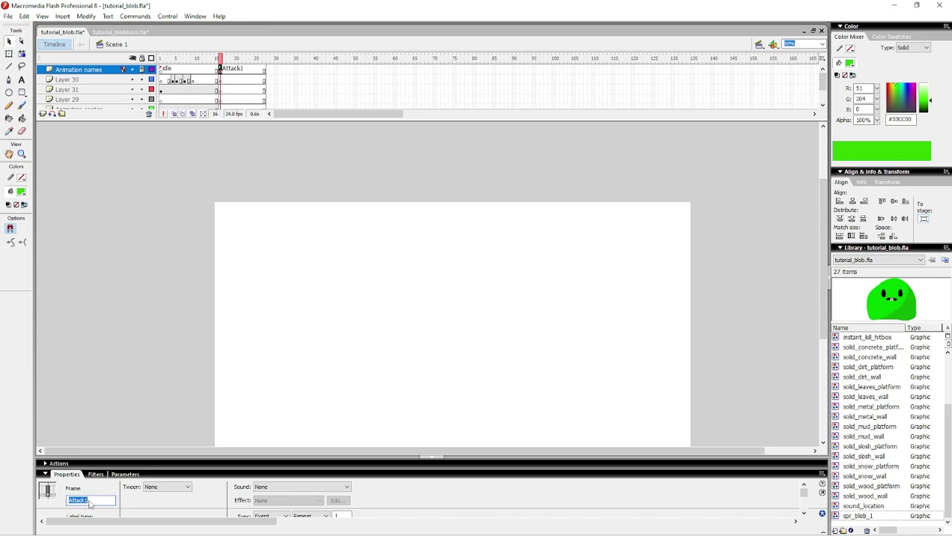
click(197, 214)
Brush a spiky #33CC00 blob outline over the onion-skinned blob at frame 16 of Layer 31 and fill it with the same green
drag(194, 60, 213, 61)
click(213, 89)
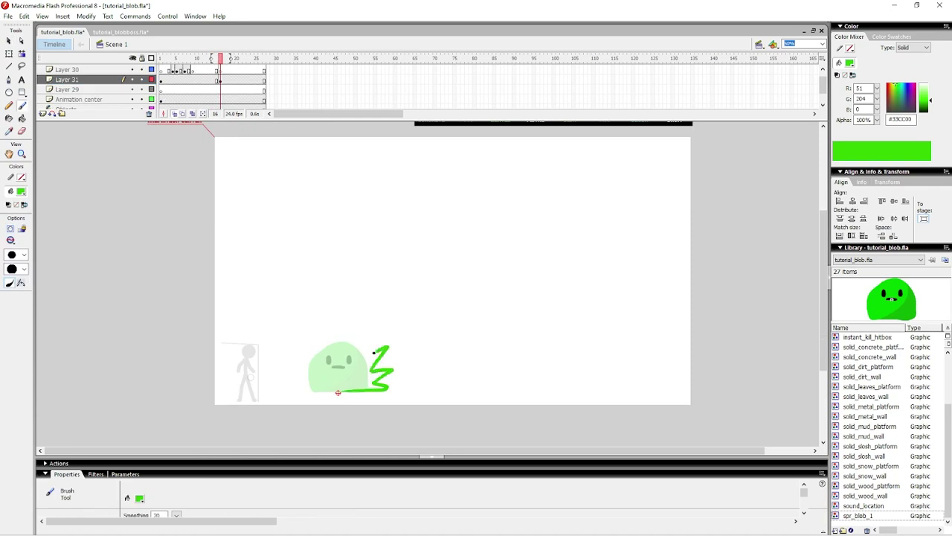
mouse_move(374, 344)
mouse_down()
mouse_move(353, 324)
mouse_move(311, 329)
mouse_up()
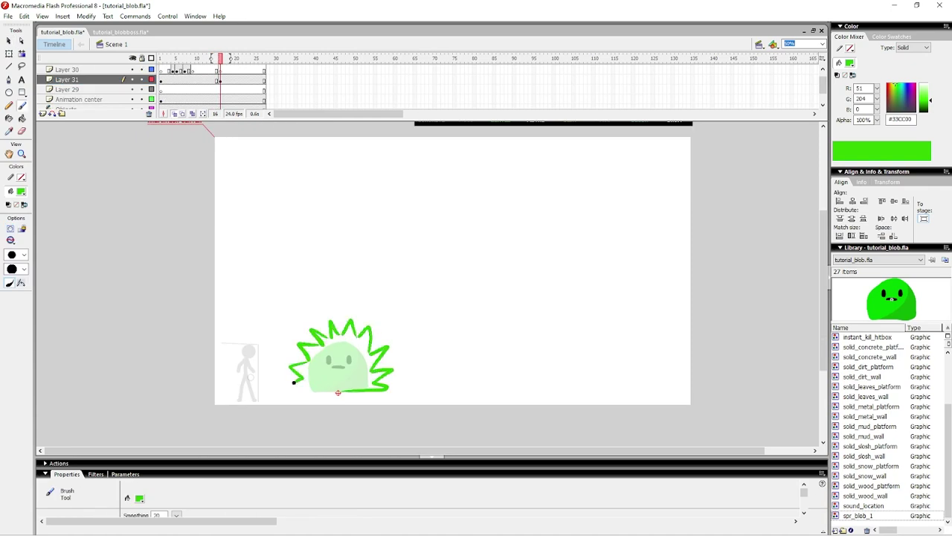
key(k)
click(372, 365)
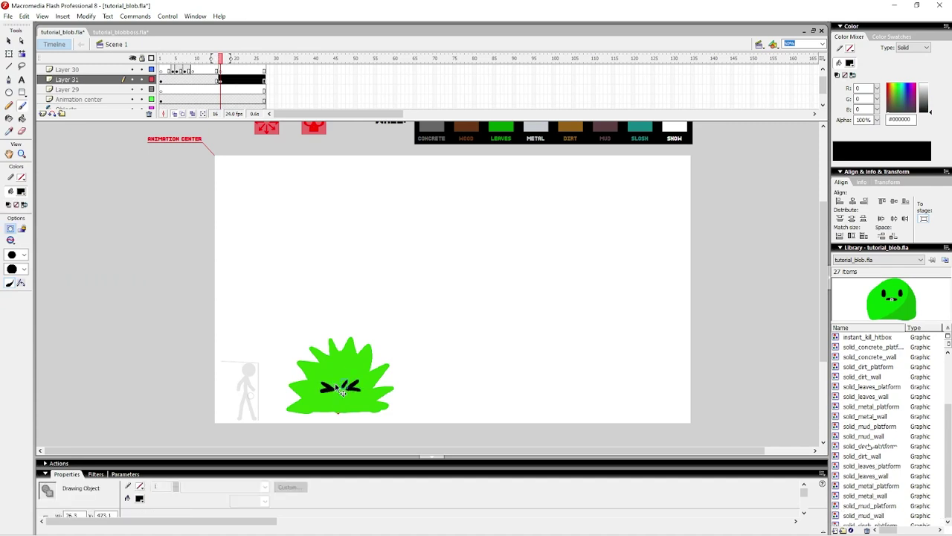
Convert the whole spiky blob drawing at frame 16 into a graphic symbol named spr_blob_attack1
click(416, 379)
click(372, 386)
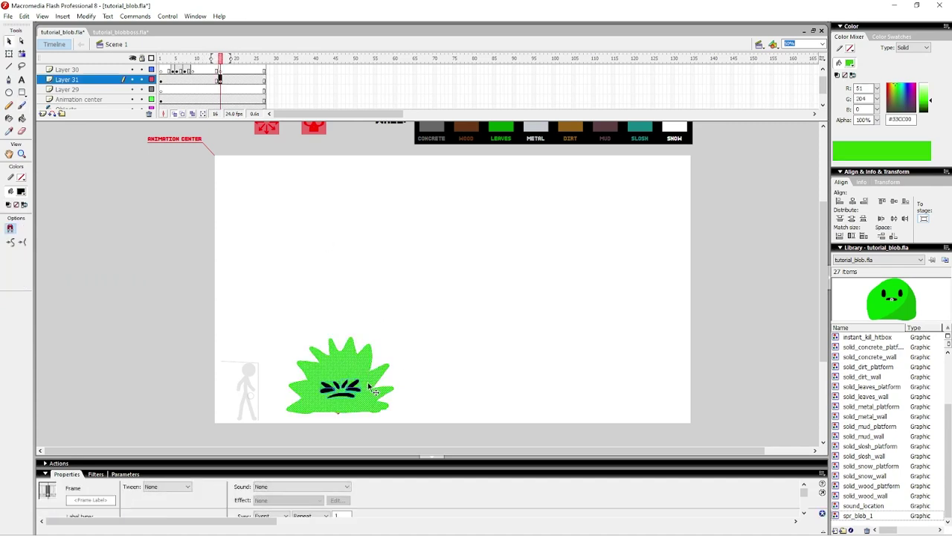
right_click(365, 356)
click(405, 472)
drag(459, 158, 348, 264)
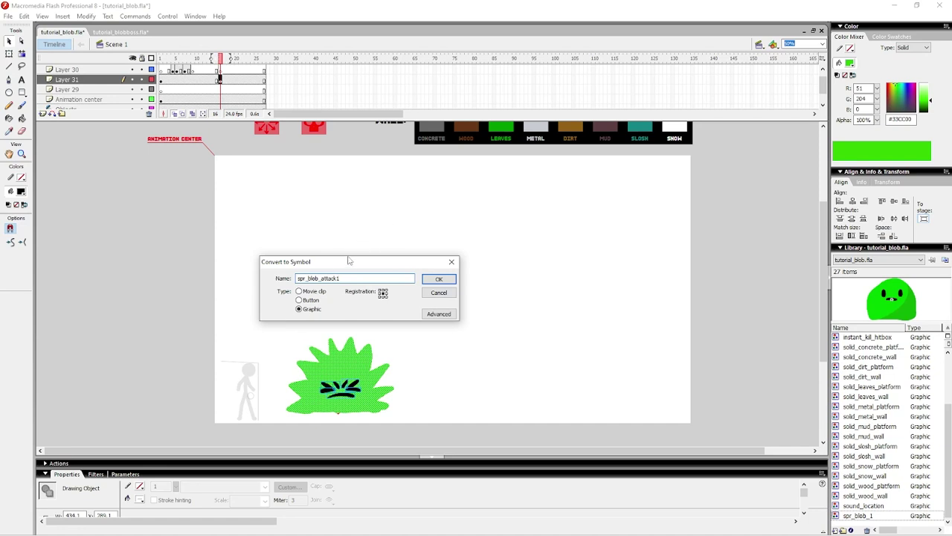
click(439, 279)
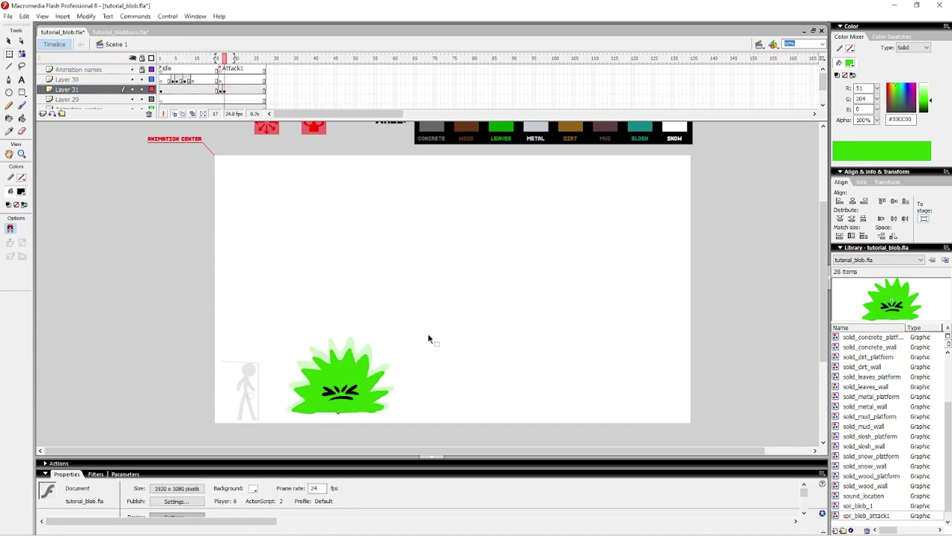
Arrange the spiky blob's keyframes on Layer 31 across the Attack1 range and step through the frames to check the motion
click(223, 89)
drag(221, 90, 251, 99)
click(241, 90)
click(419, 281)
key(comma)
key(comma)
key(comma)
key(comma)
key(comma)
key(period)
key(period)
key(period)
key(period)
key(period)
right_click(262, 77)
click(293, 109)
click(244, 89)
key(Return)
Copy the directional kill hitbox onto Layer 30 at the start of Attack1 and fit it over the spiky blob
click(266, 127)
key(ctrl+c)
click(220, 79)
key(ctrl+v)
scroll(372, 298, down, 1)
click(402, 223)
key(ctrl+v)
drag(379, 348, 312, 348)
click(357, 163)
Add keyframes for the kill hitbox through the Attack1 frames, resizing it at each to match the blob's shape
key(period)
key(period)
key(period)
key(F6)
key(q)
drag(341, 318, 340, 217)
key(period)
key(period)
key(period)
key(F6)
mouse_move(341, 382)
mouse_down()
mouse_move(342, 374)
mouse_move(341, 384)
mouse_up()
click(436, 283)
key(period)
key(F6)
drag(384, 331, 394, 332)
click(400, 191)
key(period)
Return to frame 1, save tutorial_blob.fla and export it with the Convert to LOVE command
drag(196, 80, 159, 67)
key(shift+F6)
key(ctrl+s)
click(137, 17)
click(155, 63)
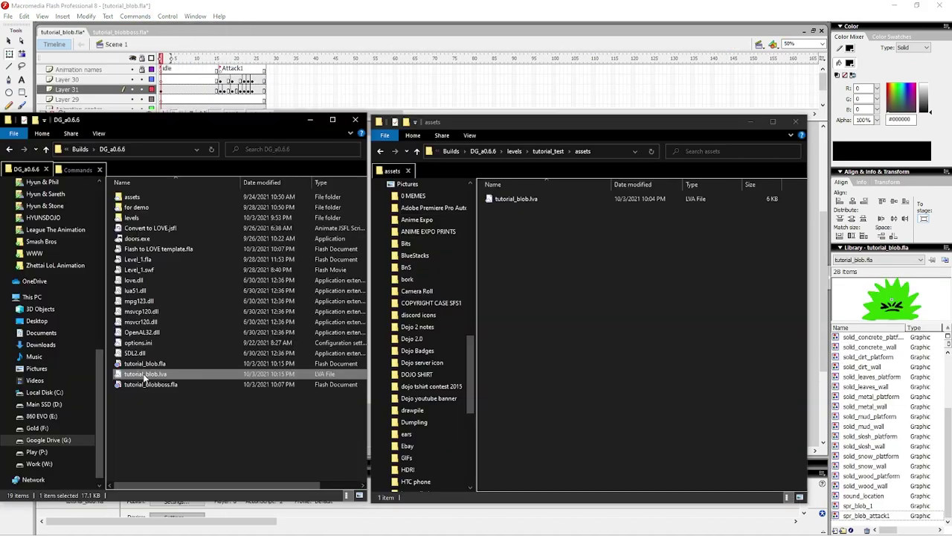
Replace tutorial_blob.lva in the tutorial_test assets folder with the new export, then reload assets and select the tutorial_blob object in Doors
drag(146, 373, 640, 254)
click(455, 206)
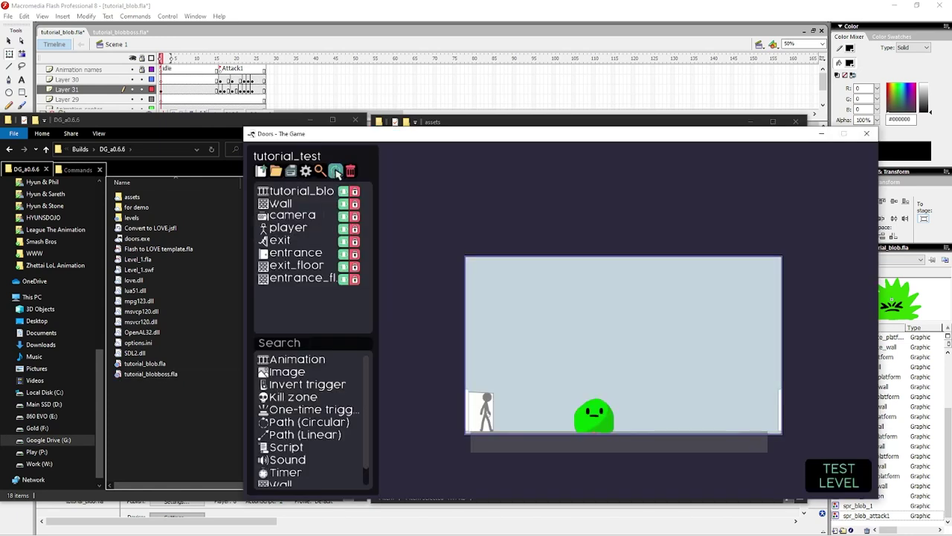
click(284, 195)
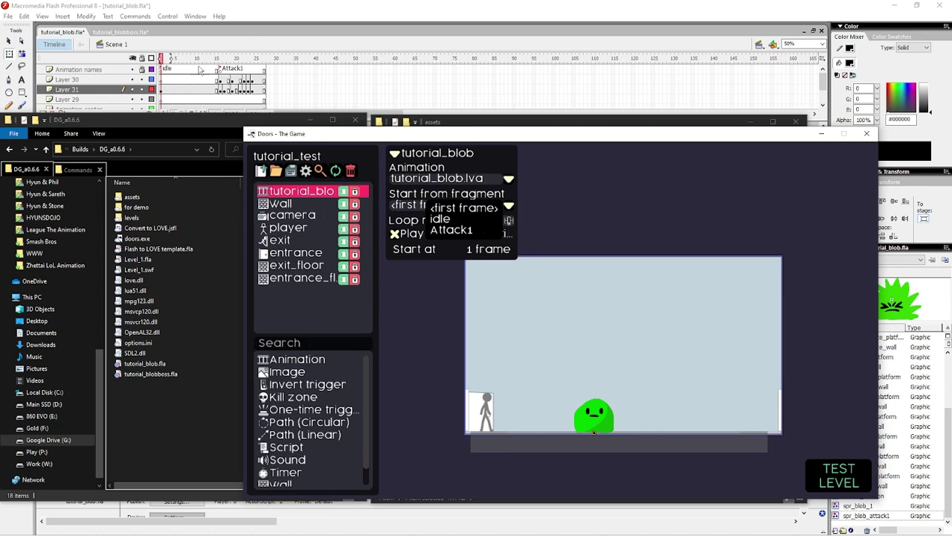
Test the level, walking the player toward the blob to watch its animation, and return to the editor
click(815, 489)
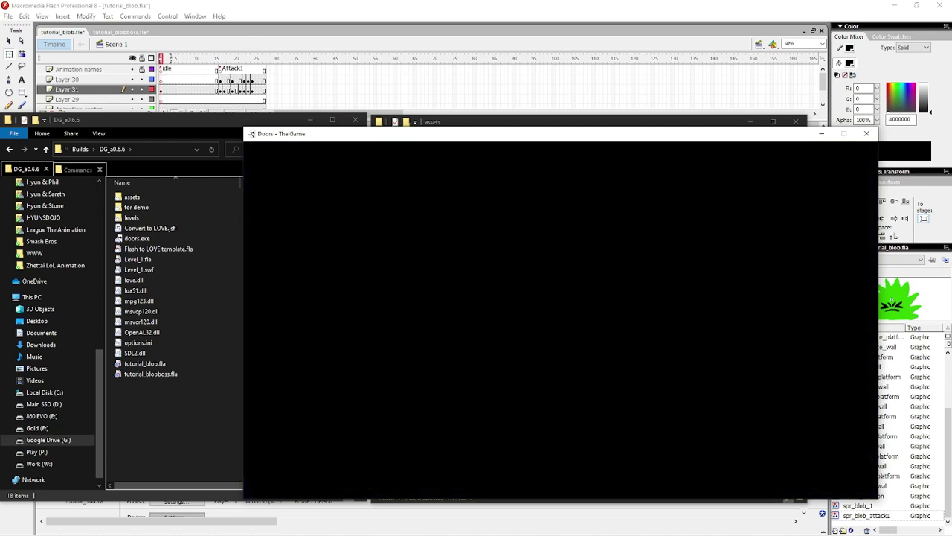
key(Right)
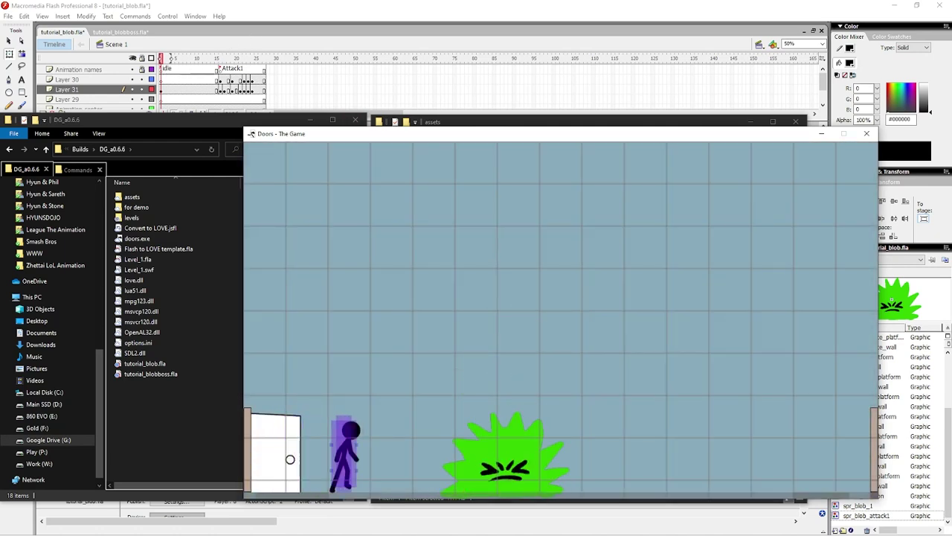
key(Escape)
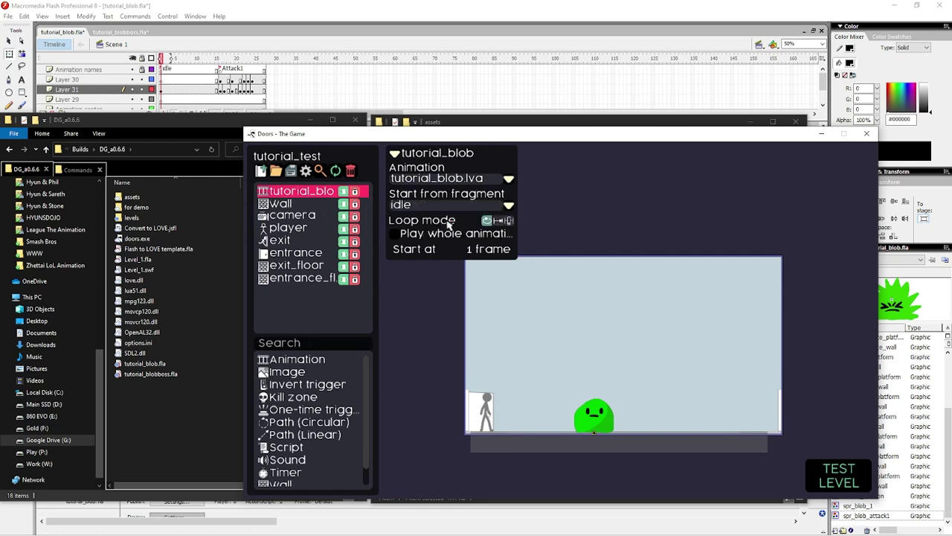
With the blob starting from the idle fragment and whole-animation playback off, test the level by moving and jumping the player around it
click(814, 463)
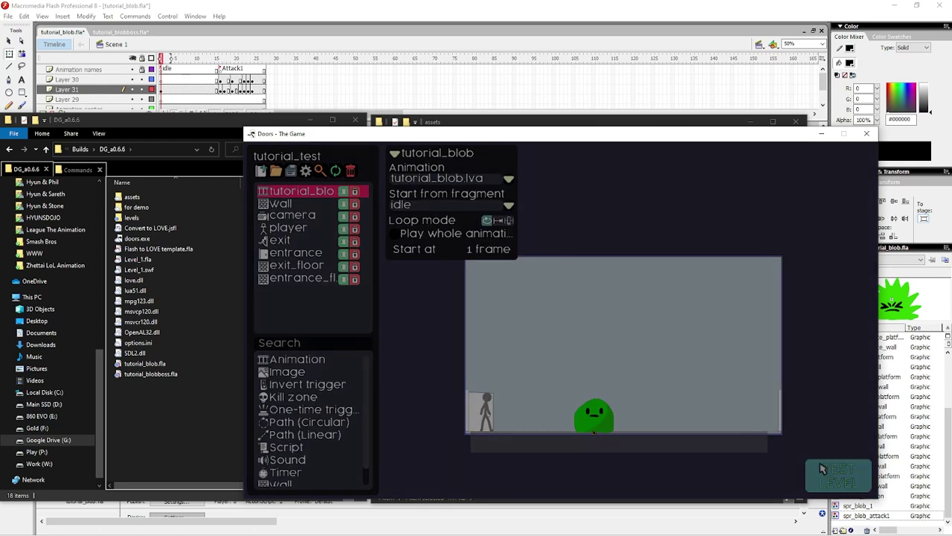
key(Right)
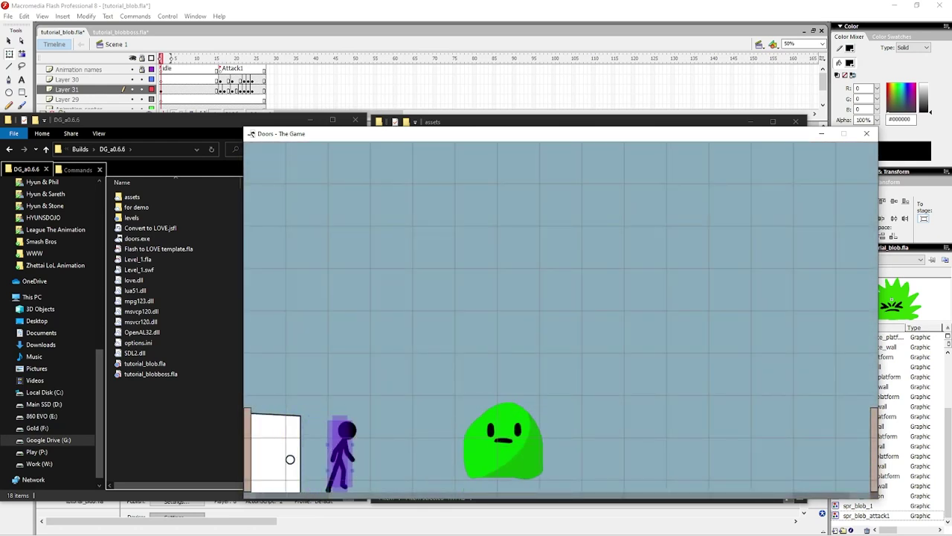
key(Left)
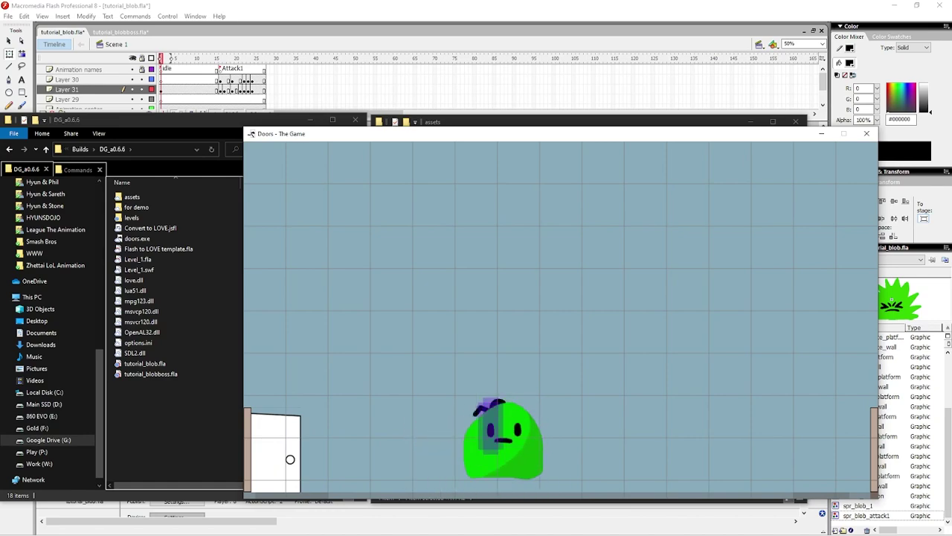
key(Left)
key(Up)
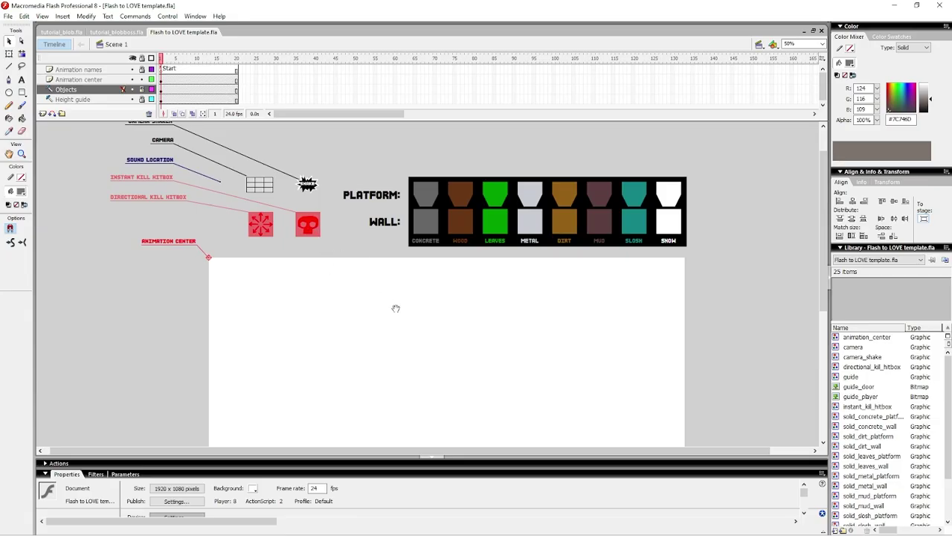
Examine the stage, timeline and layers of the Flash to LOVE template in Flash
scroll(396, 308, down, 3)
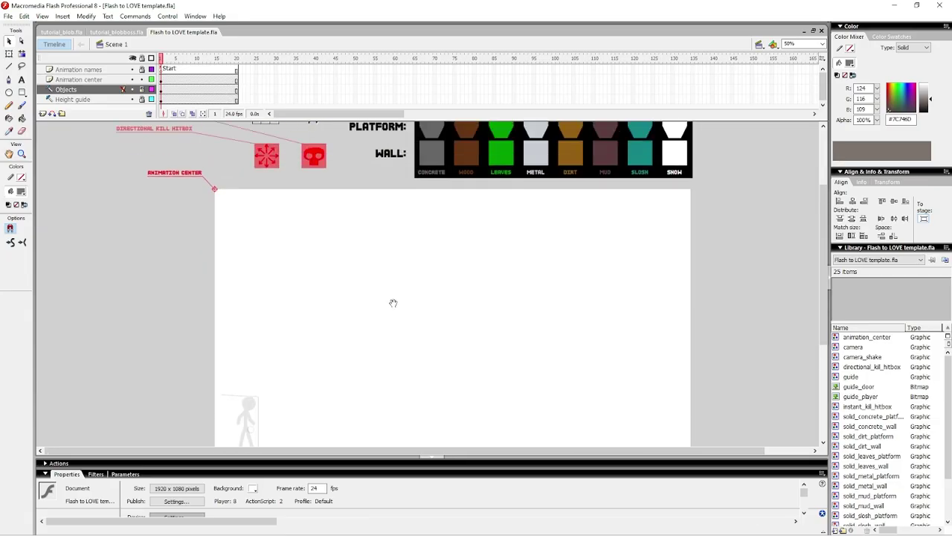
drag(161, 60, 193, 60)
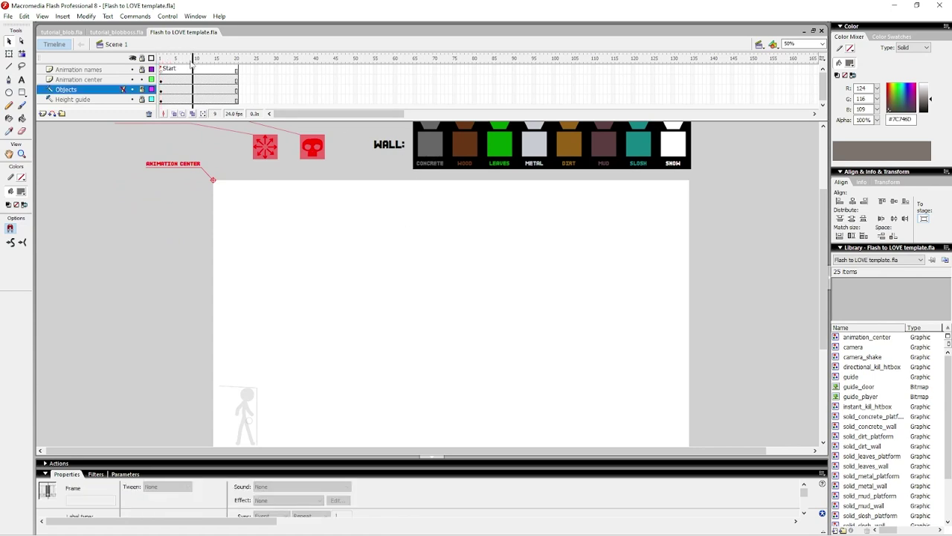
click(289, 300)
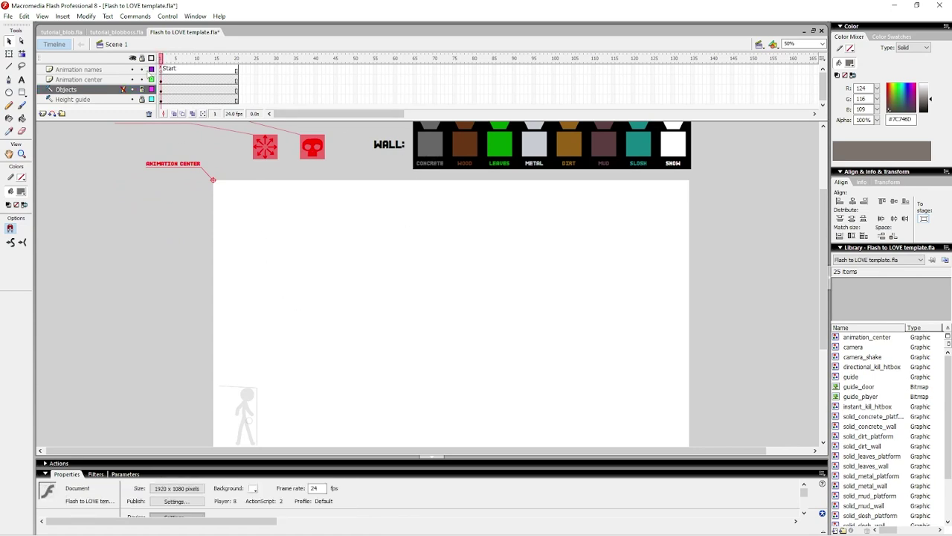
click(142, 70)
click(272, 257)
drag(280, 272, 281, 211)
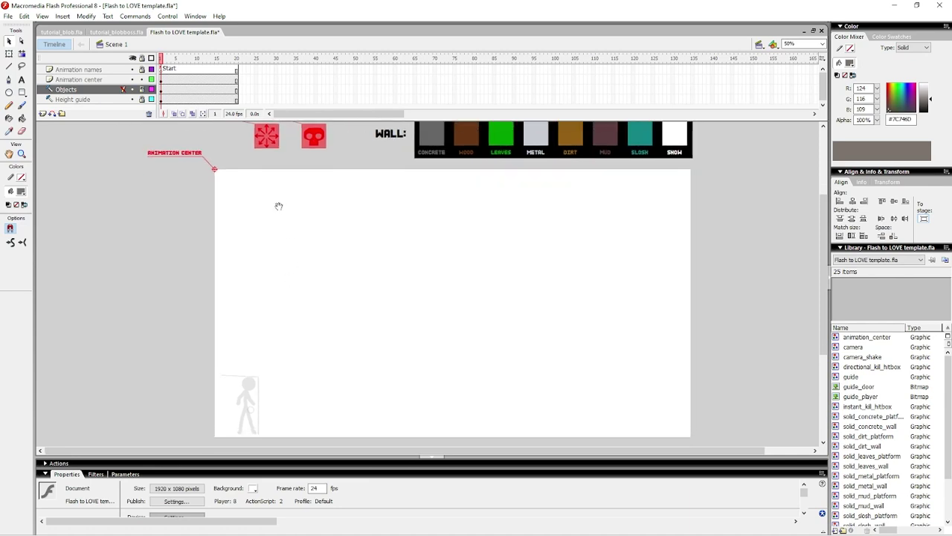
scroll(287, 280, down, 1)
scroll(313, 260, up, 1)
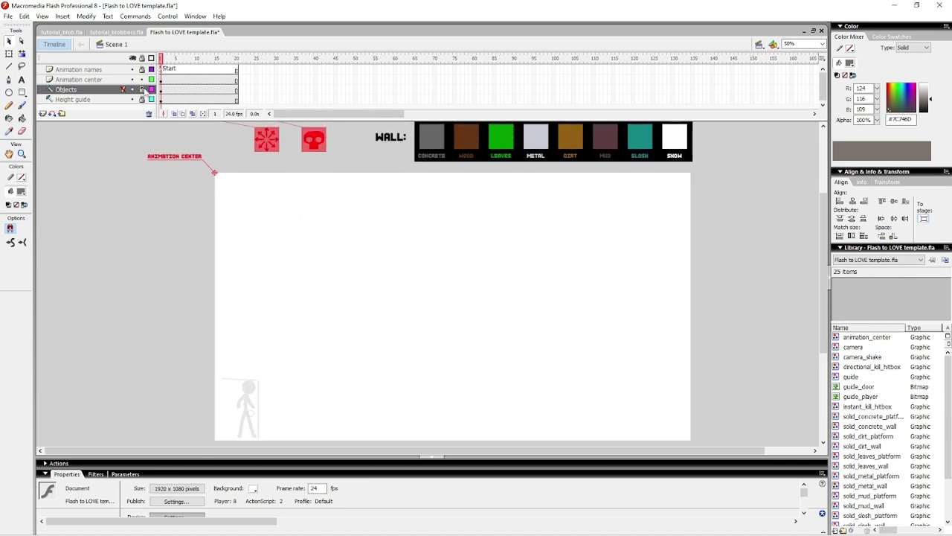
Unlock the Objects layer and paste a copy of the concrete wall onto a new layer above Animation center
click(142, 90)
scroll(378, 276, up, 2)
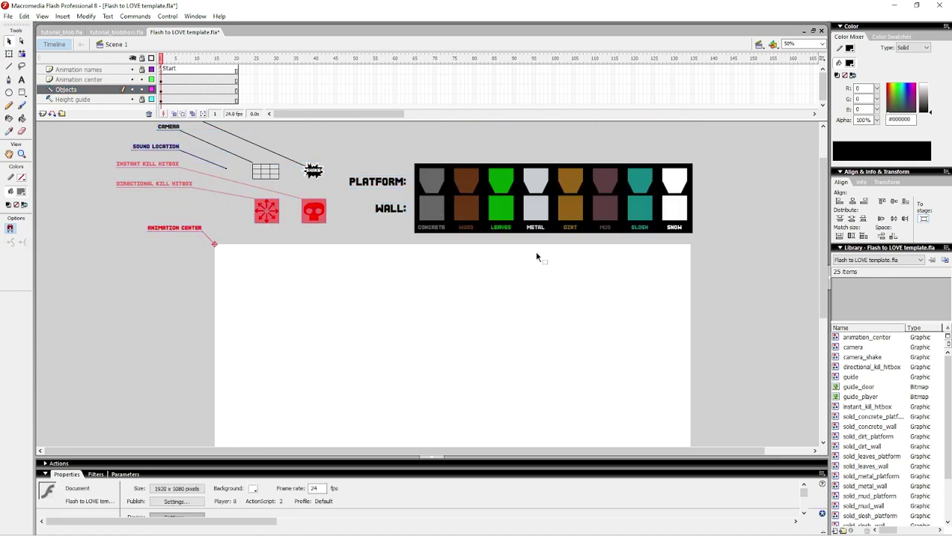
click(437, 219)
click(436, 207)
drag(432, 300, 388, 235)
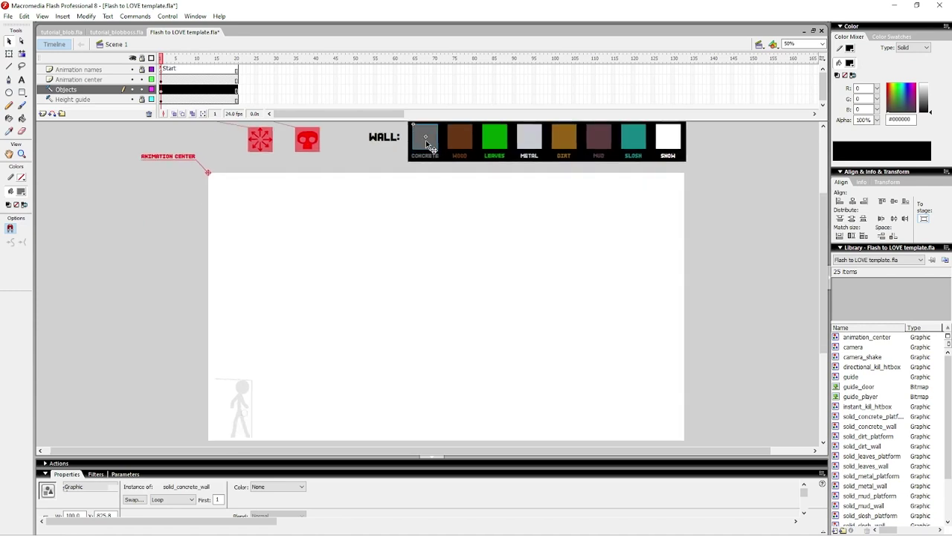
click(88, 79)
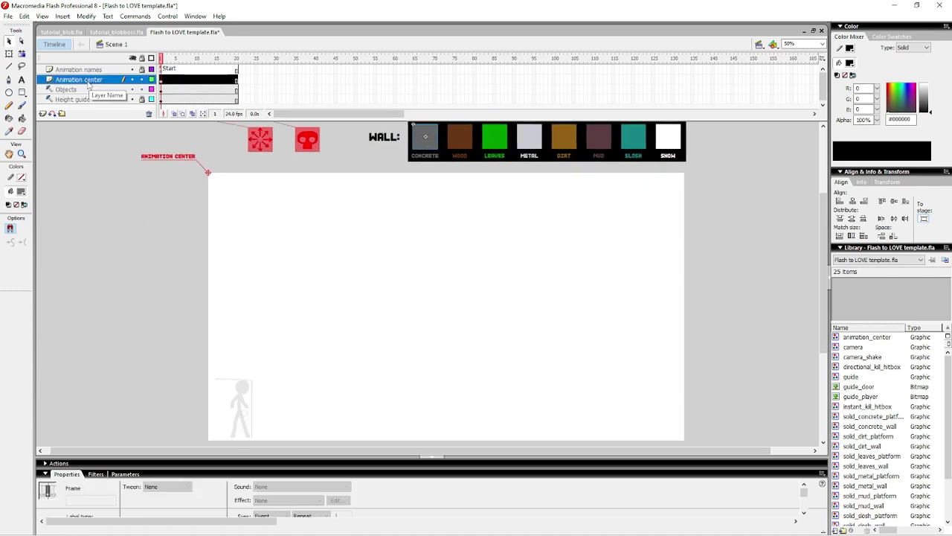
click(42, 114)
right_click(337, 225)
click(367, 263)
Stretch the concrete wall into a long, thin floor along the stage's lower edge beside the height guide
key(q)
drag(387, 383, 425, 440)
drag(434, 394, 433, 320)
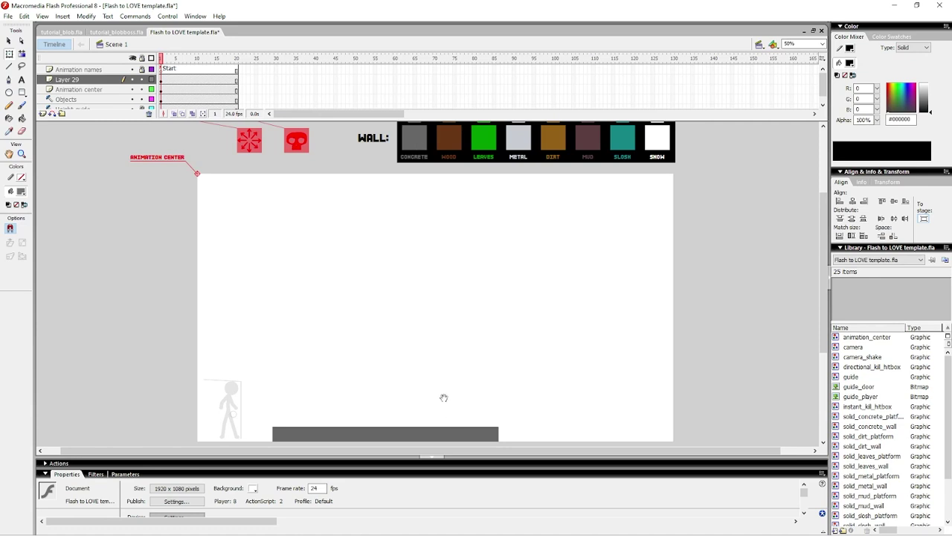
drag(456, 433, 458, 368)
drag(350, 371, 350, 373)
click(394, 342)
drag(400, 357, 384, 421)
drag(471, 270, 458, 274)
Paste wood wall blocks onto Layer 29 and stagger three of them as ascending steps above the concrete floor
click(422, 140)
click(161, 79)
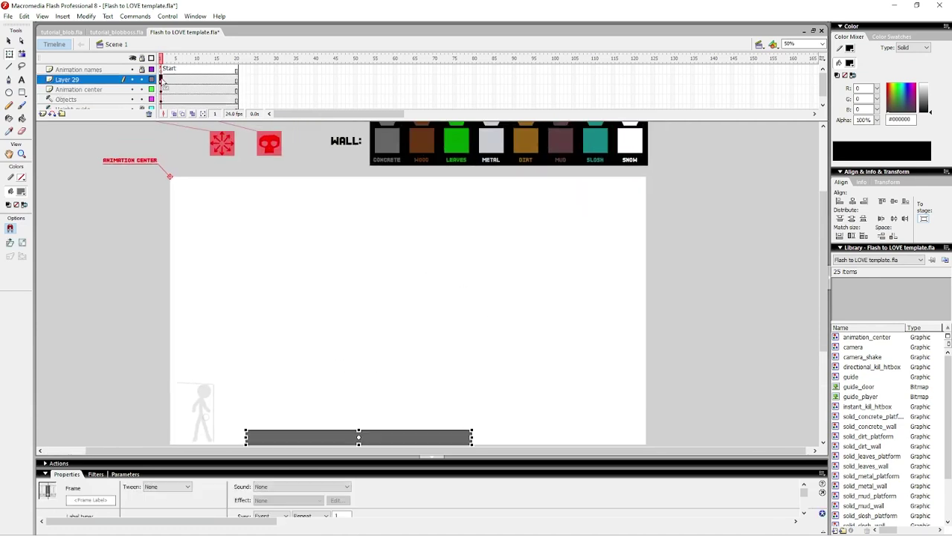
click(431, 140)
drag(476, 411, 470, 379)
drag(463, 372, 541, 370)
drag(480, 346, 479, 374)
click(480, 348)
drag(476, 355, 491, 357)
drag(506, 249, 491, 297)
drag(539, 263, 535, 238)
drag(485, 412, 453, 407)
click(425, 383)
click(483, 376)
mouse_move(549, 341)
mouse_down()
mouse_move(549, 331)
mouse_move(550, 356)
mouse_up()
Copy the slosh wall onto Layer 29 and stretch it into a long platform extending past the stage's lower-right corner
click(590, 153)
key(ctrl+c)
click(165, 80)
key(ctrl+v)
drag(434, 287, 705, 402)
click(517, 419)
Undo the most recent edits to the platforms on Layer 29
key(ctrl+z)
key(ctrl+z)
key(ctrl+z)
key(ctrl+z)
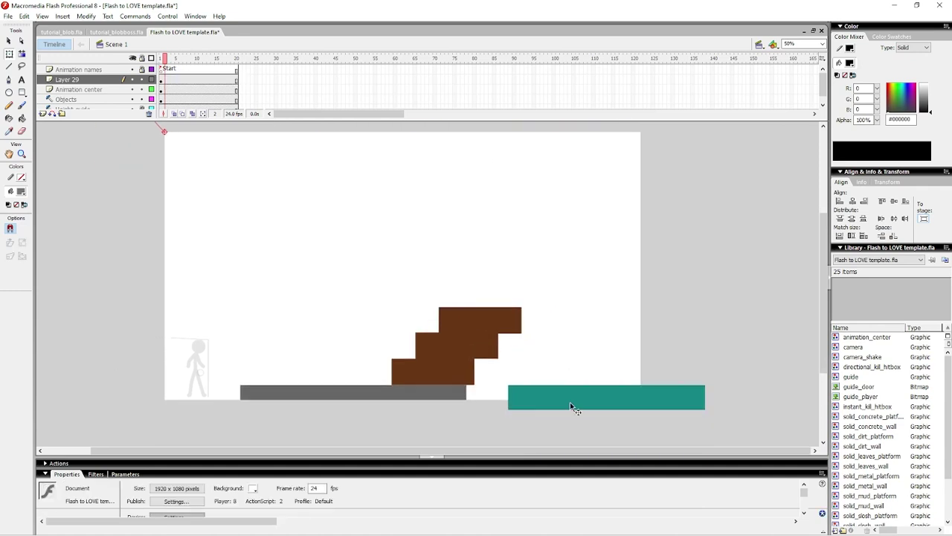
key(ctrl+z)
key(ctrl+z)
key(ctrl+z)
key(ctrl+z)
Add a new layer above Layer 29 and brush grey #999999 artwork over the concrete floor
click(83, 81)
click(225, 215)
click(43, 114)
click(221, 190)
drag(220, 190, 225, 159)
click(21, 106)
click(21, 191)
click(9, 241)
drag(257, 397, 443, 388)
Brush #84573C brown outlines around the three wooden steps and fill them with the same brown
click(21, 191)
click(113, 206)
click(484, 268)
click(585, 263)
click(385, 339)
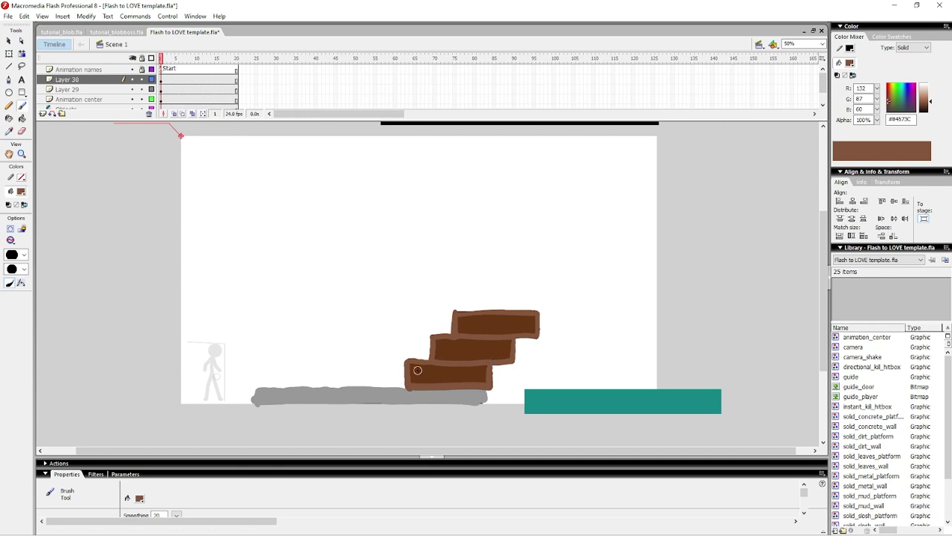
key(k)
click(449, 374)
click(496, 326)
click(473, 350)
Choose a darker brown and brush wood-grain lines across the three steps
click(21, 191)
click(147, 206)
click(585, 272)
click(383, 345)
drag(450, 364, 486, 366)
Brush a wavy #5FA7A4 teal outline over the slosh platform and fill it with the same colour
click(21, 191)
drag(418, 383, 609, 360)
click(147, 206)
click(525, 270)
click(585, 248)
click(384, 345)
drag(498, 361, 509, 357)
key(k)
click(595, 364)
Switch to the Selection tool and save the document as tutorial_level.fla
key(v)
mouse_move(573, 290)
mouse_down()
mouse_move(595, 305)
mouse_move(572, 319)
mouse_up()
drag(258, 192, 281, 211)
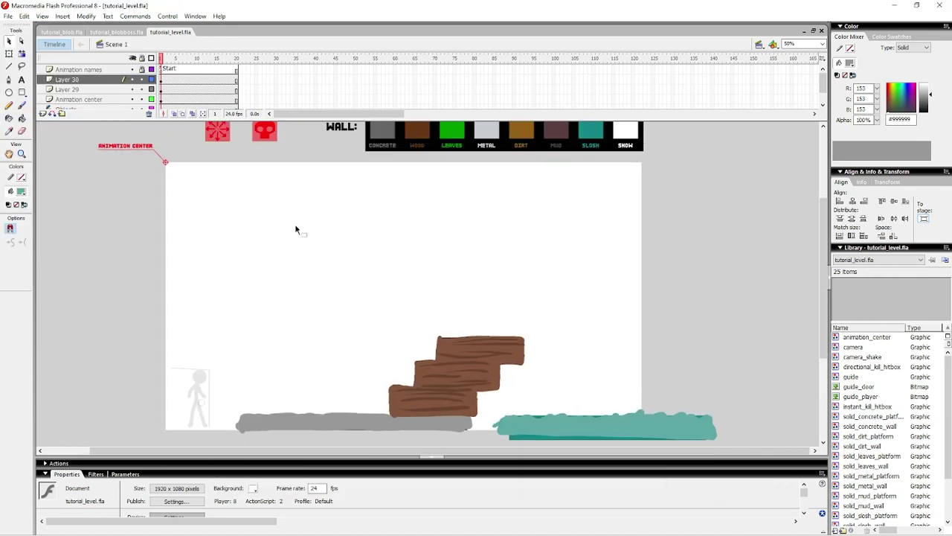
Try converting the whole platform drawing on Layer 30 into a single symbol with a command, and undo it
click(135, 16)
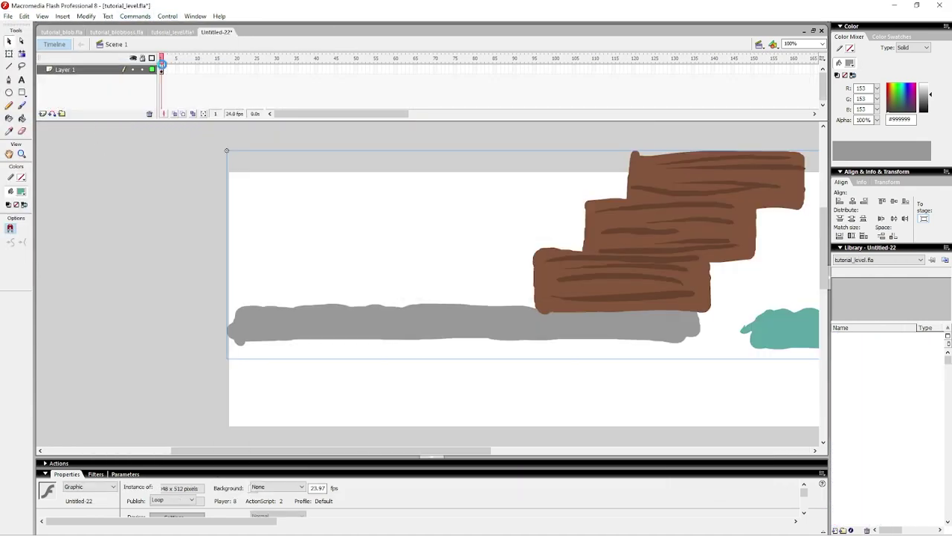
drag(410, 290, 408, 261)
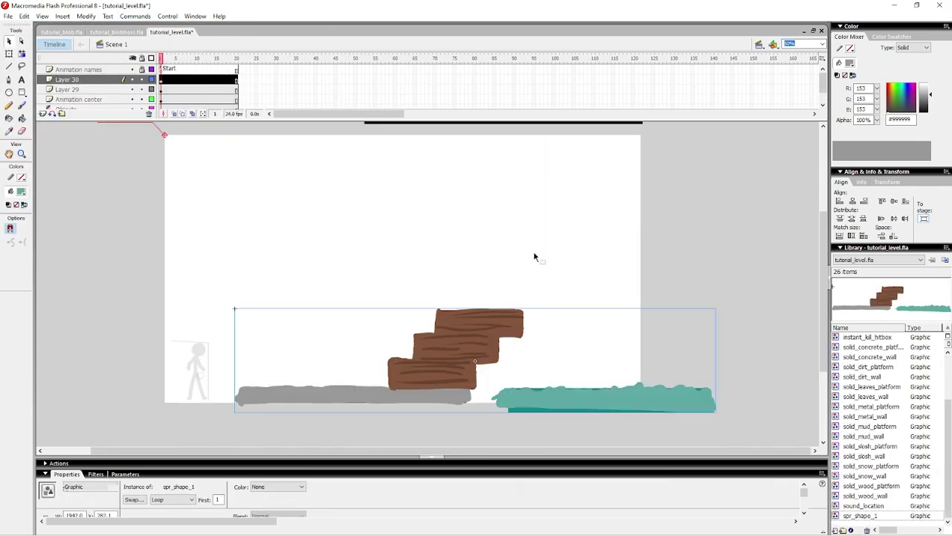
key(ctrl+z)
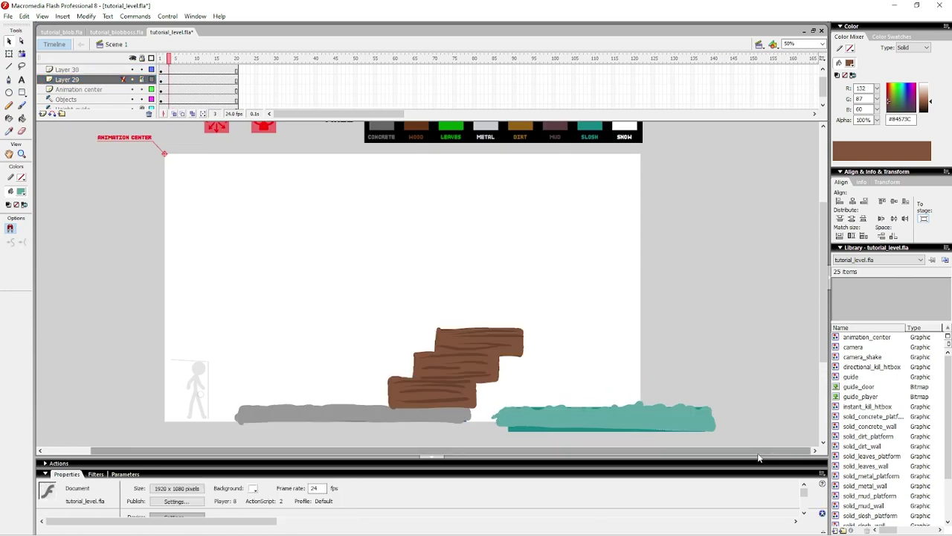
Convert the teal slosh artwork into a graphic symbol and brush a second animation frame in #5FA7A4 inside it
key(F8)
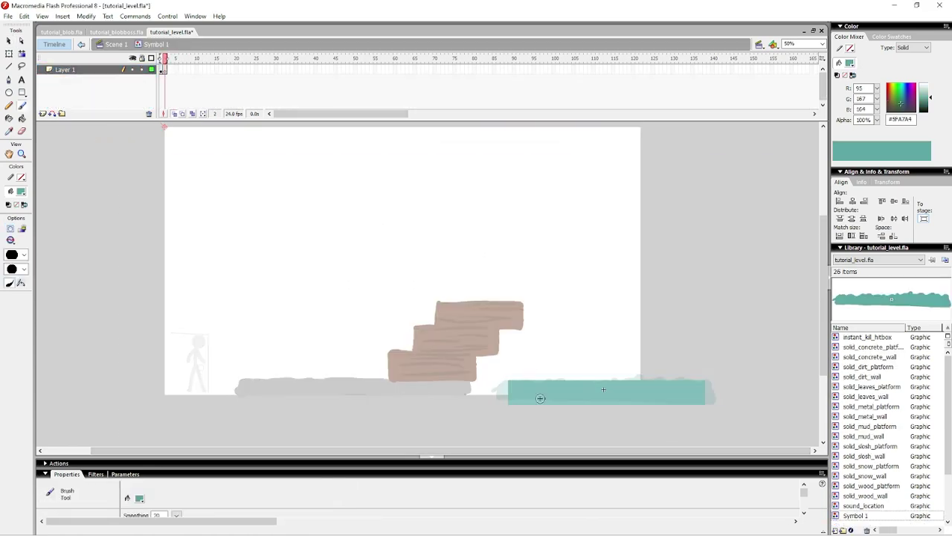
drag(509, 397, 505, 396)
key(v)
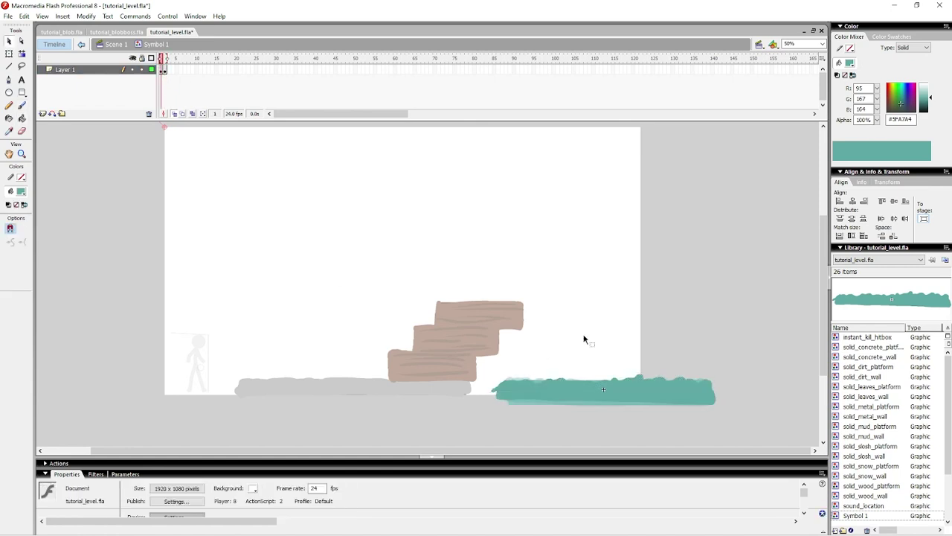
Return from the slosh symbol to the main scene and run Convert to LOVE on the level
click(113, 45)
scroll(230, 213, up, 1)
click(135, 16)
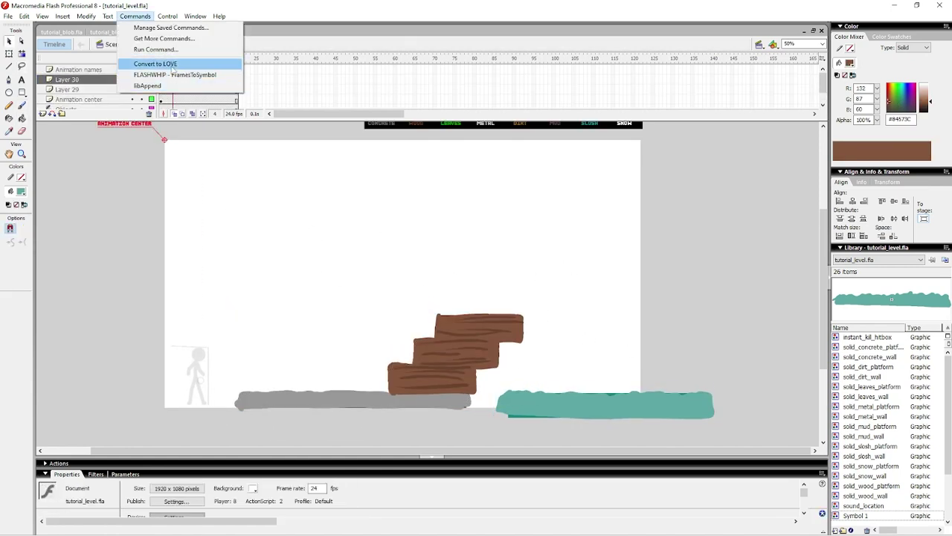
click(155, 63)
click(520, 298)
Inspect the slosh platform's symbol and run Convert to LOVE again from the main scene
click(115, 45)
double_click(538, 399)
double_click(293, 276)
click(284, 168)
click(135, 16)
click(155, 63)
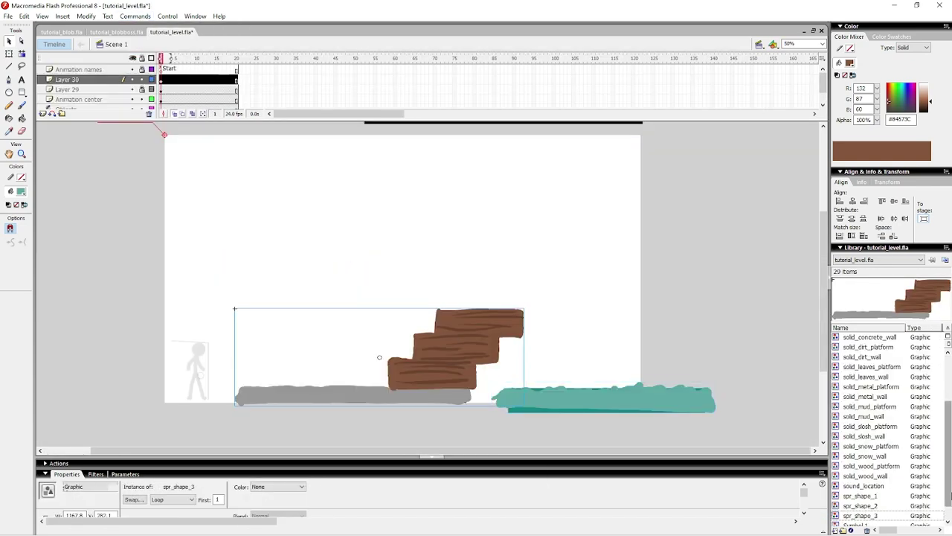
double_click(550, 400)
double_click(432, 276)
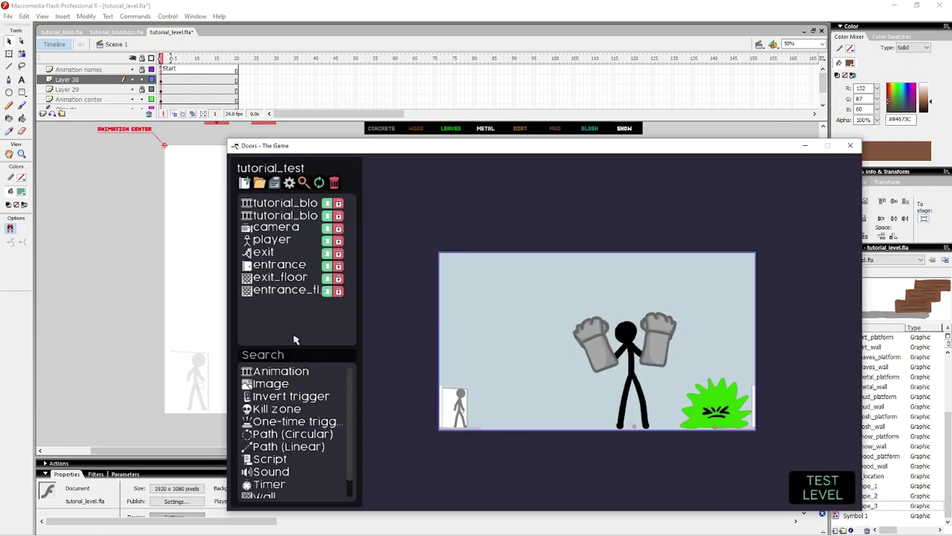
Switch to Doors, add tutorial_level.lva to the tutorial_test level, reposition the animation and start a level test
key(alt+Tab)
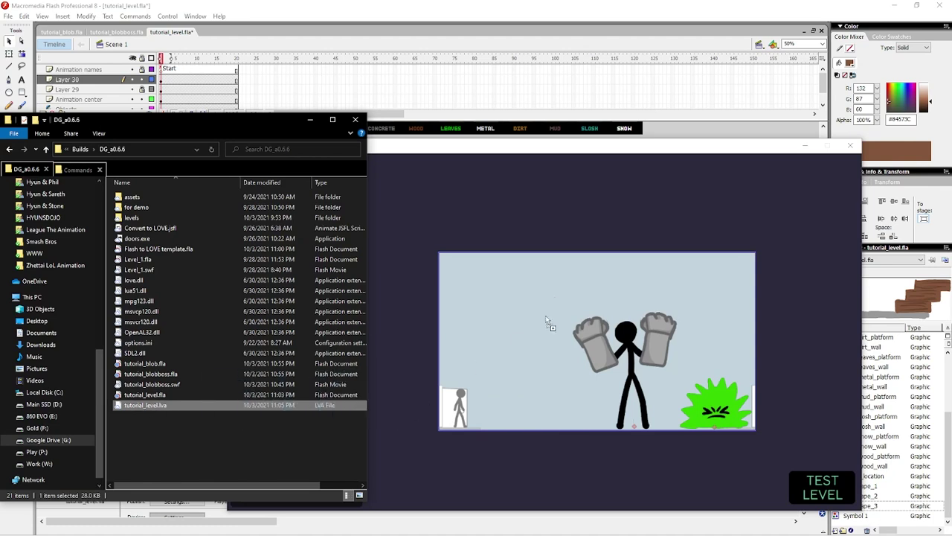
click(426, 300)
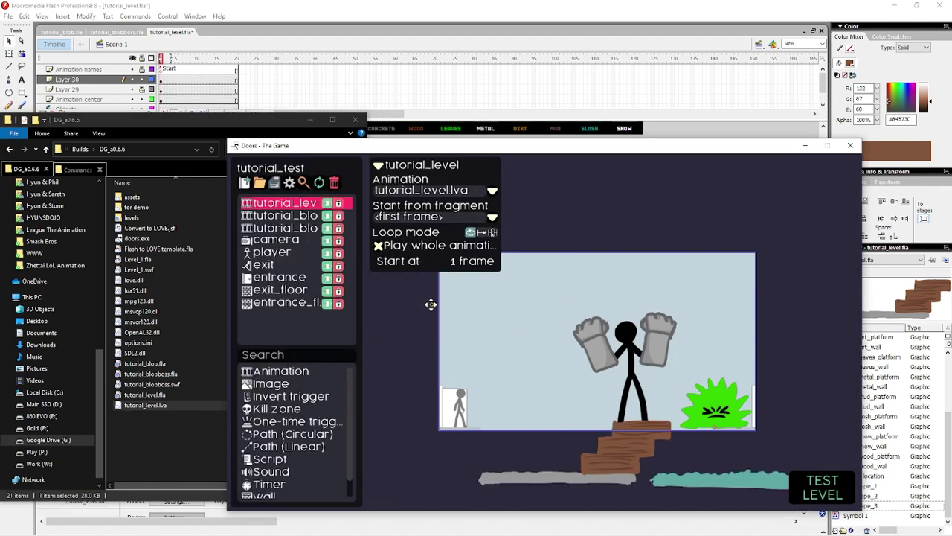
key(Down)
drag(669, 407, 627, 355)
click(824, 503)
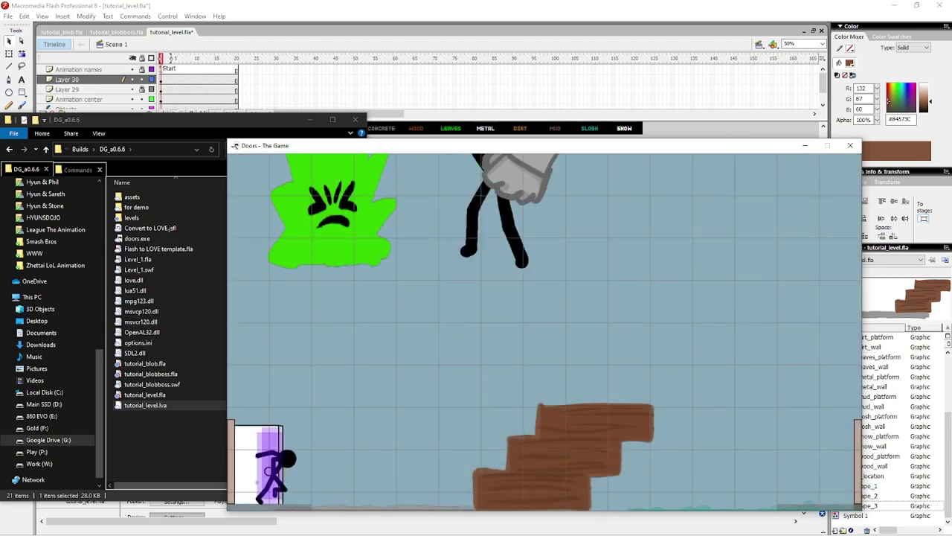
Playtest the concrete and wood platforms by running and jumping the player up the wooden steps
key(Right)
key(Left)
key(Right)
key(Up)
key(Left)
key(Right)
key(Up)
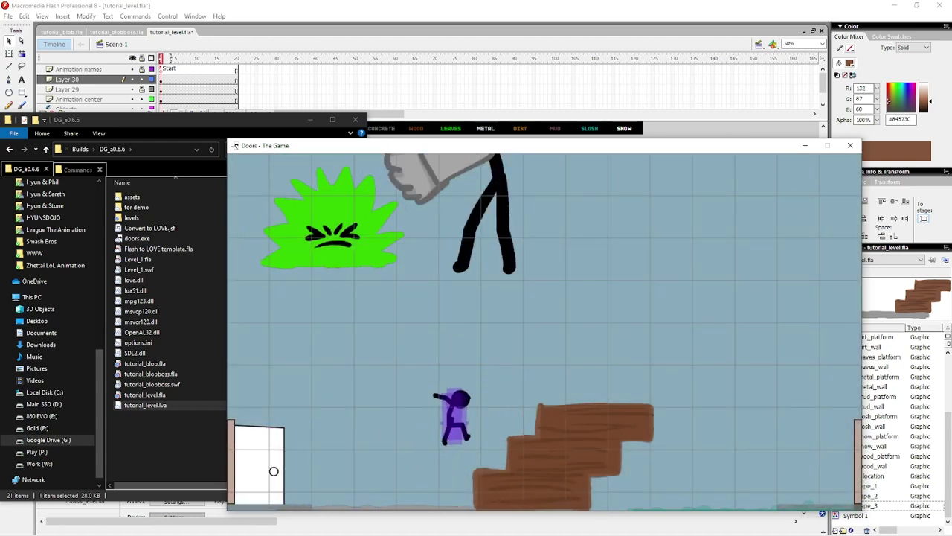
key(Up)
key(Up)
key(Right)
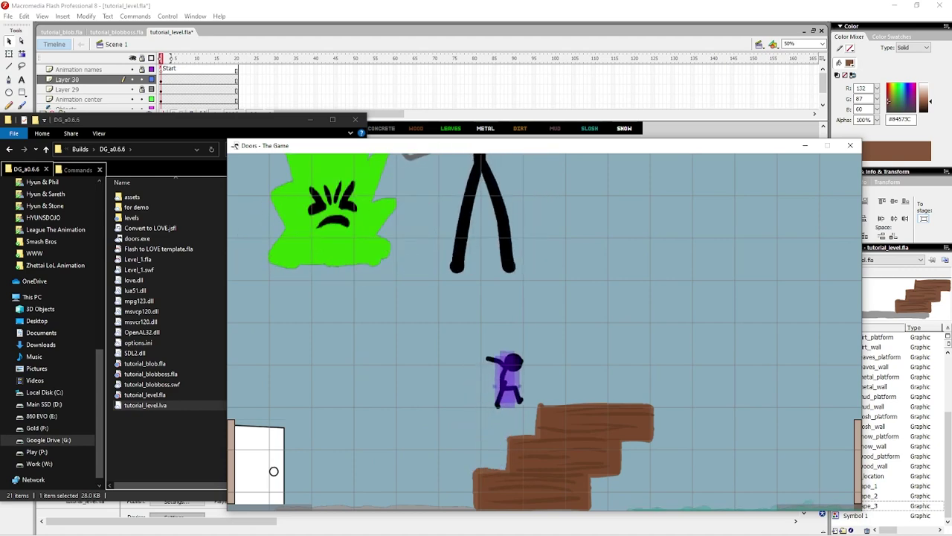
key(Up)
key(Right)
key(Left)
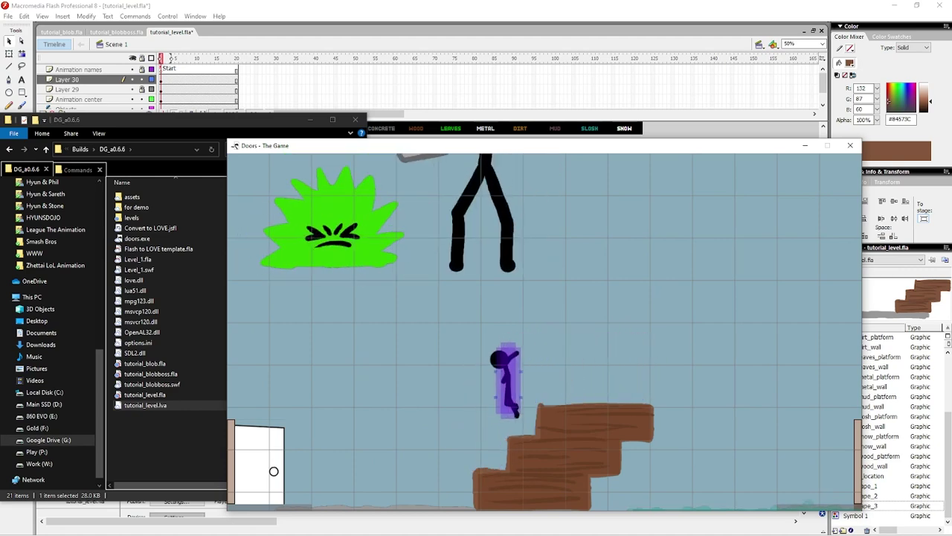
key(Up)
Playtest the slosh platform by moving the player back and forth across it beside the wooden steps
key(Right)
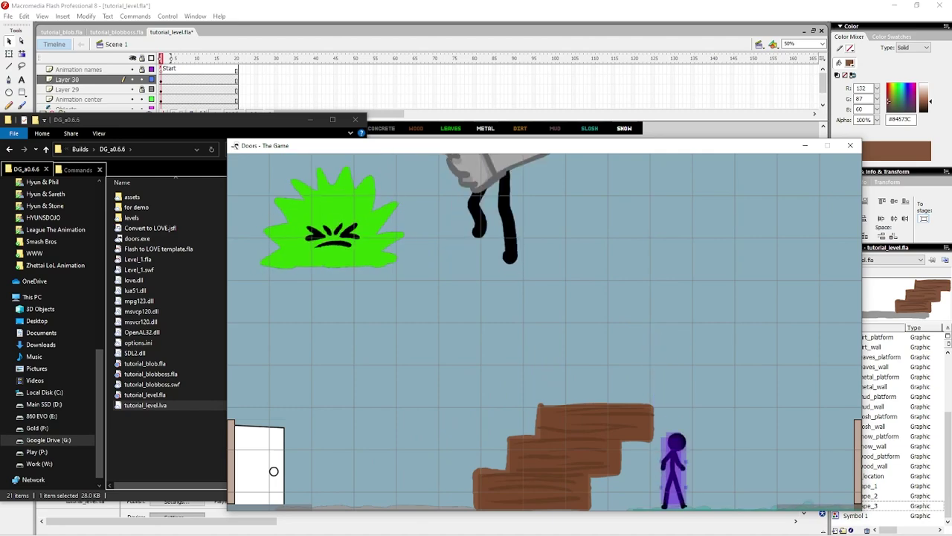
key(Left)
key(Right)
key(Left)
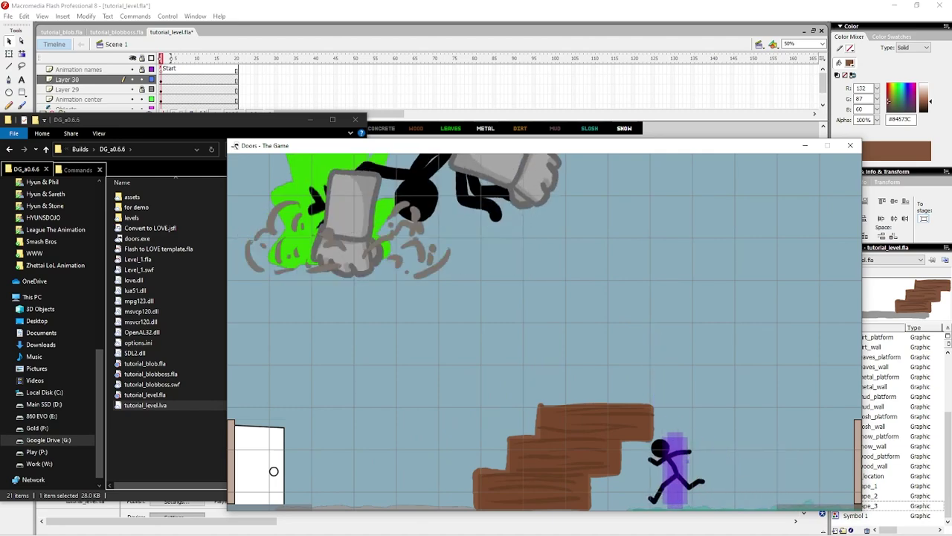
key(Right)
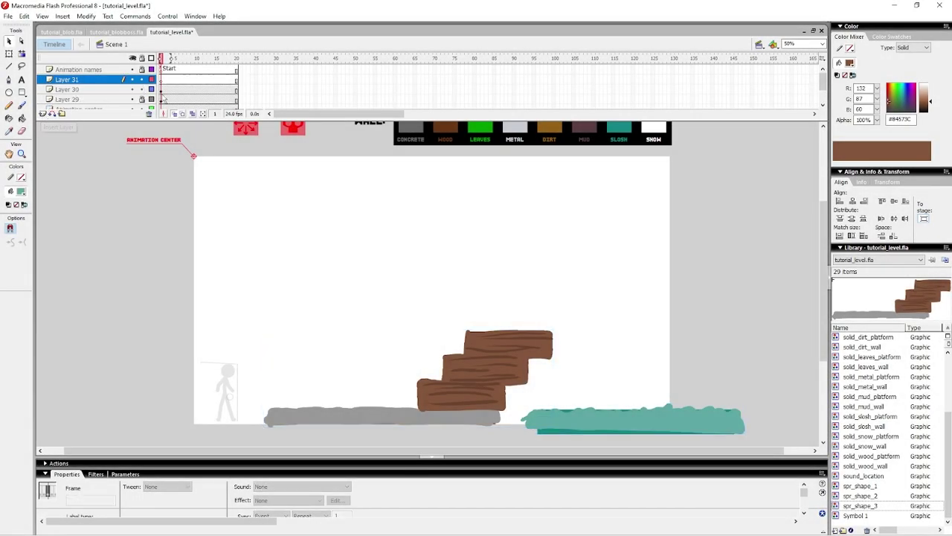
Copy the solid metal wall hitbox onto Layer 31 in Flash and shape it into a flat platform above the concrete
scroll(141, 103, down, 1)
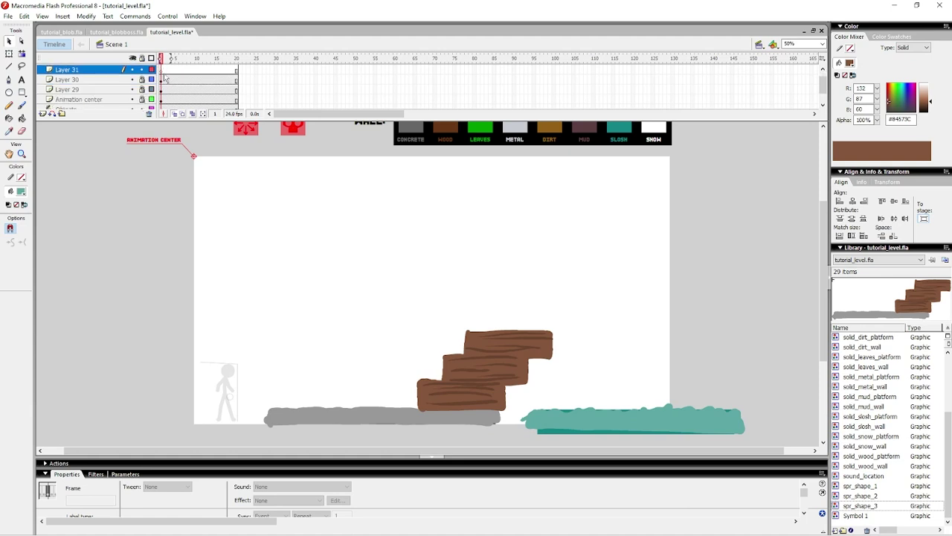
click(275, 253)
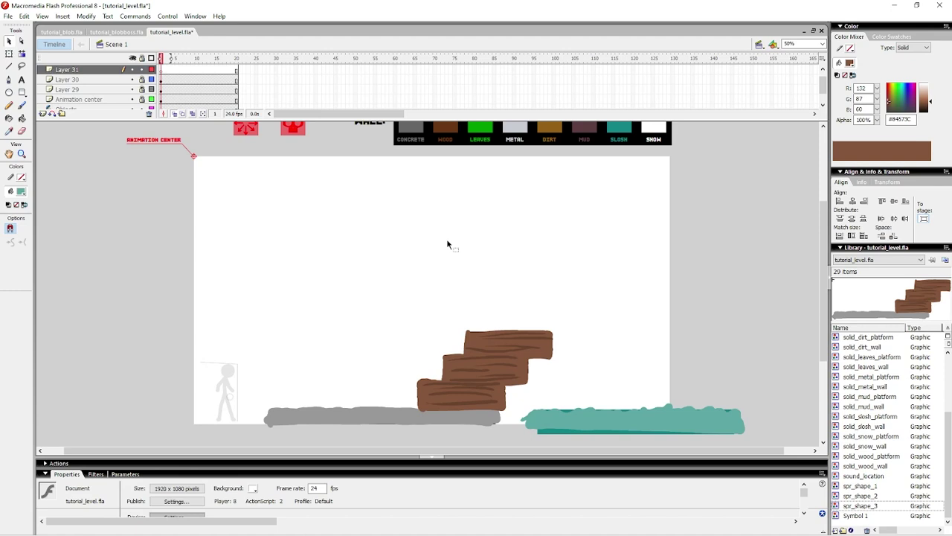
drag(537, 230, 558, 250)
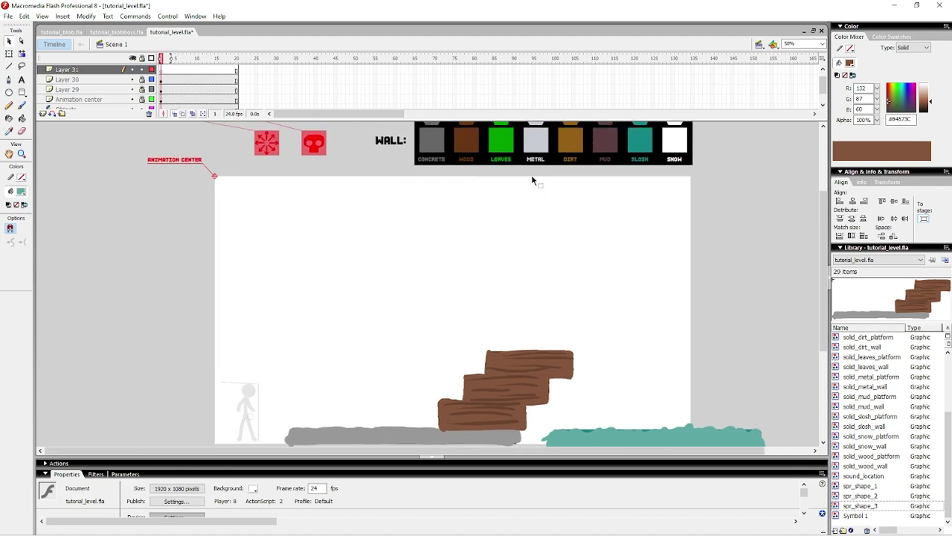
click(533, 143)
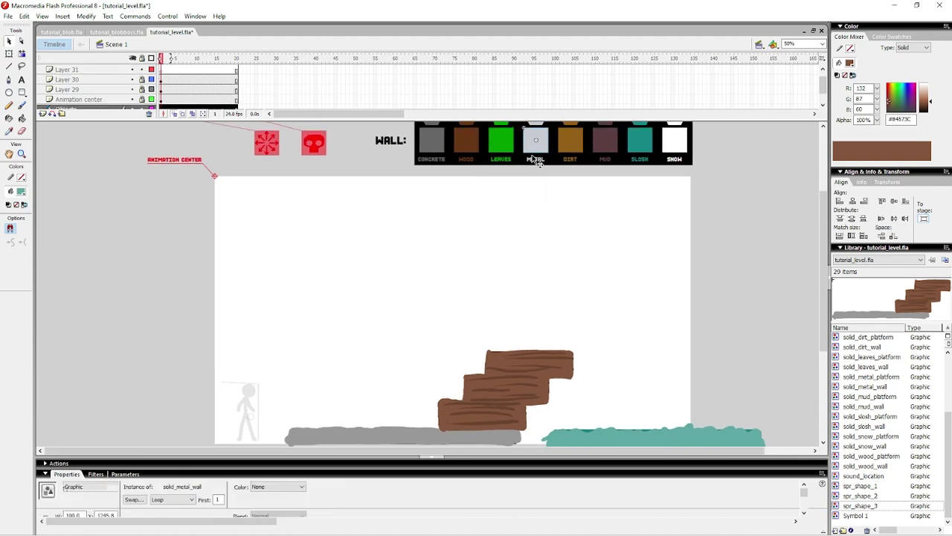
click(163, 72)
right_click(303, 264)
click(327, 291)
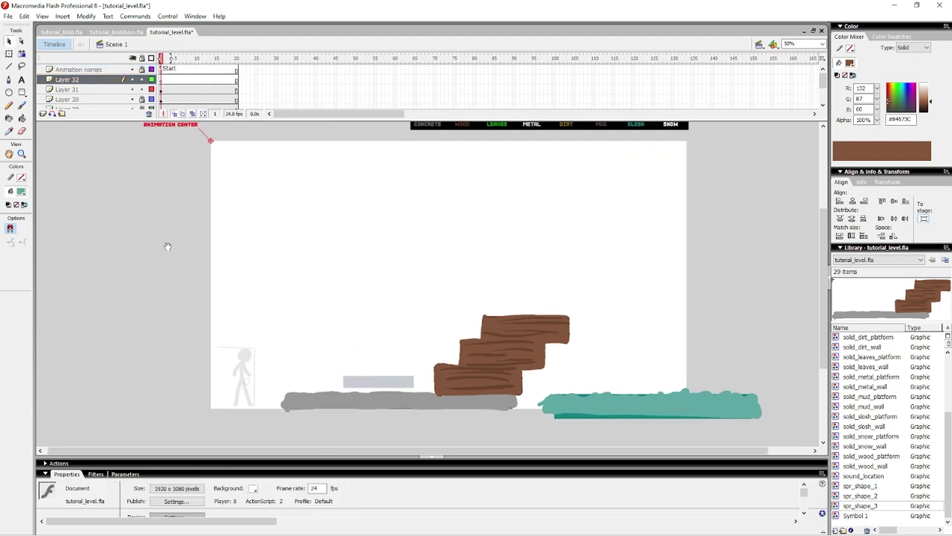
Brush an outline around the metal hitbox on Layer 32 in #999999 and fill it with the same grey
key(b)
key(ctrl+1)
click(21, 191)
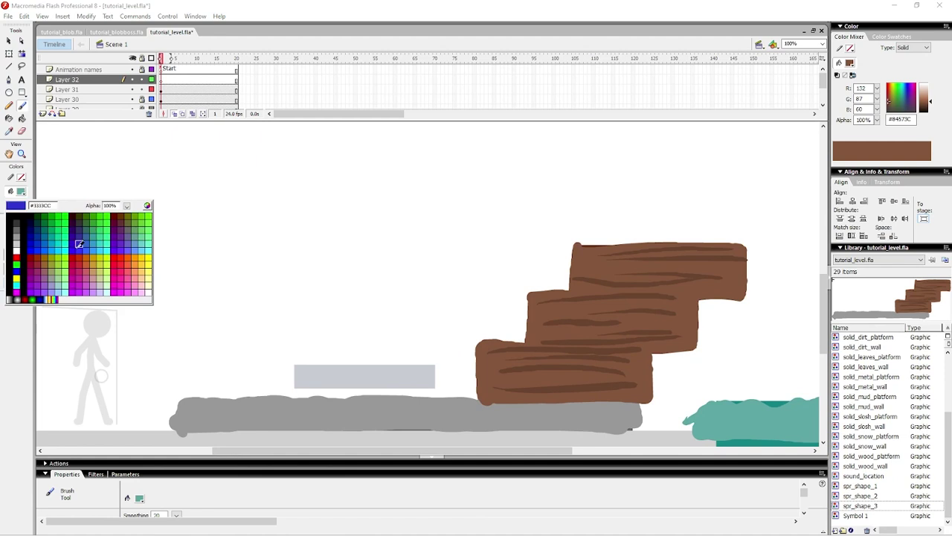
click(17, 232)
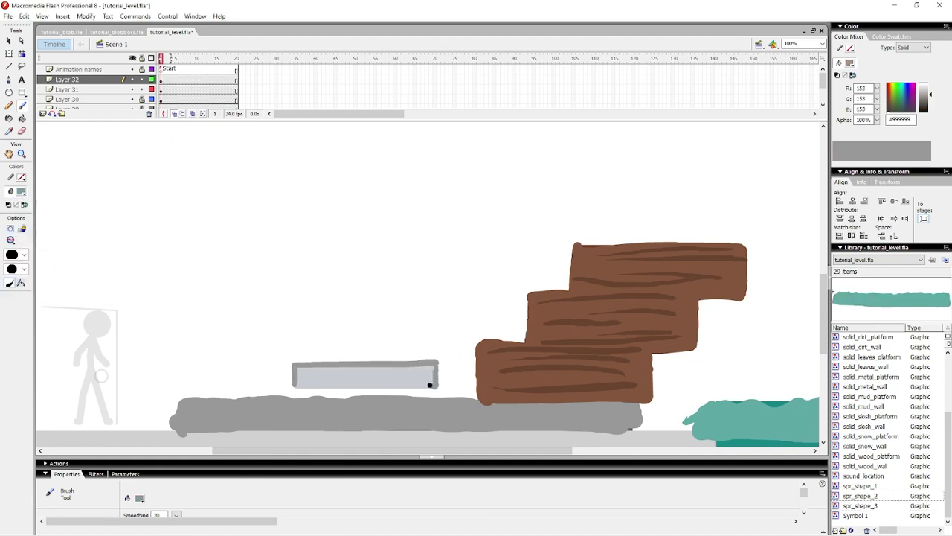
key(k)
click(433, 368)
Brush #666666 rivets on the metal platform and convert its artwork to a graphic symbol named spr_shape_metalplatform
key(b)
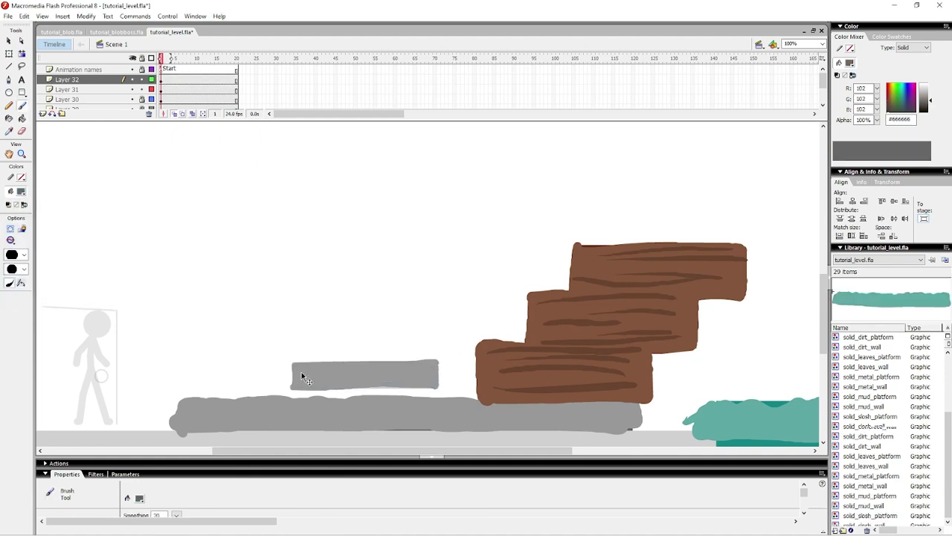
key(v)
right_click(342, 367)
click(387, 457)
text(spr_shape_metalplatform)
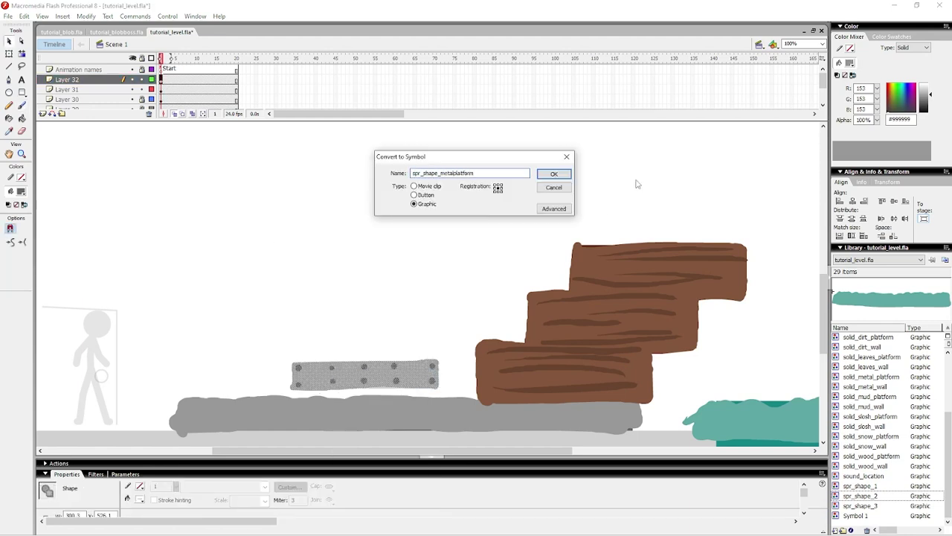
key(Return)
drag(343, 366, 354, 282)
key(ctrl+z)
Add keyframes at frames 19 and 35 on Layers 31 and 32, and raise the metal platform with its hitbox at frame 19
click(217, 79)
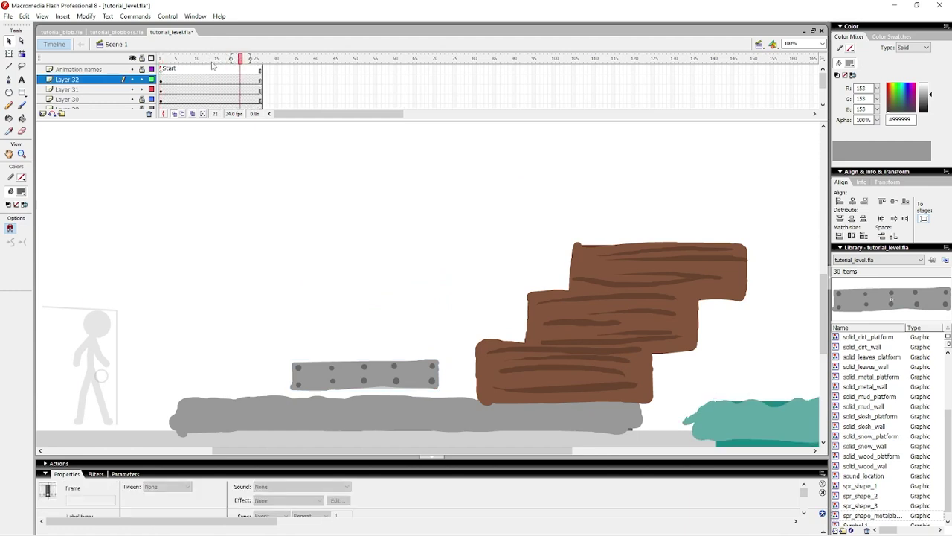
drag(231, 79, 233, 90)
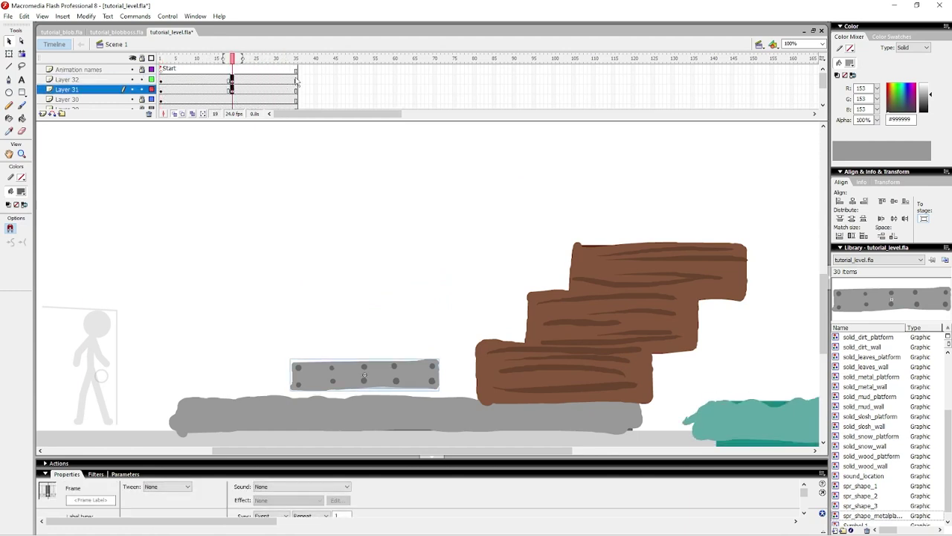
key(F6)
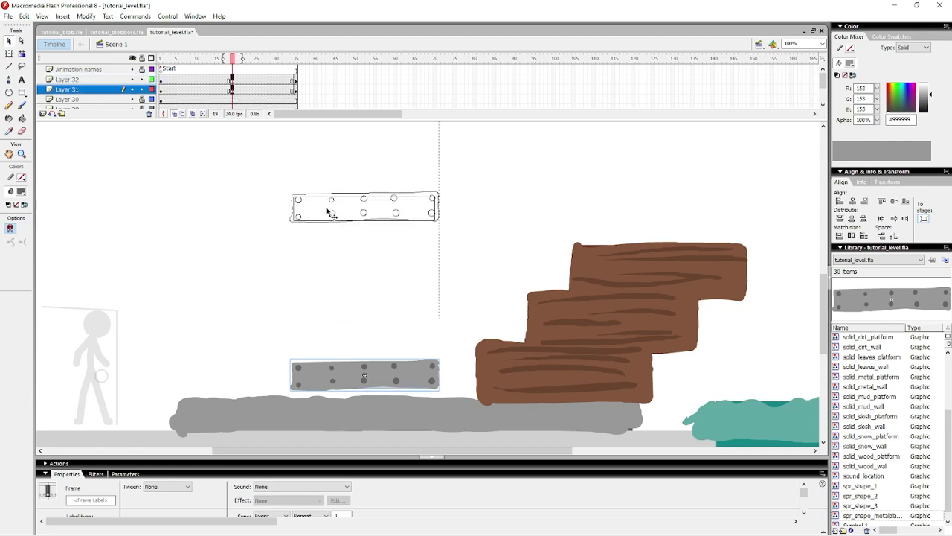
drag(331, 218, 331, 217)
Create motion tweens on Layers 31 and 32 and give the rising and lowering spans custom ease-in/ease-out curves
drag(218, 79, 233, 90)
right_click(235, 78)
click(286, 83)
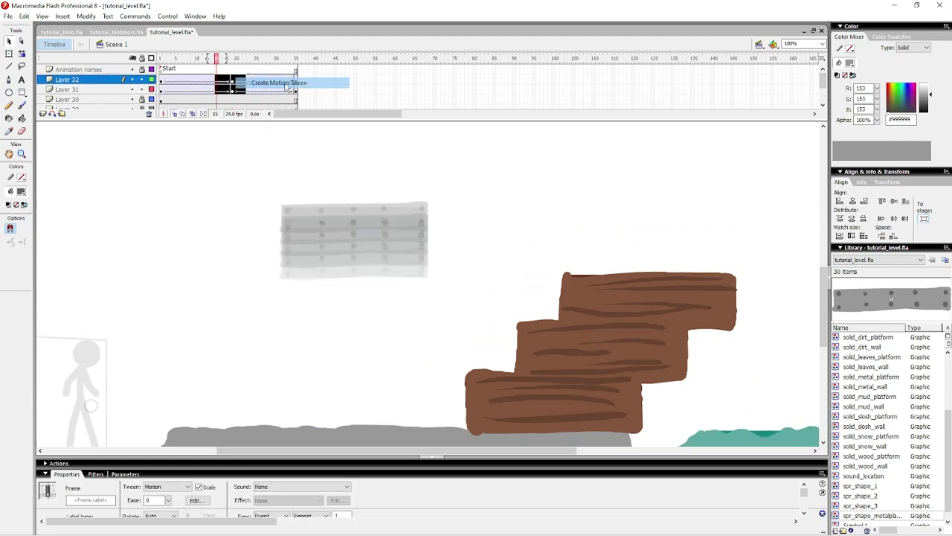
click(196, 500)
drag(459, 273, 540, 218)
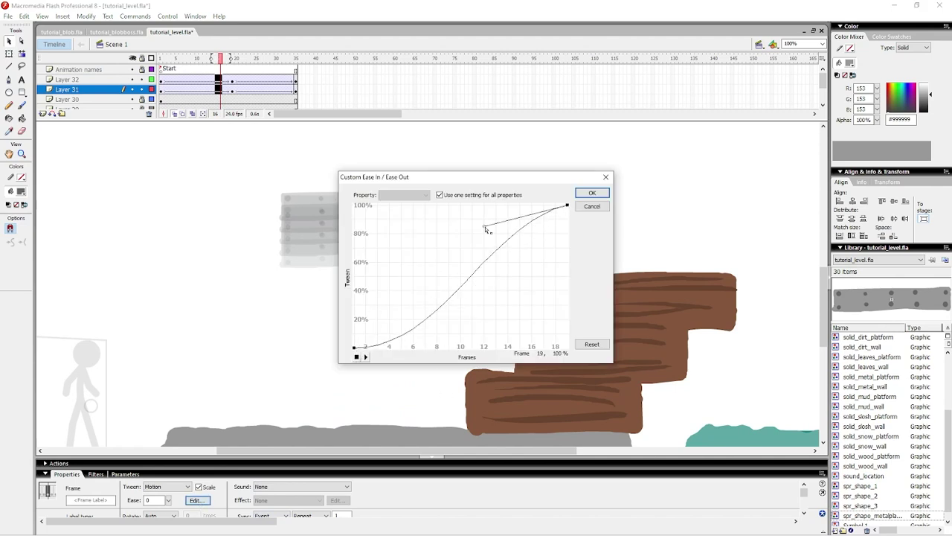
click(592, 193)
click(260, 81)
click(198, 500)
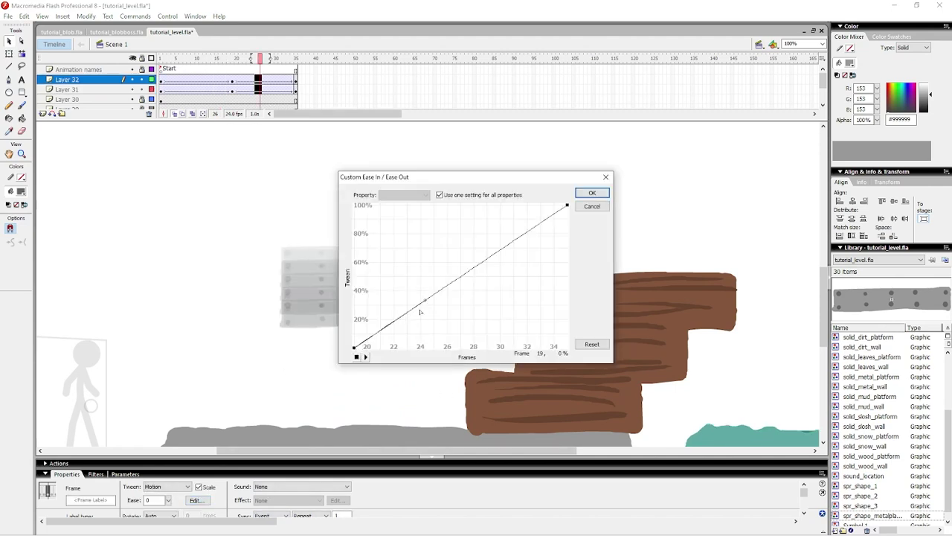
drag(498, 253, 519, 205)
click(592, 193)
Play back the platform movement and slow it down by inserting extra frames into the rising and lowering spans
click(160, 59)
key(Return)
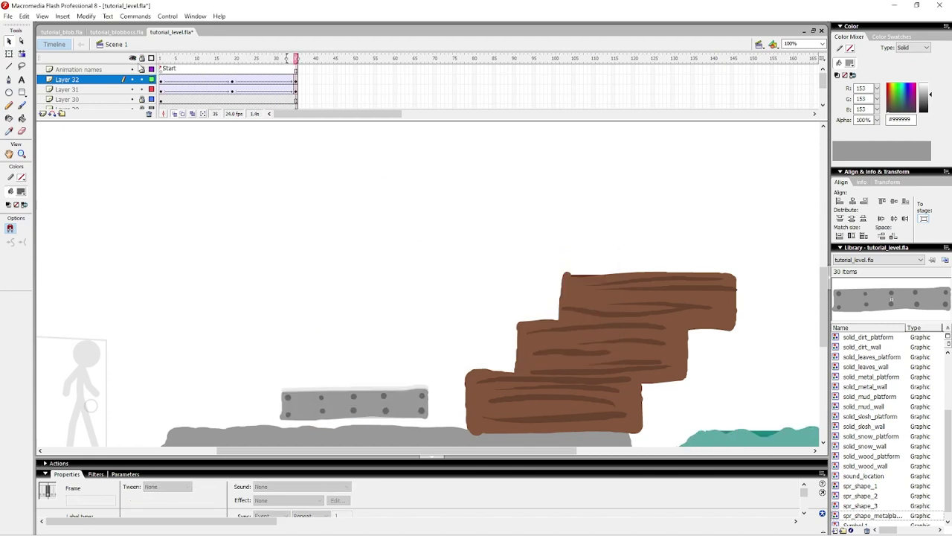
click(256, 61)
key(F5)
key(F5)
key(F5)
click(214, 60)
key(F5)
key(F5)
key(F5)
click(272, 60)
key(F5)
key(F5)
key(F5)
click(219, 61)
key(F5)
key(F5)
key(F5)
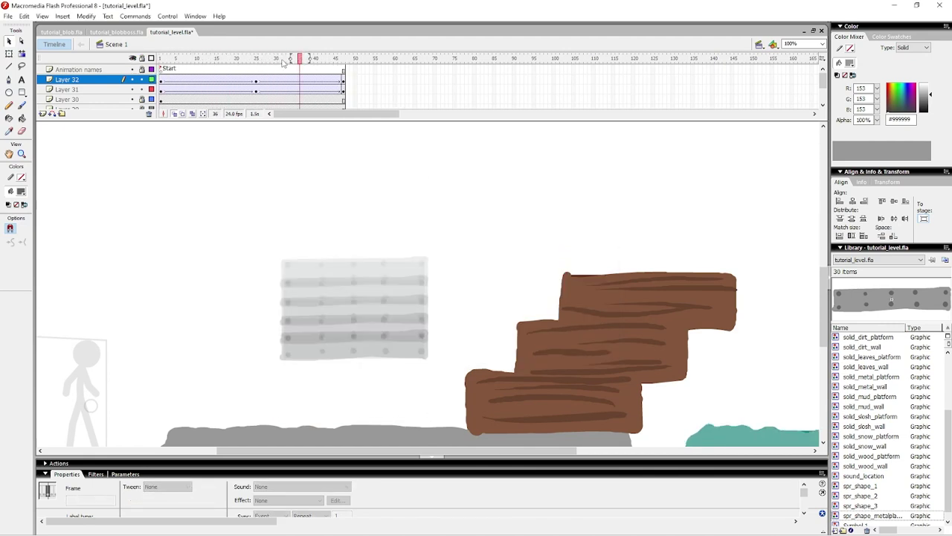
Convert all tweened frames on Layers 31 and 32 to keyframes and play back the platform movement
click(255, 79)
drag(162, 81, 355, 90)
key(F6)
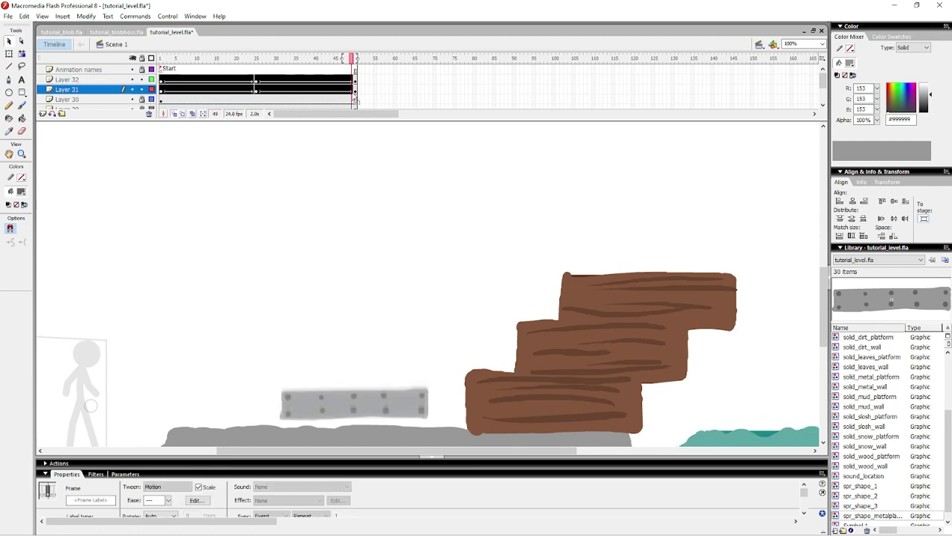
right_click(222, 79)
click(245, 87)
drag(250, 60, 209, 61)
key(Return)
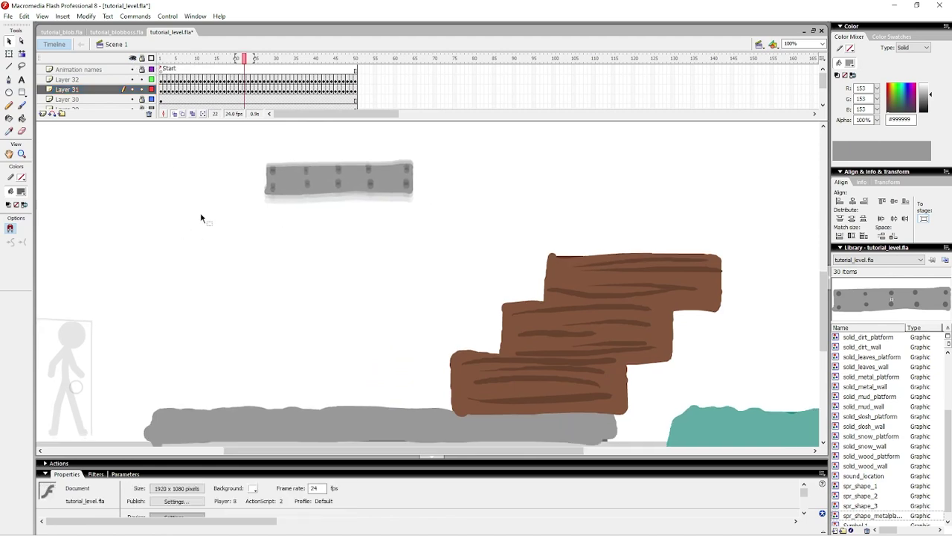
Export the updated level with Convert to LOVE, refresh it in Doors and start a level test
click(135, 15)
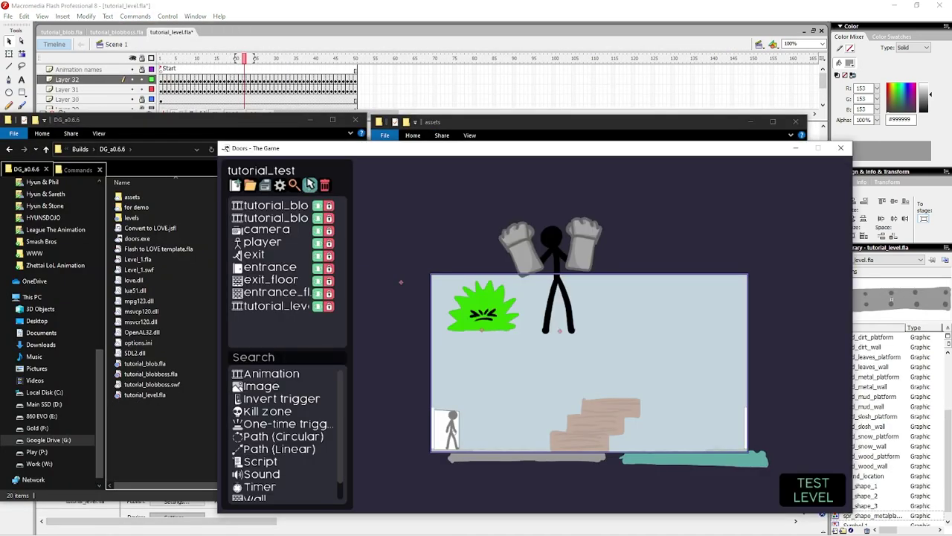
click(400, 280)
click(818, 491)
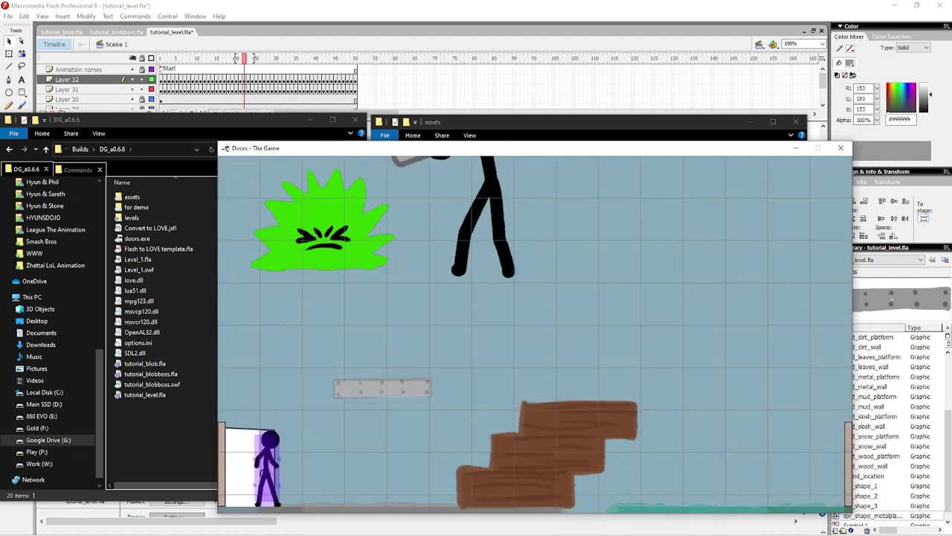
Playtest the moving metal platform by walking the player over and jumping onto it
key(Right)
key(Left)
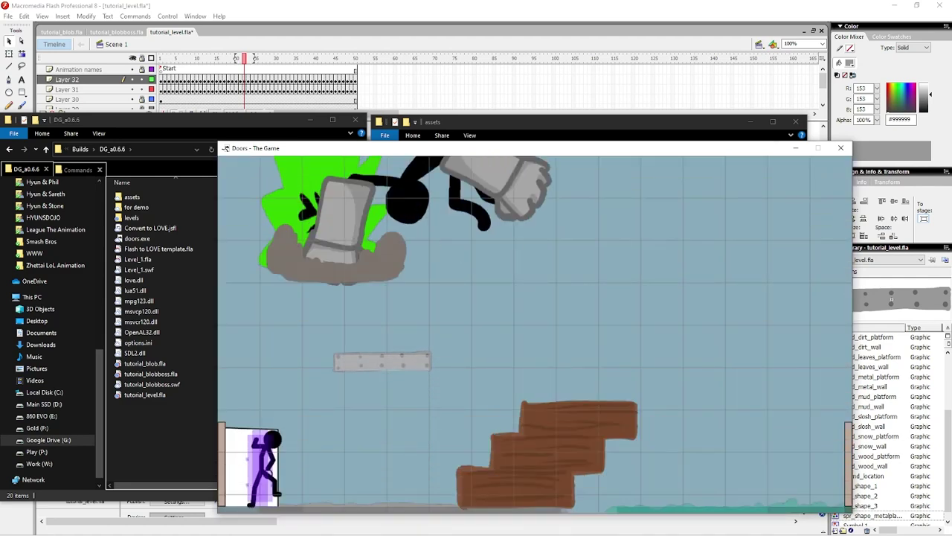
key(Right)
key(Up)
key(Left)
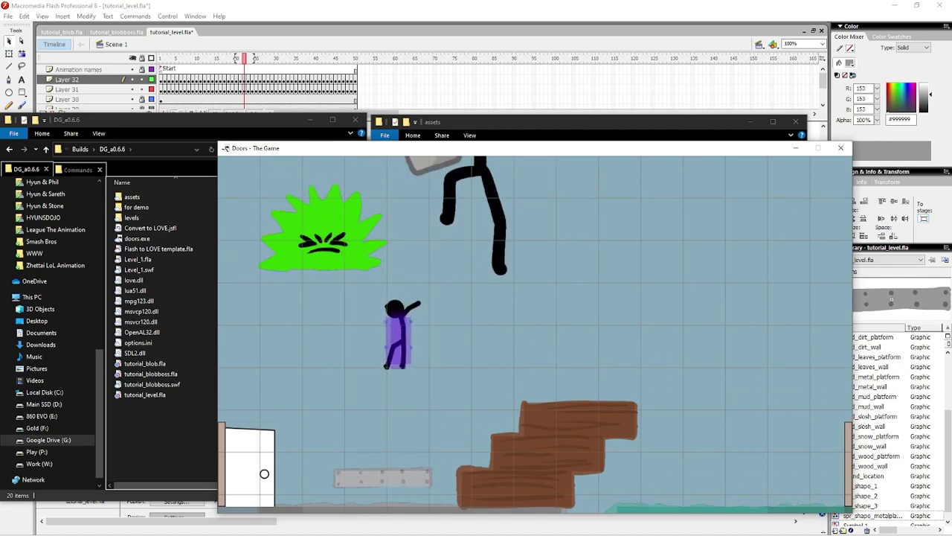
Playtest the tutorial level by jumping and running the player between the entrance door, metal platform and wooden steps
key(Up)
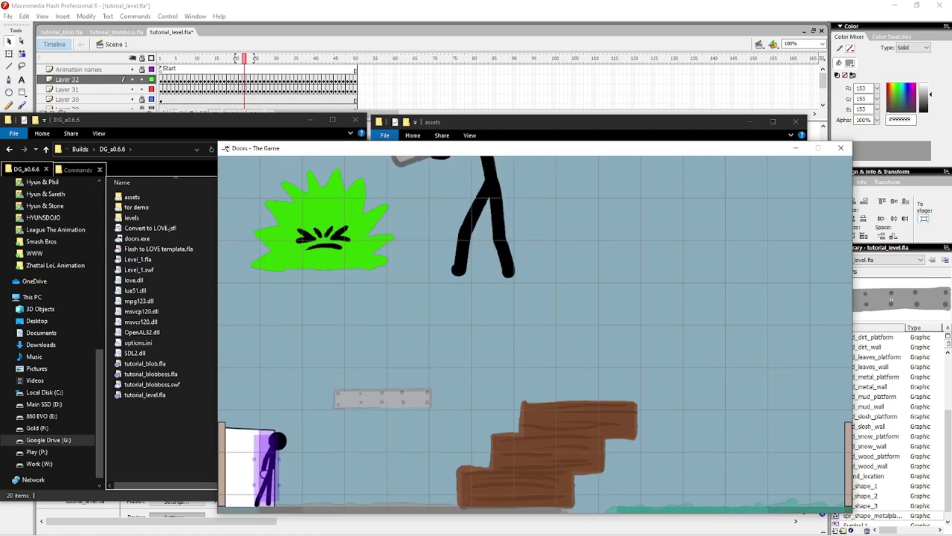
key(Right)
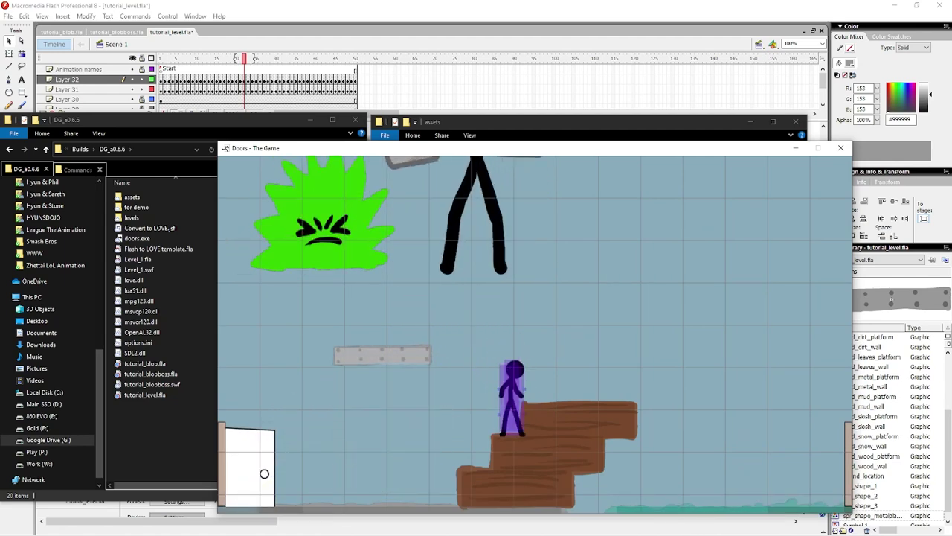
key(Right)
key(Left)
key(Up)
key(Right)
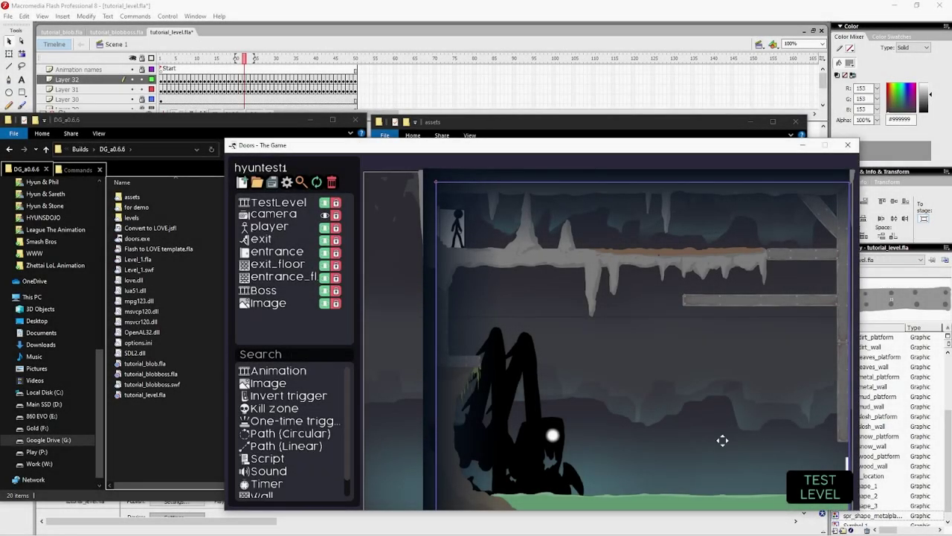
Start a test of the hyuntest1 cave level and move the player along the upper ledge and down past the metal beams
click(811, 490)
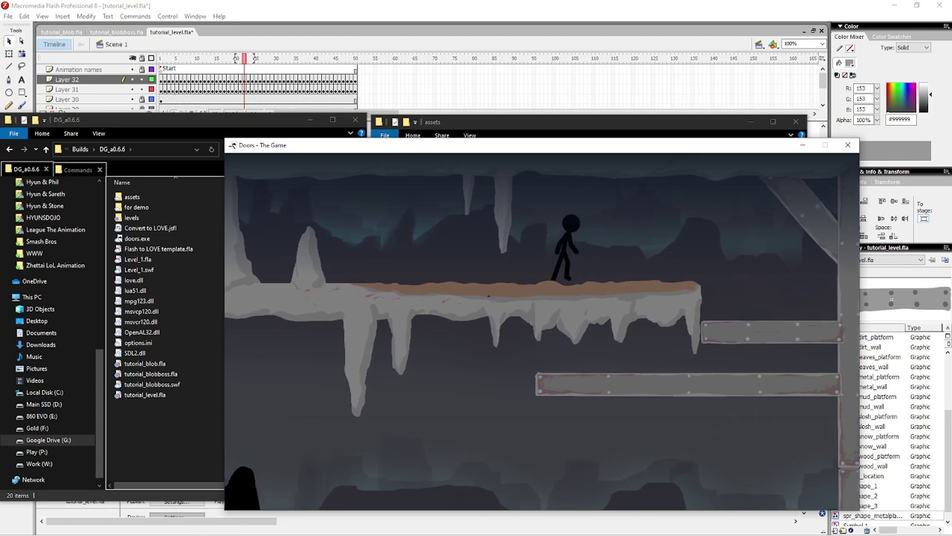
key(Left)
key(Right)
key(Left)
key(Right)
key(Left)
key(Right)
key(Left)
key(Right)
key(Left)
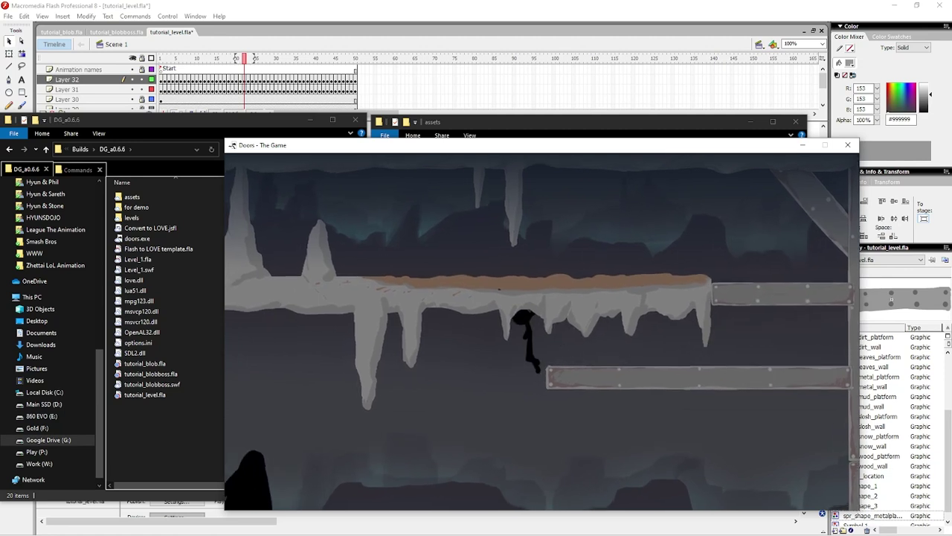
key(Left)
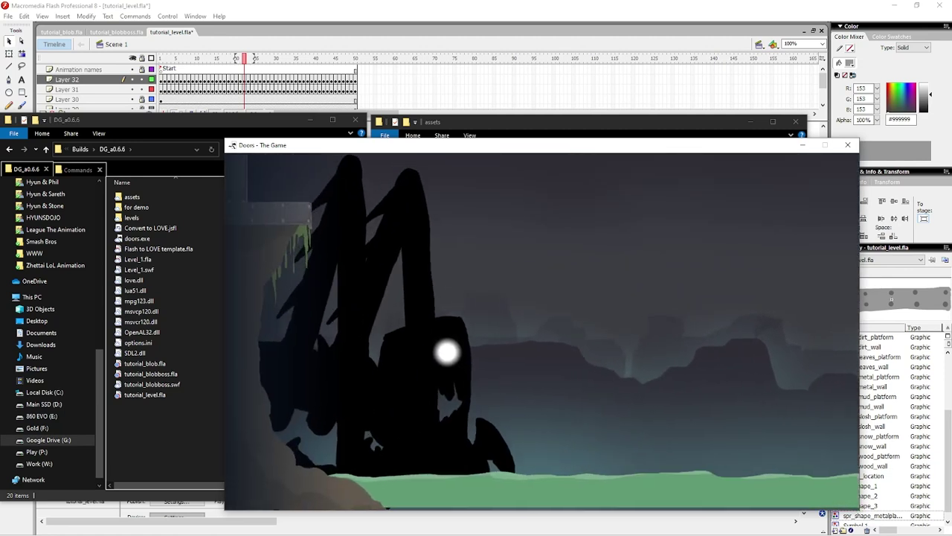
Playtest the boss fight on the green cave floor, running, crouching and jumping around the boss's attacks
key(Right)
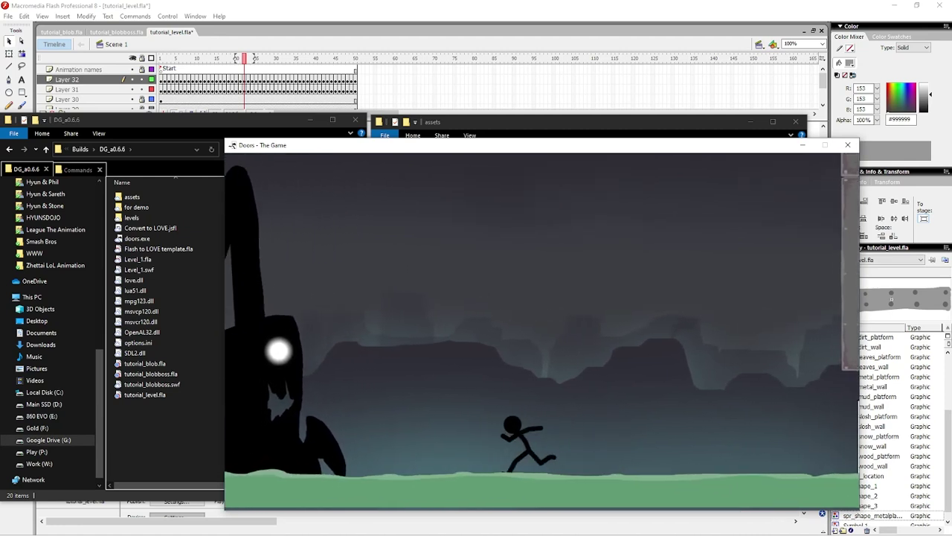
key(Left)
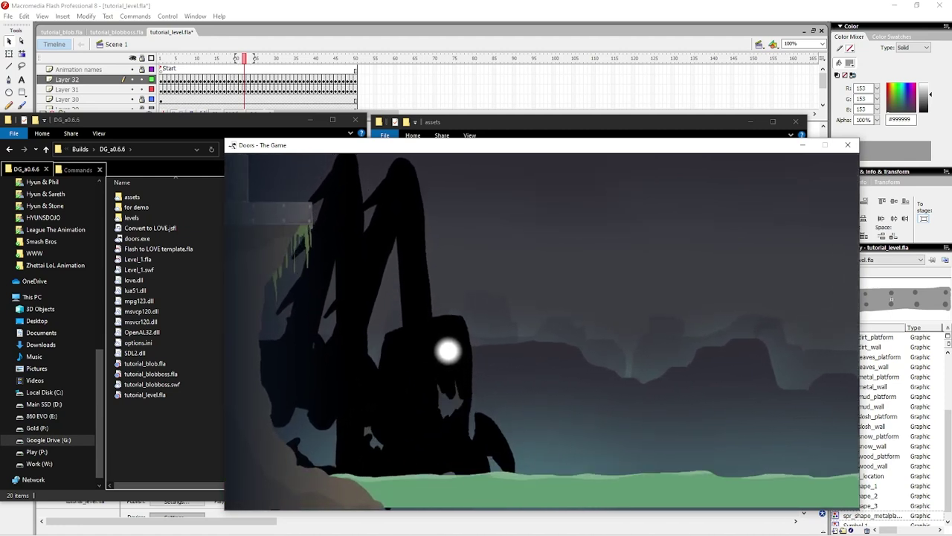
key(Right)
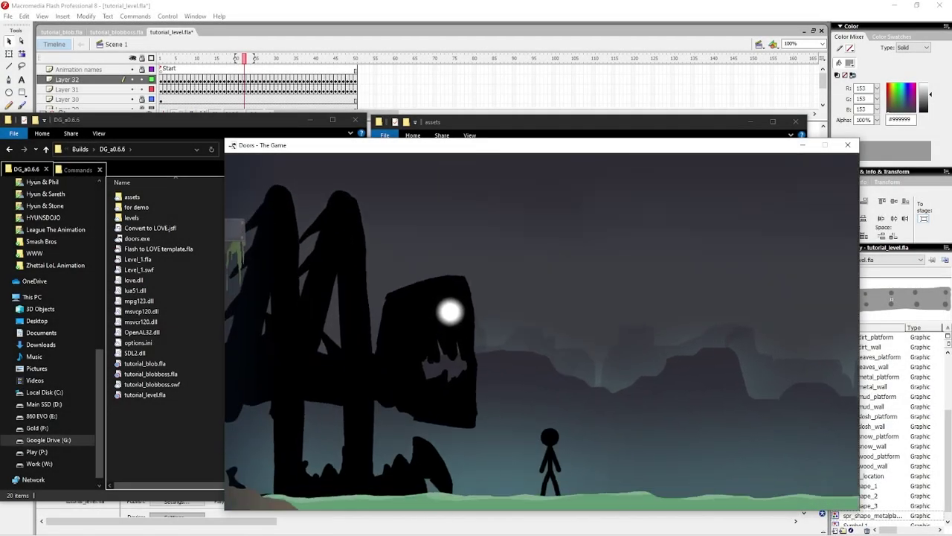
key(Down)
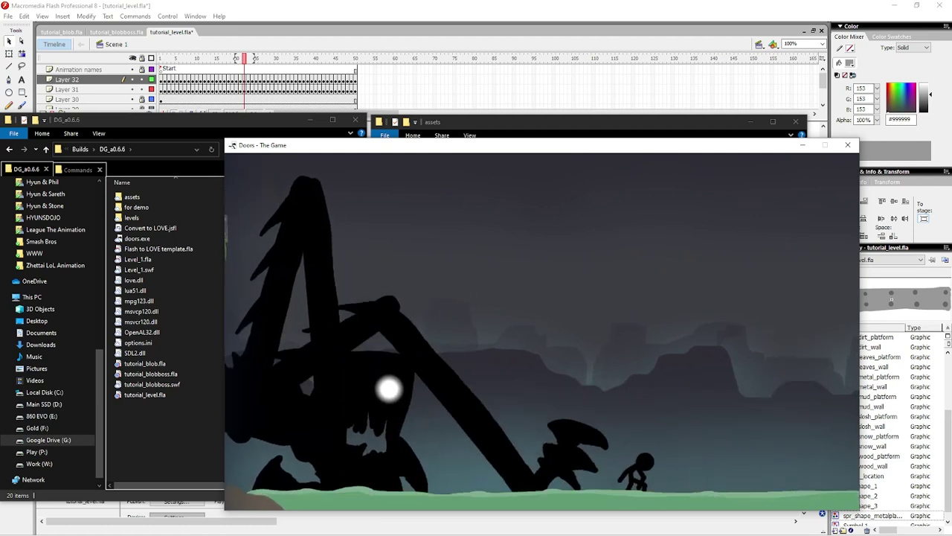
key(Up)
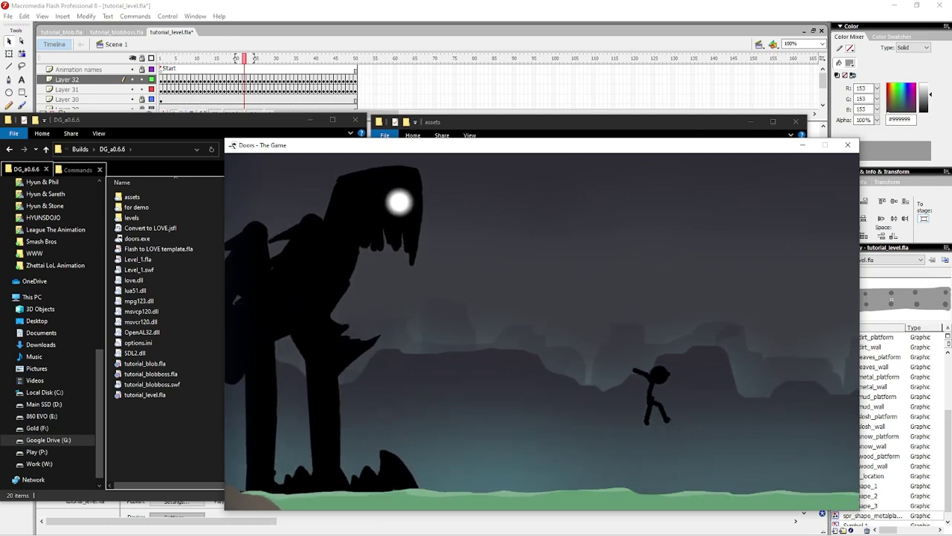
key(Left)
key(Right)
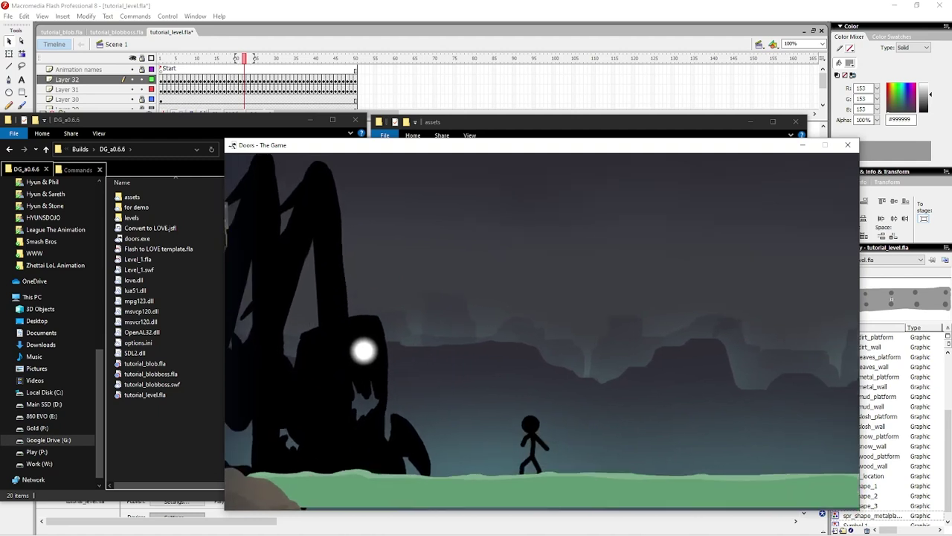
key(Right)
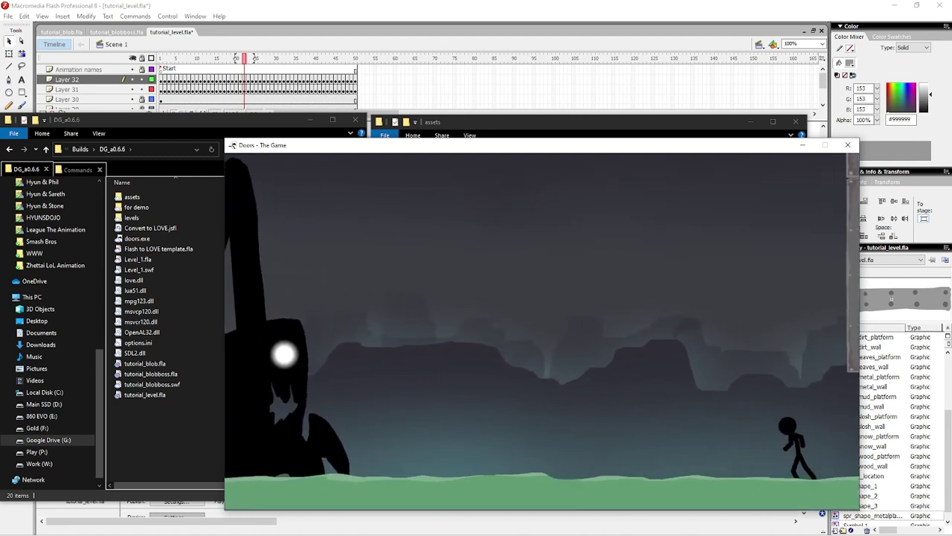
key(Left)
key(Left)
key(Right)
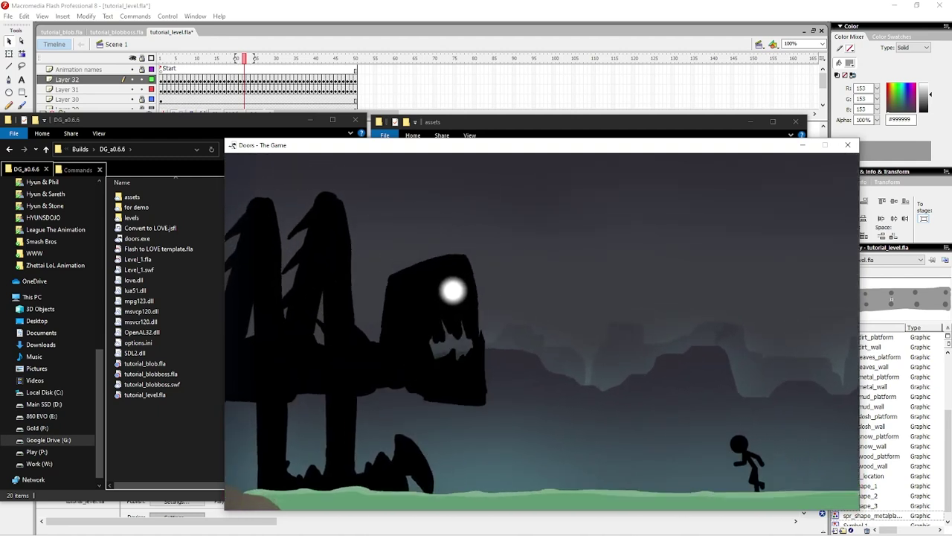
key(Left)
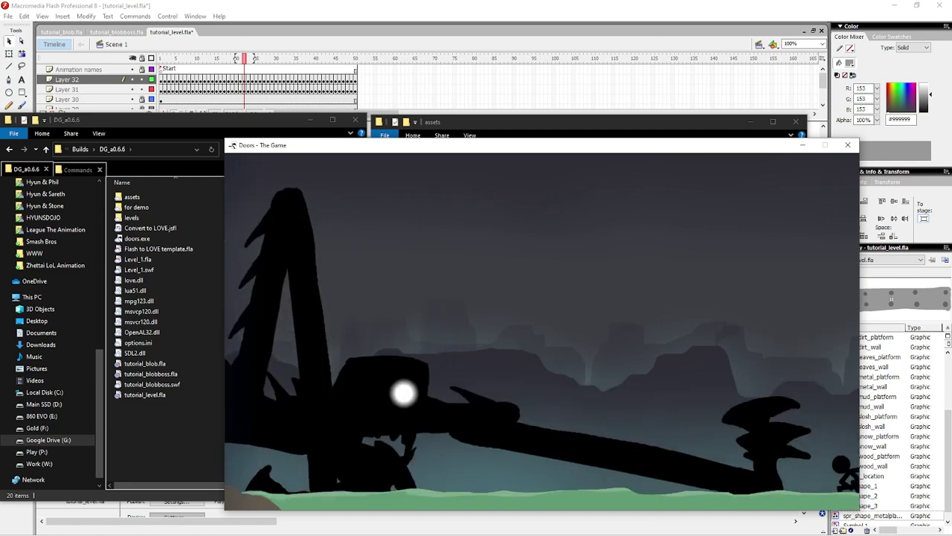
key(Right)
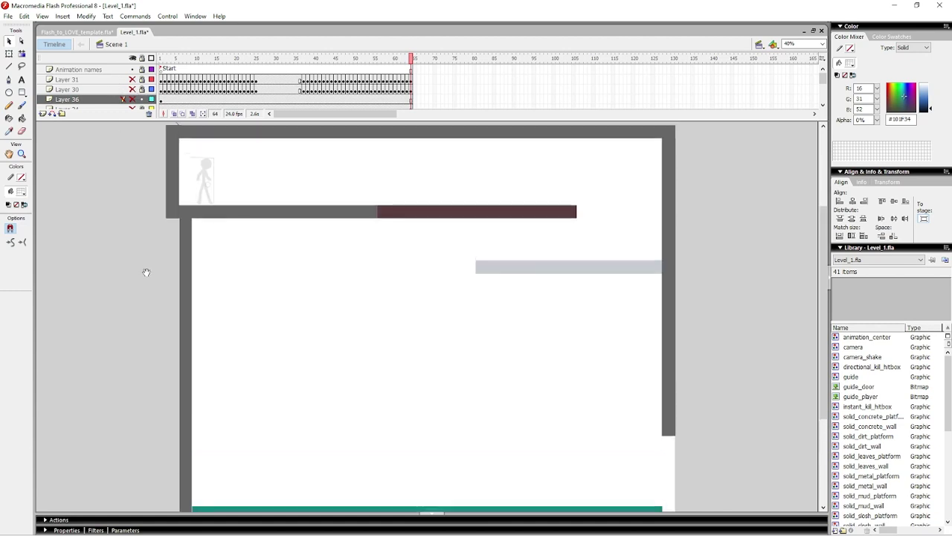
Make the hidden artwork layers in Level_1.fla visible, including Layers 30, 33, 34, 35 and 36
scroll(106, 94, down, 1)
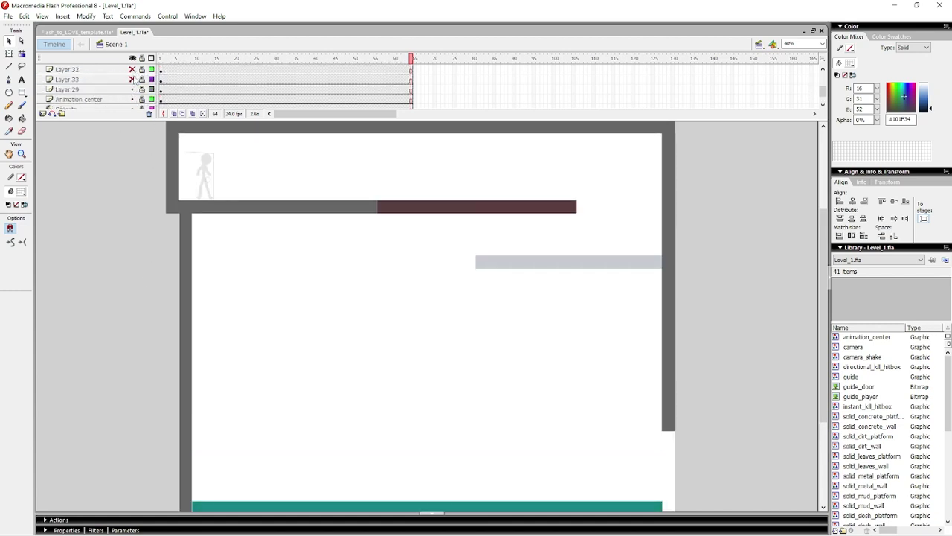
click(132, 79)
scroll(133, 81, up, 2)
click(132, 89)
click(132, 80)
scroll(132, 80, up, 1)
click(133, 79)
scroll(132, 80, up, 1)
click(132, 78)
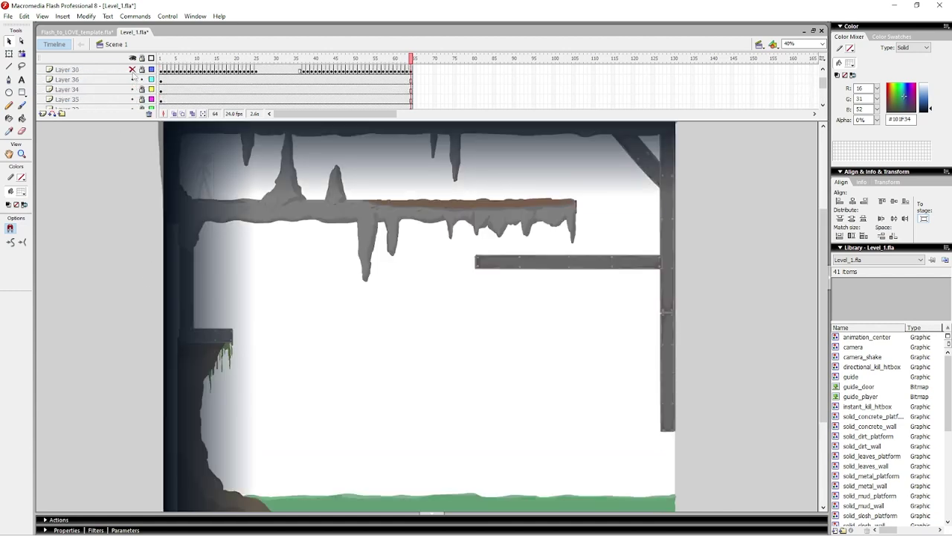
click(132, 70)
scroll(131, 78, up, 2)
click(127, 79)
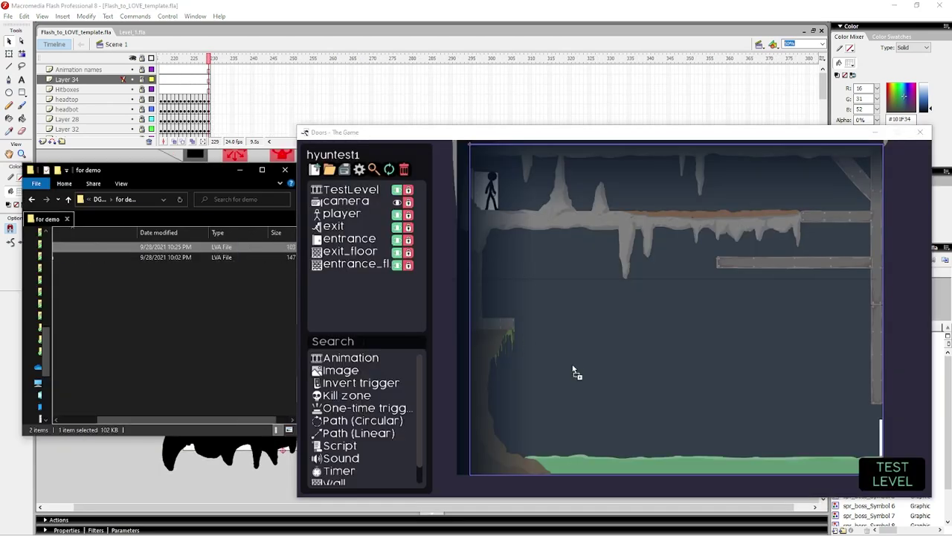
Add the boss LVA animation from the for demo folder to hyuntest1 and refresh the level to reload background.png
drag(573, 370, 574, 370)
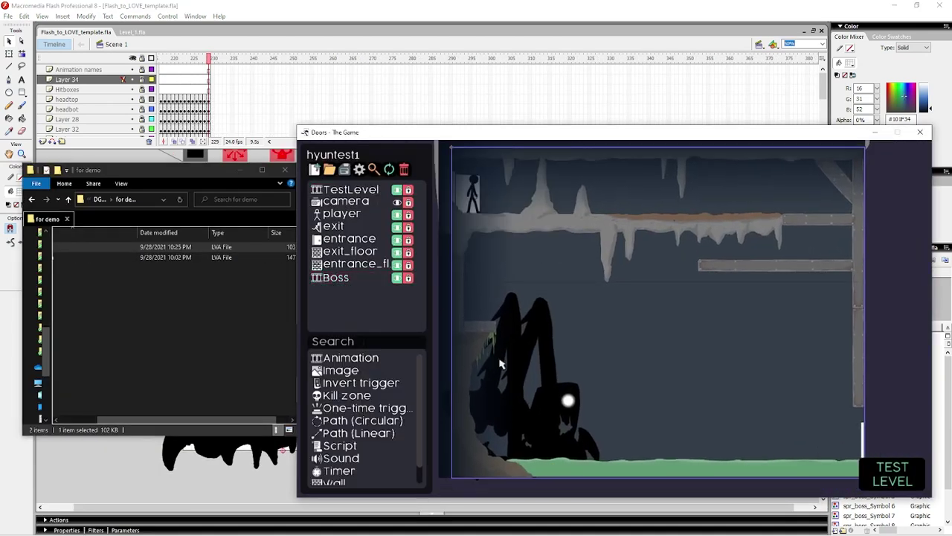
click(80, 97)
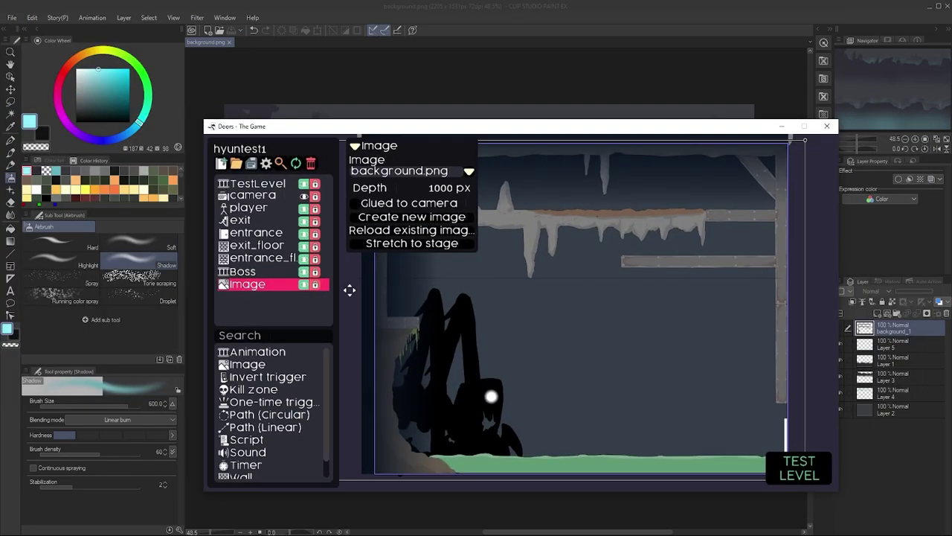
click(298, 164)
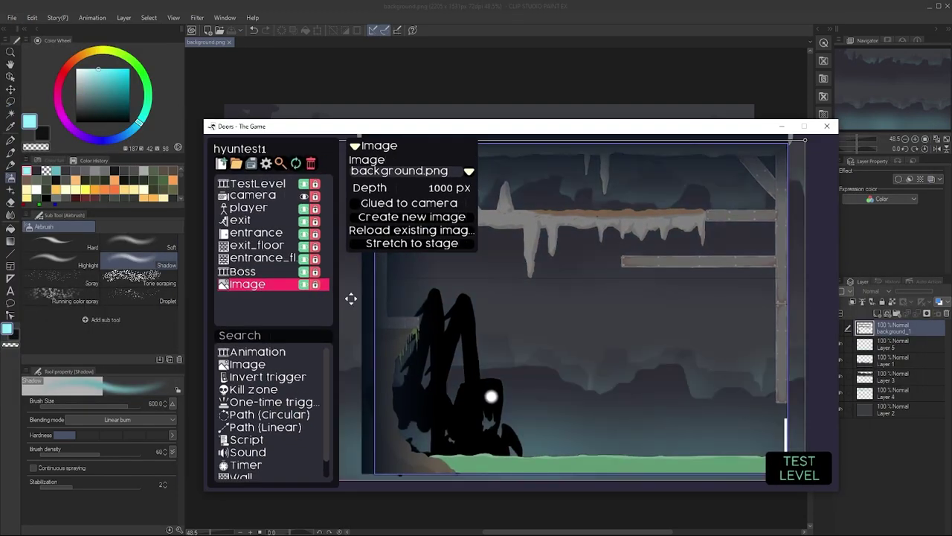
drag(413, 328, 613, 370)
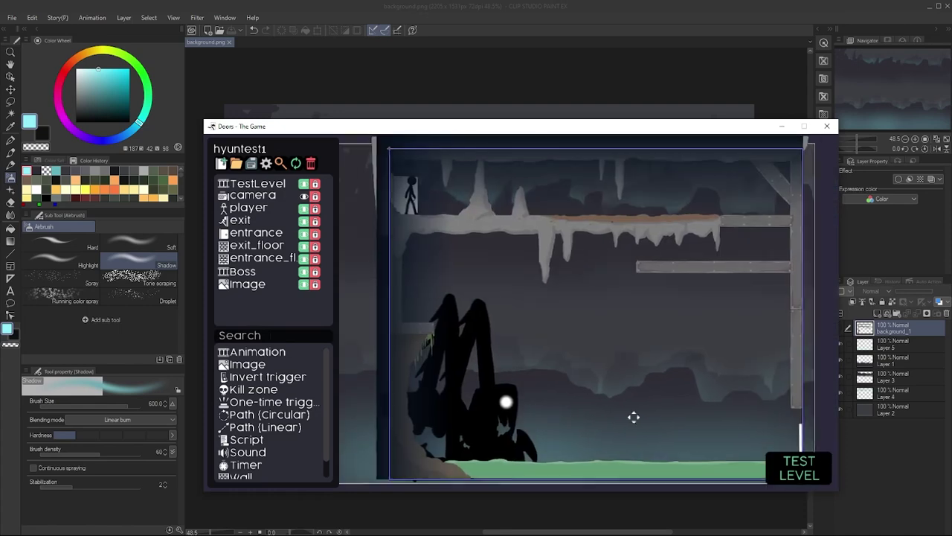
Start a level test of hyuntest1 and move the player down to the boss to check the painted background
click(798, 473)
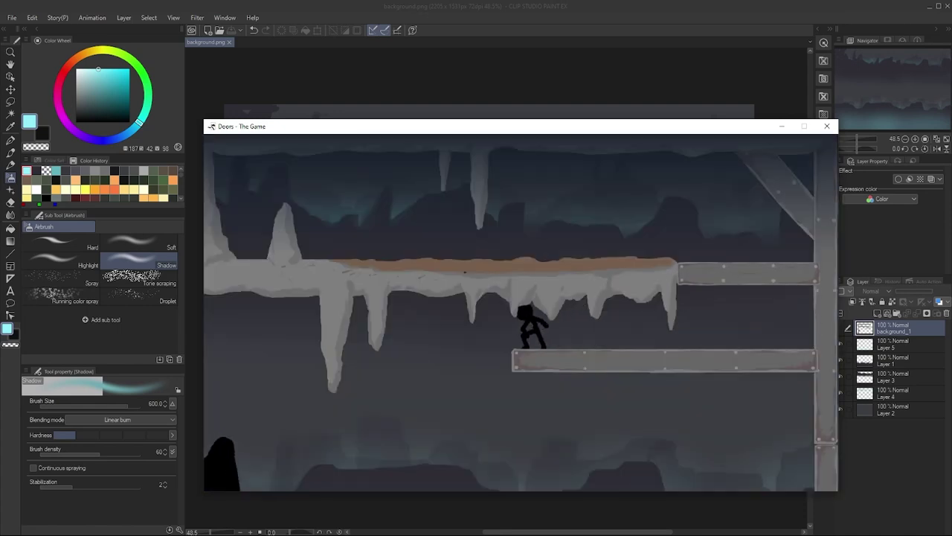
key(a)
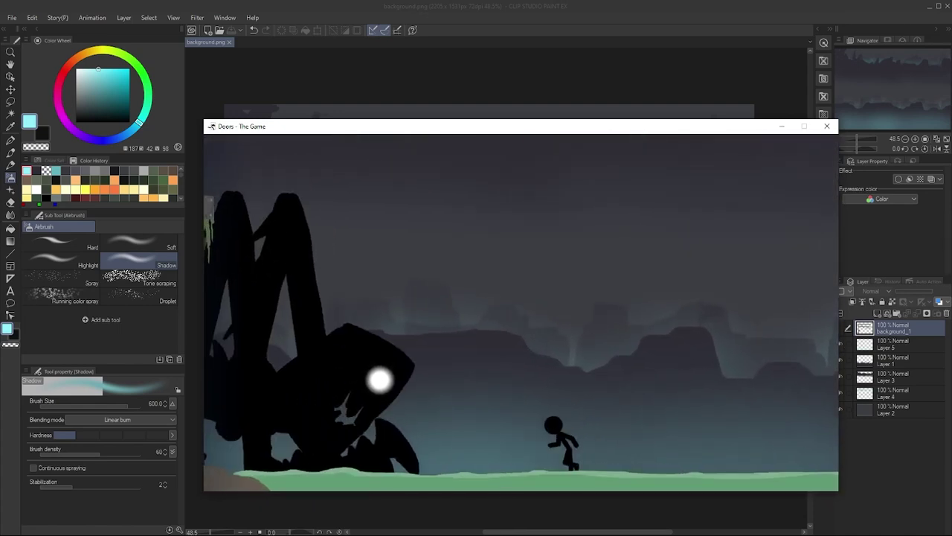
key(d)
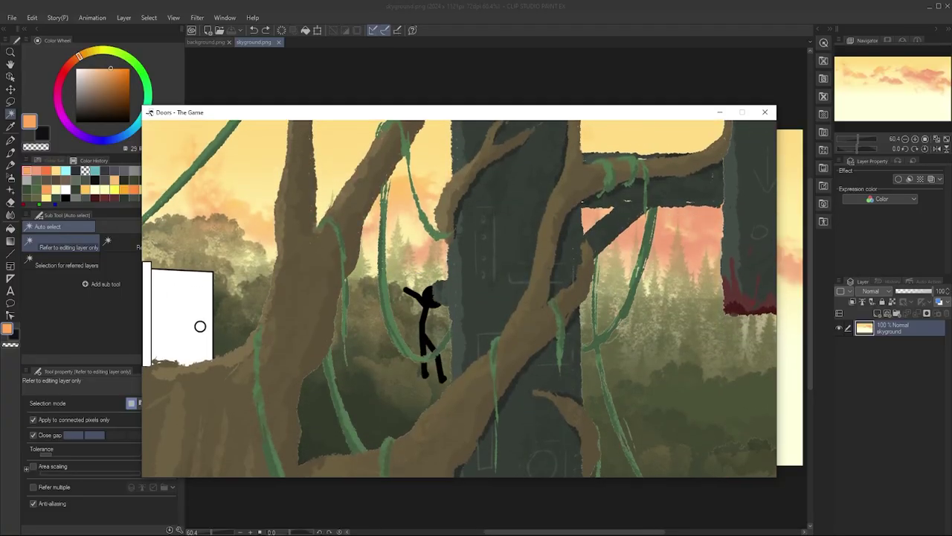
Playtest the forest level by jumping the player across the stone pillars and moving platform to the exit door
key(space)
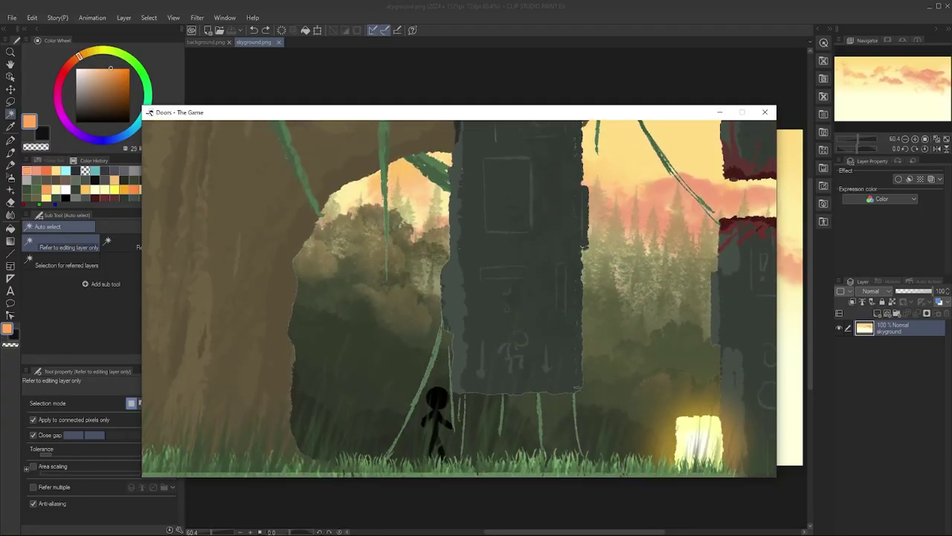
key(Right)
key(Down)
key(Up)
key(Up)
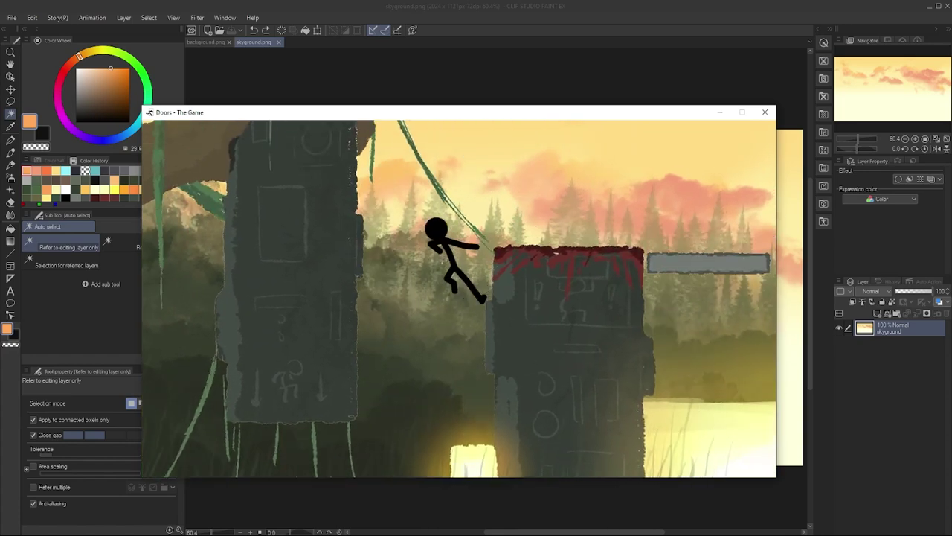
key(Up)
key(Right)
key(Up)
key(Left)
key(Right)
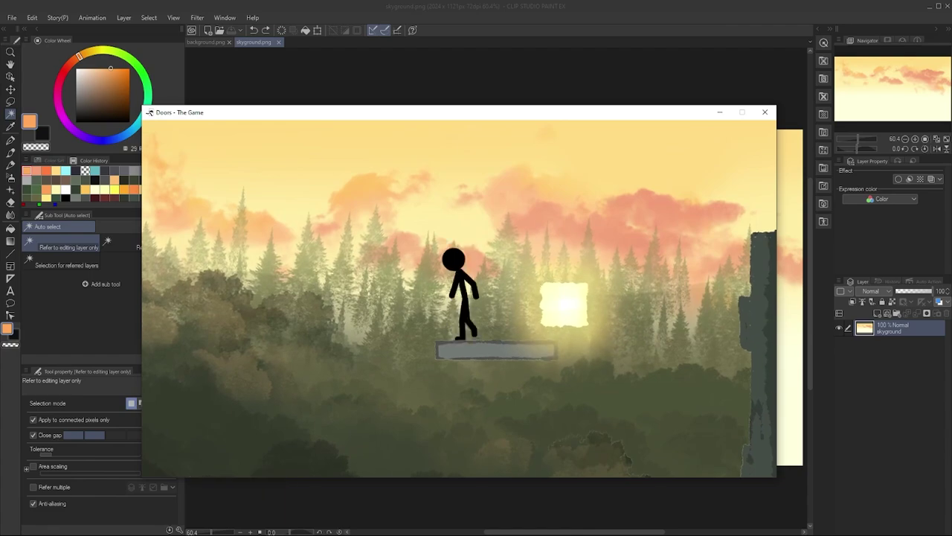
key(Right)
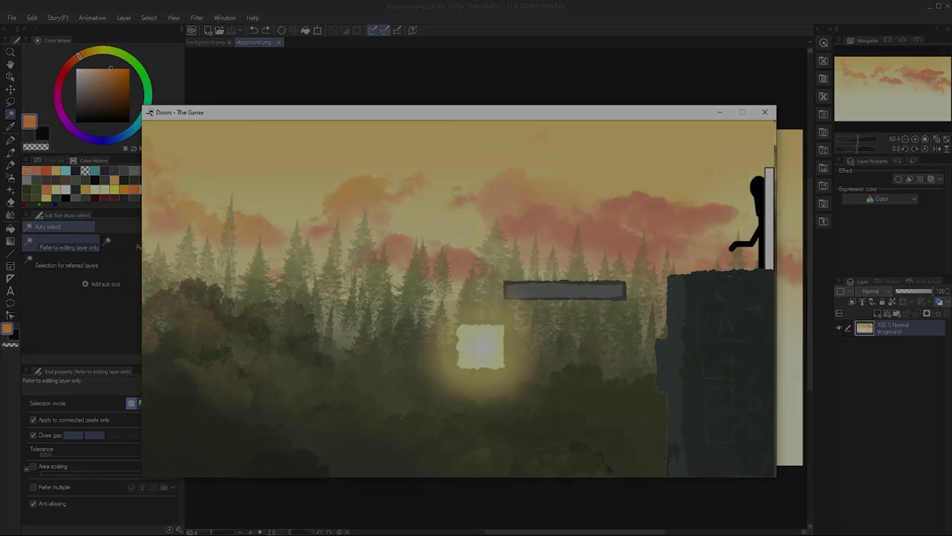
key(Up)
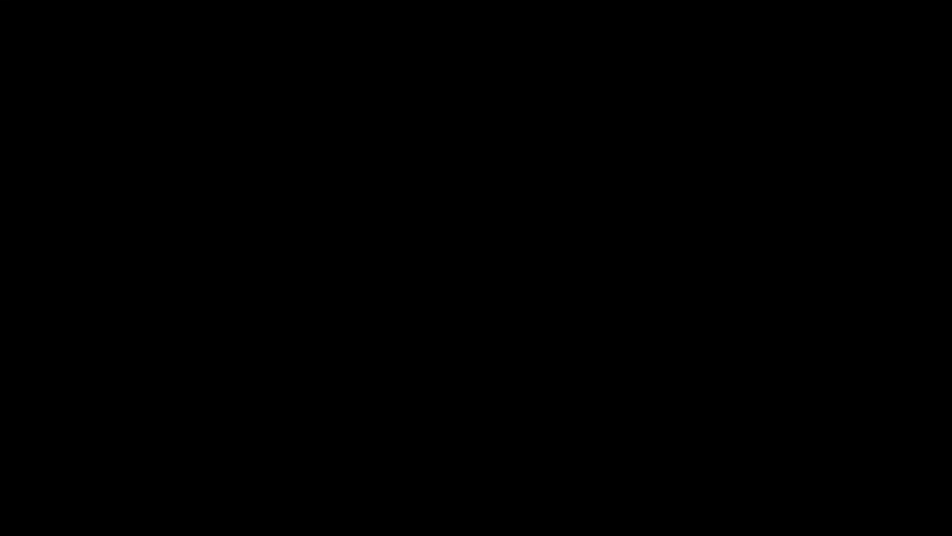